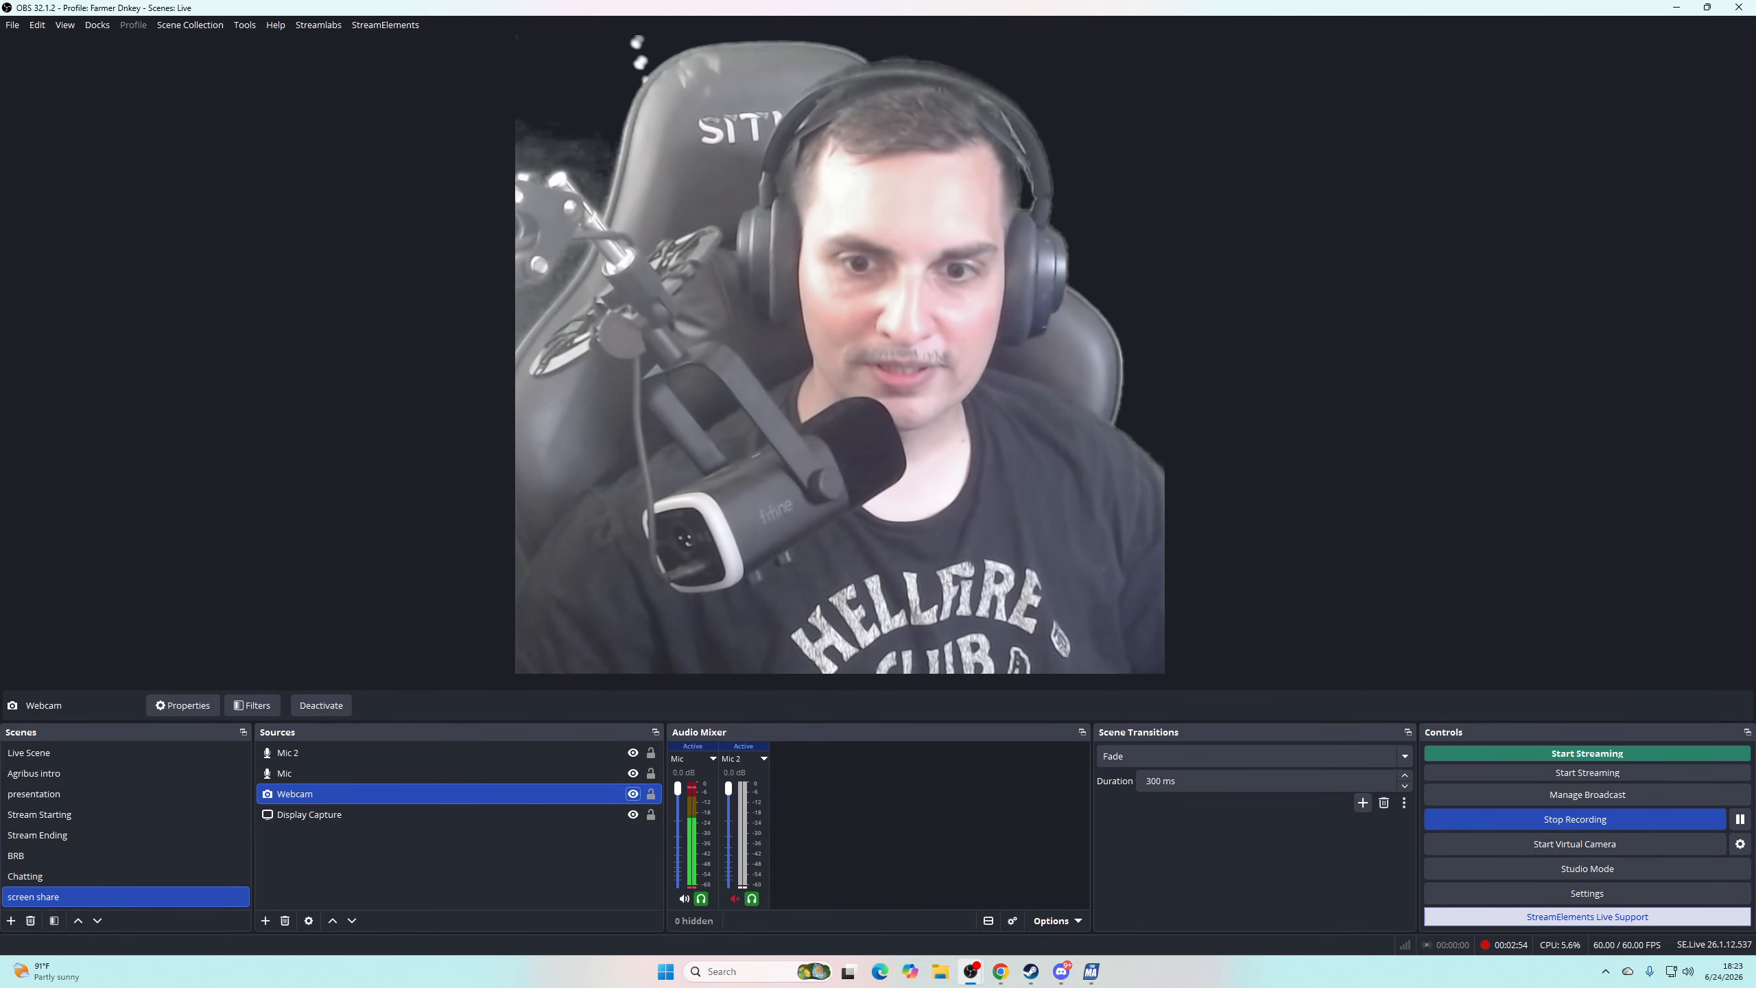
- Check the fifine microphone's input volume in the Windows sound settings, hiding the Webcam source meanwhile and showing it again
key(alt+Tab)
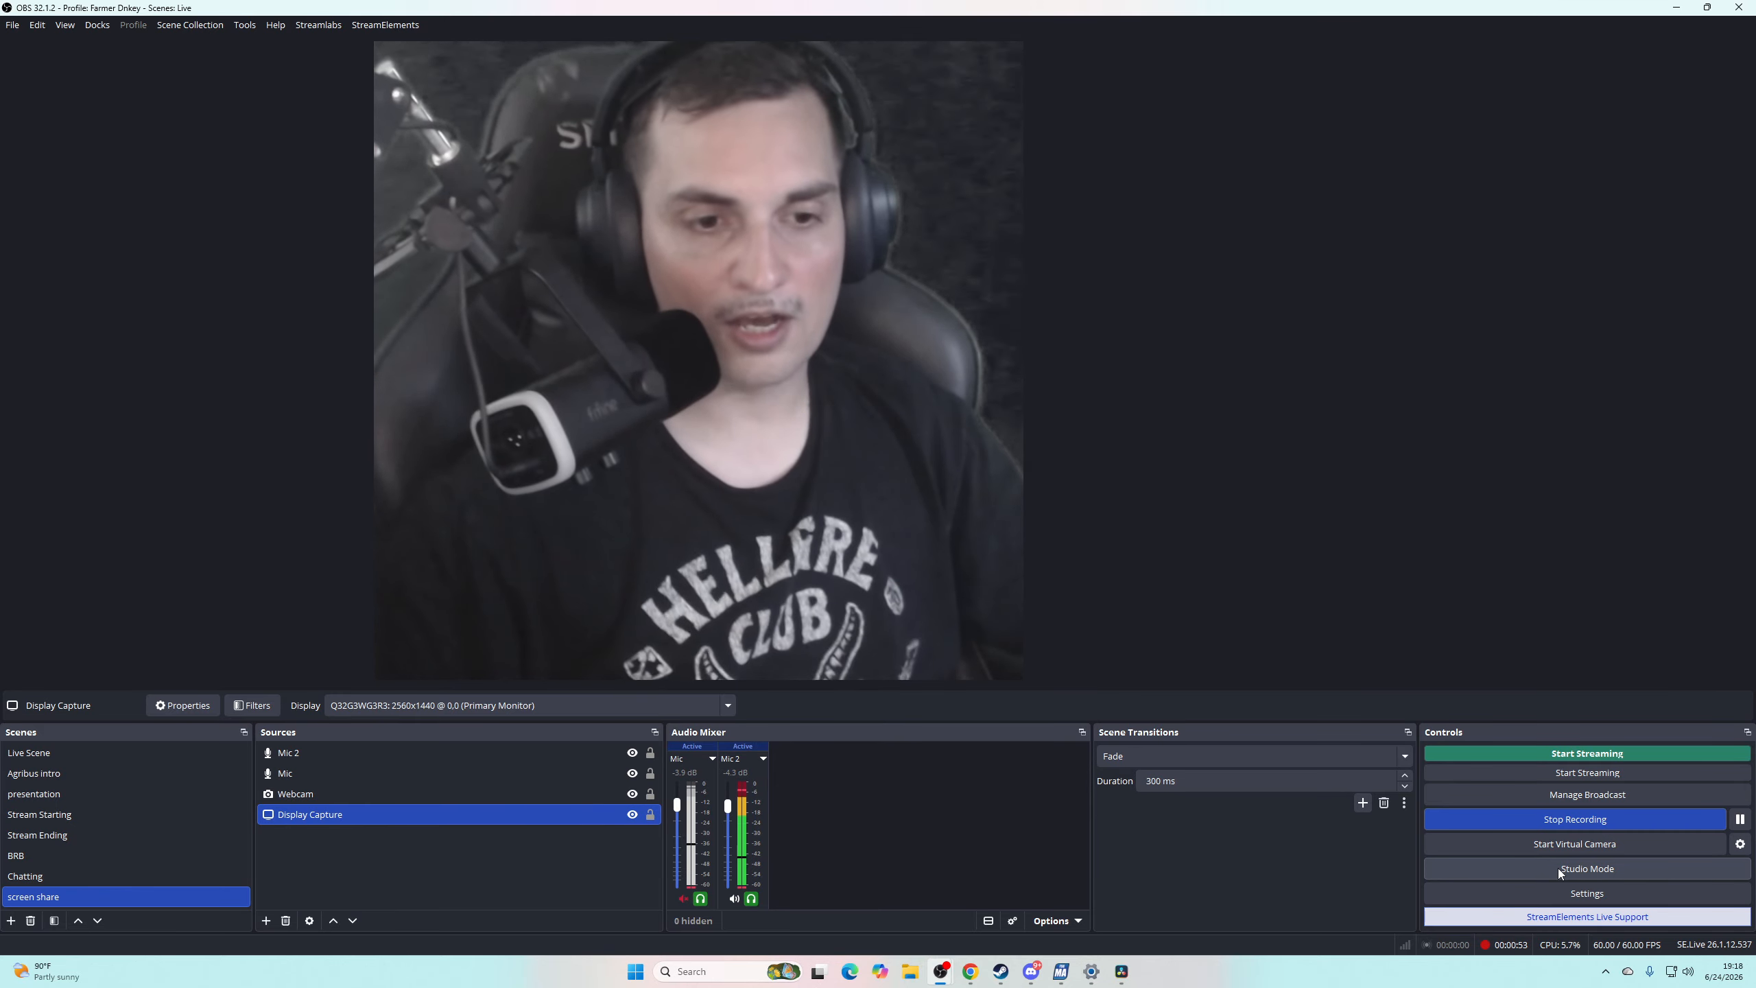
mouse_move(1653, 970)
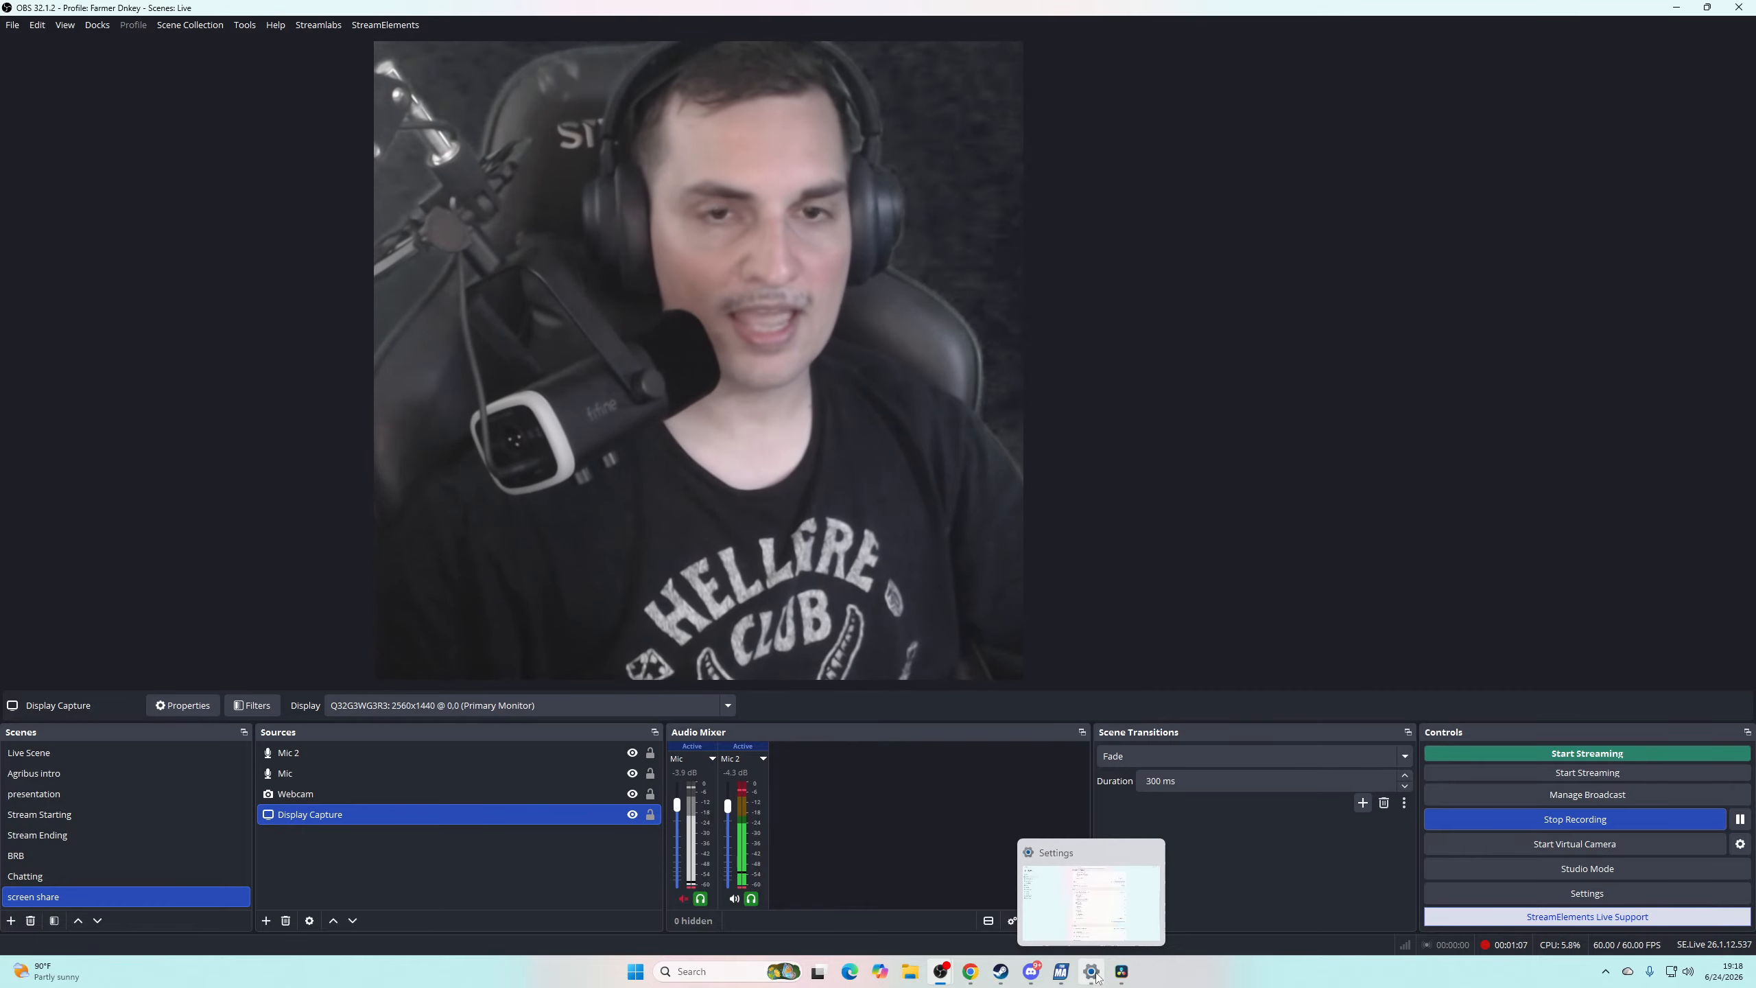
click(631, 794)
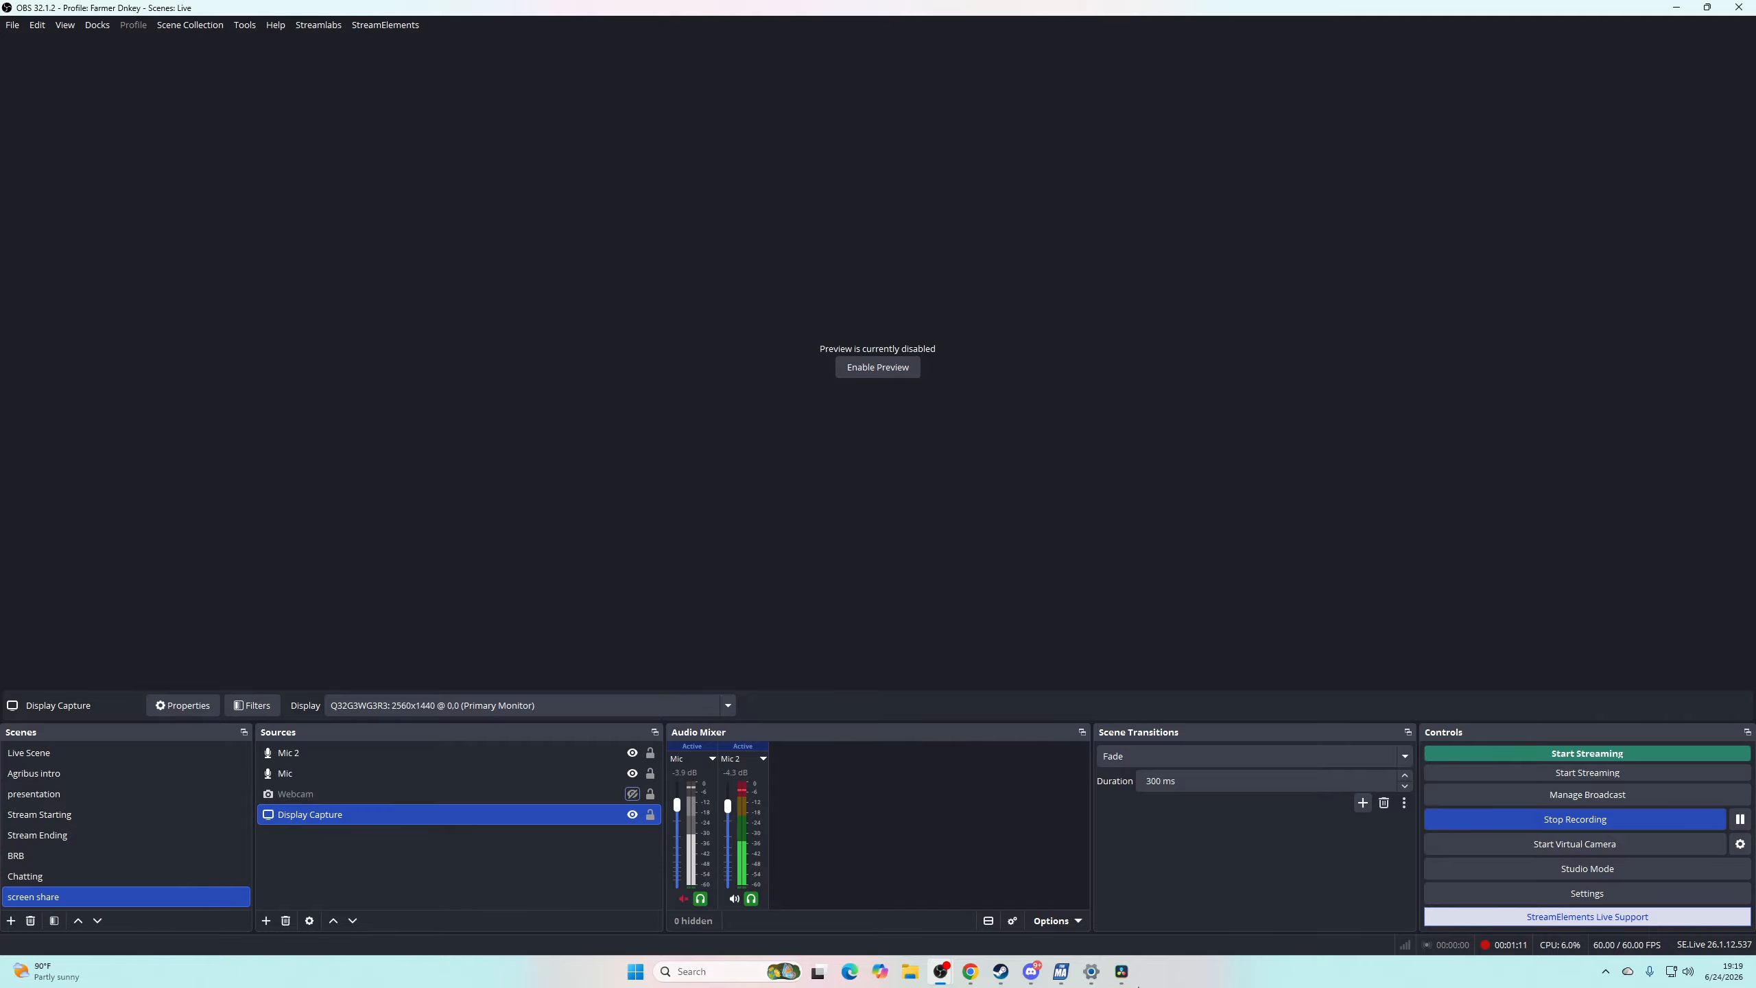
click(1090, 971)
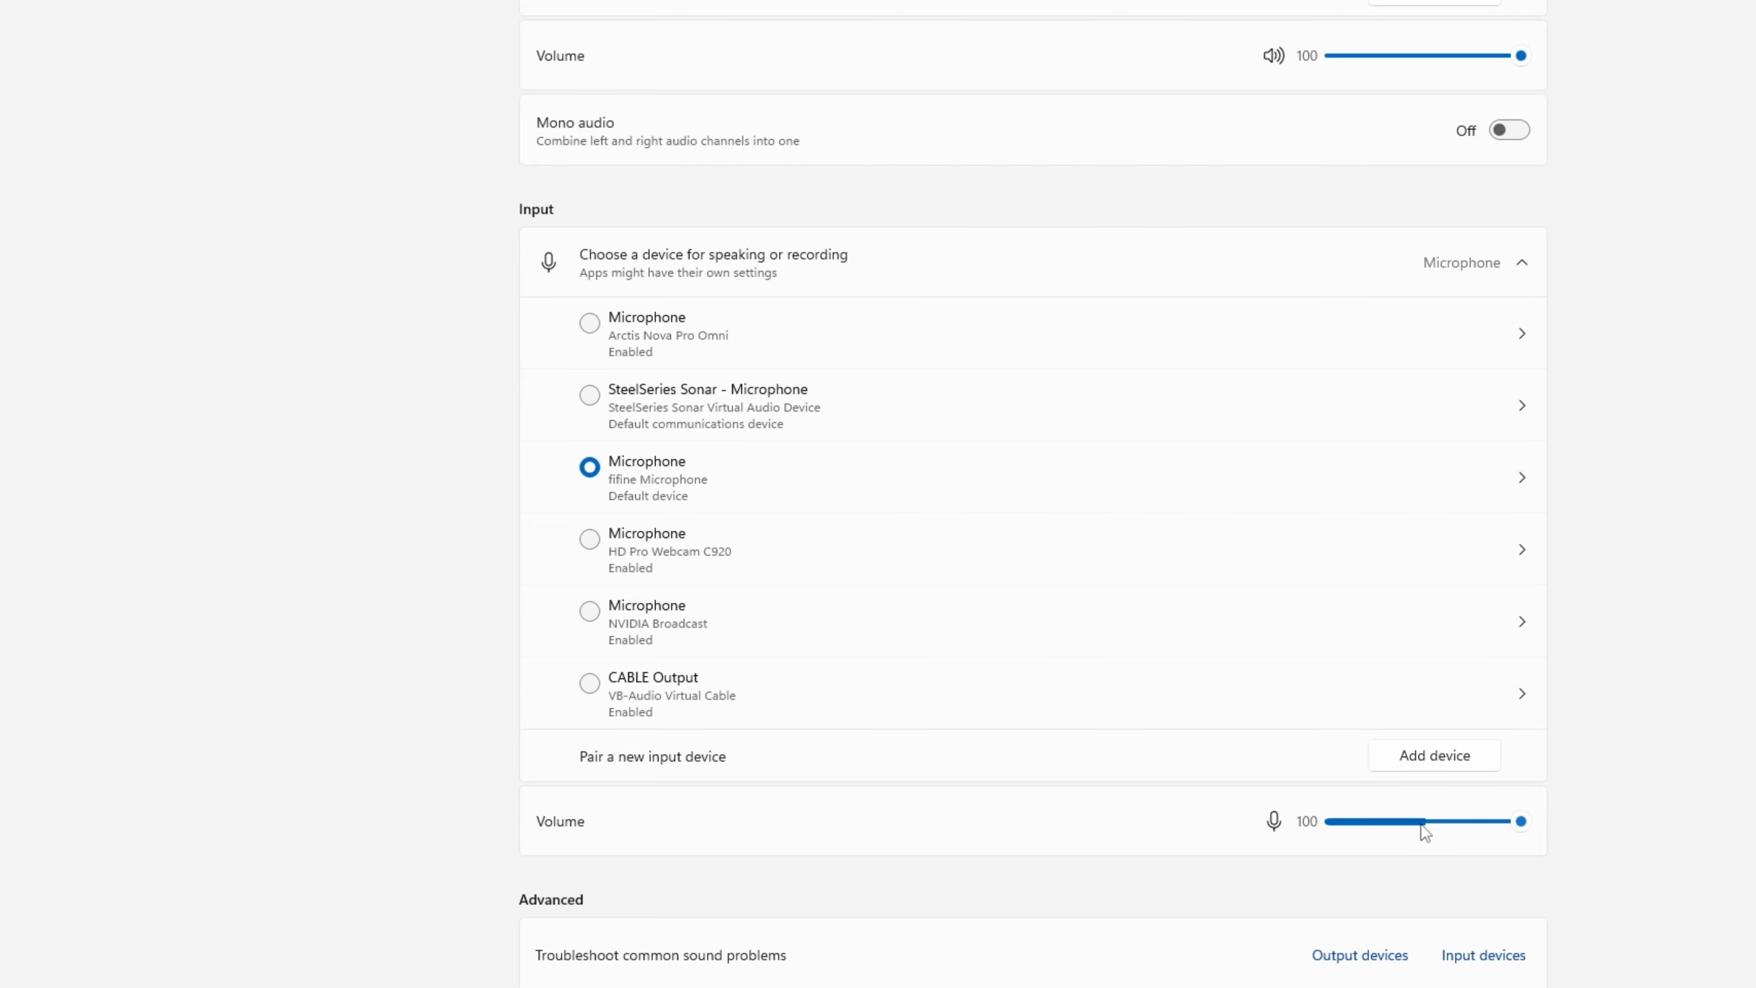
mouse_move(1522, 824)
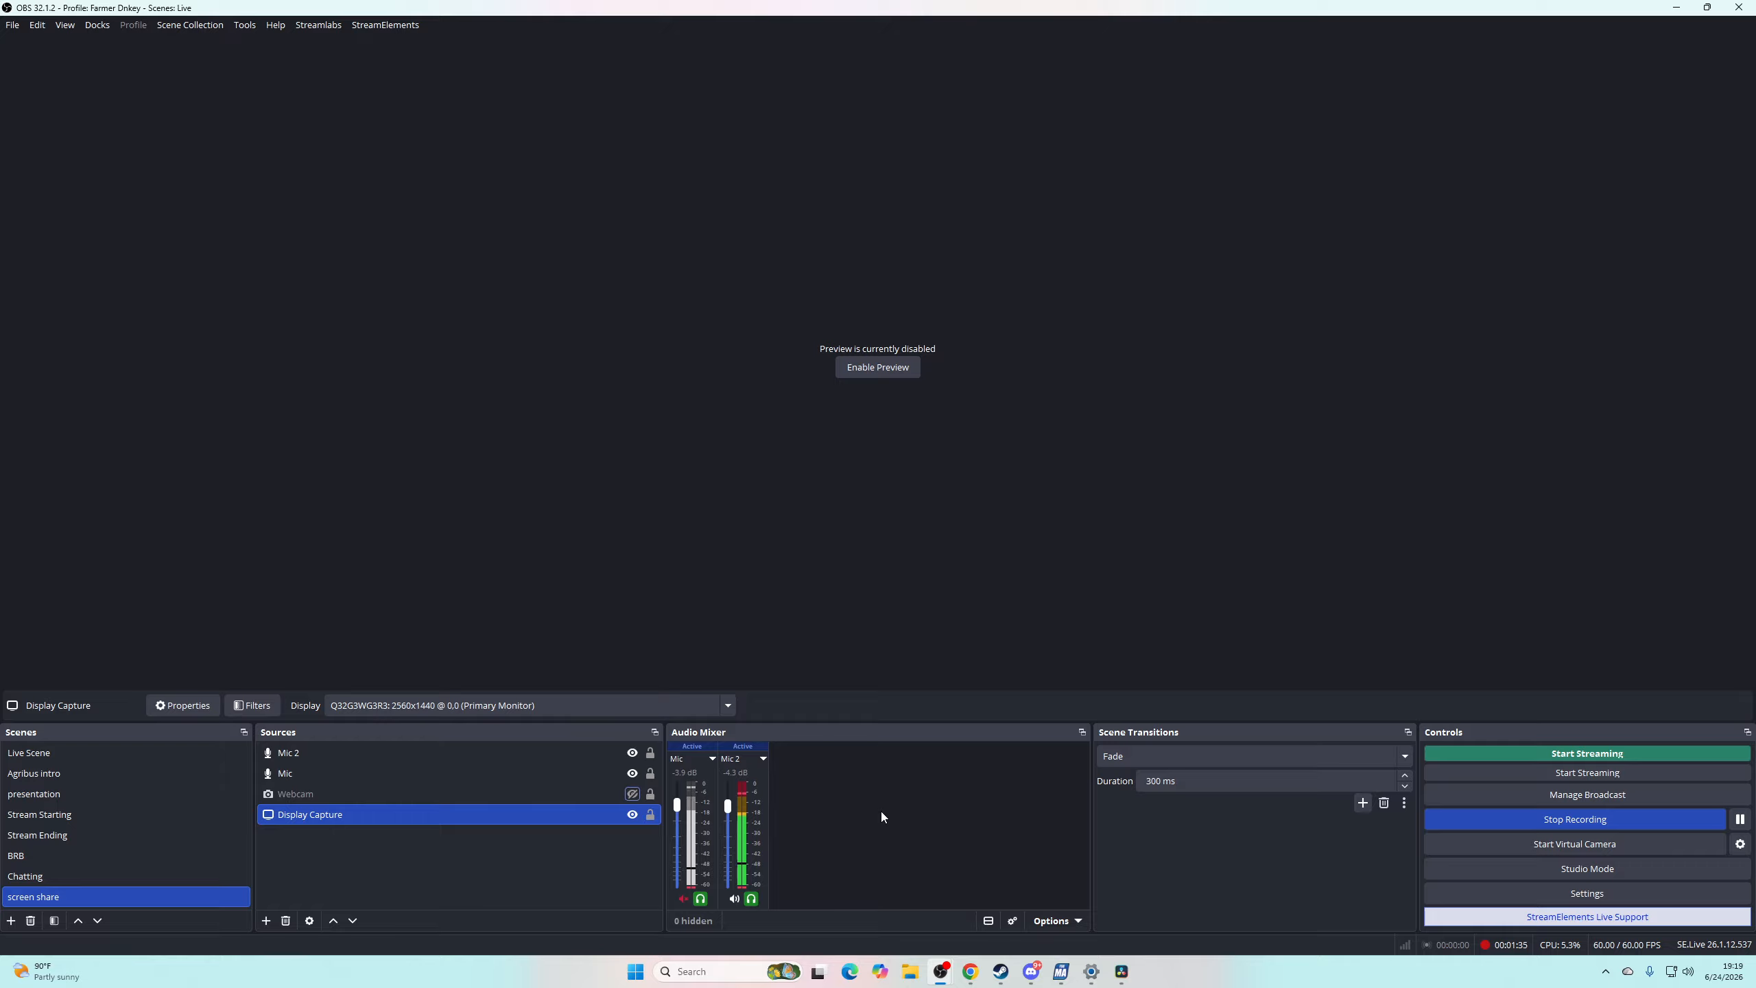
click(632, 794)
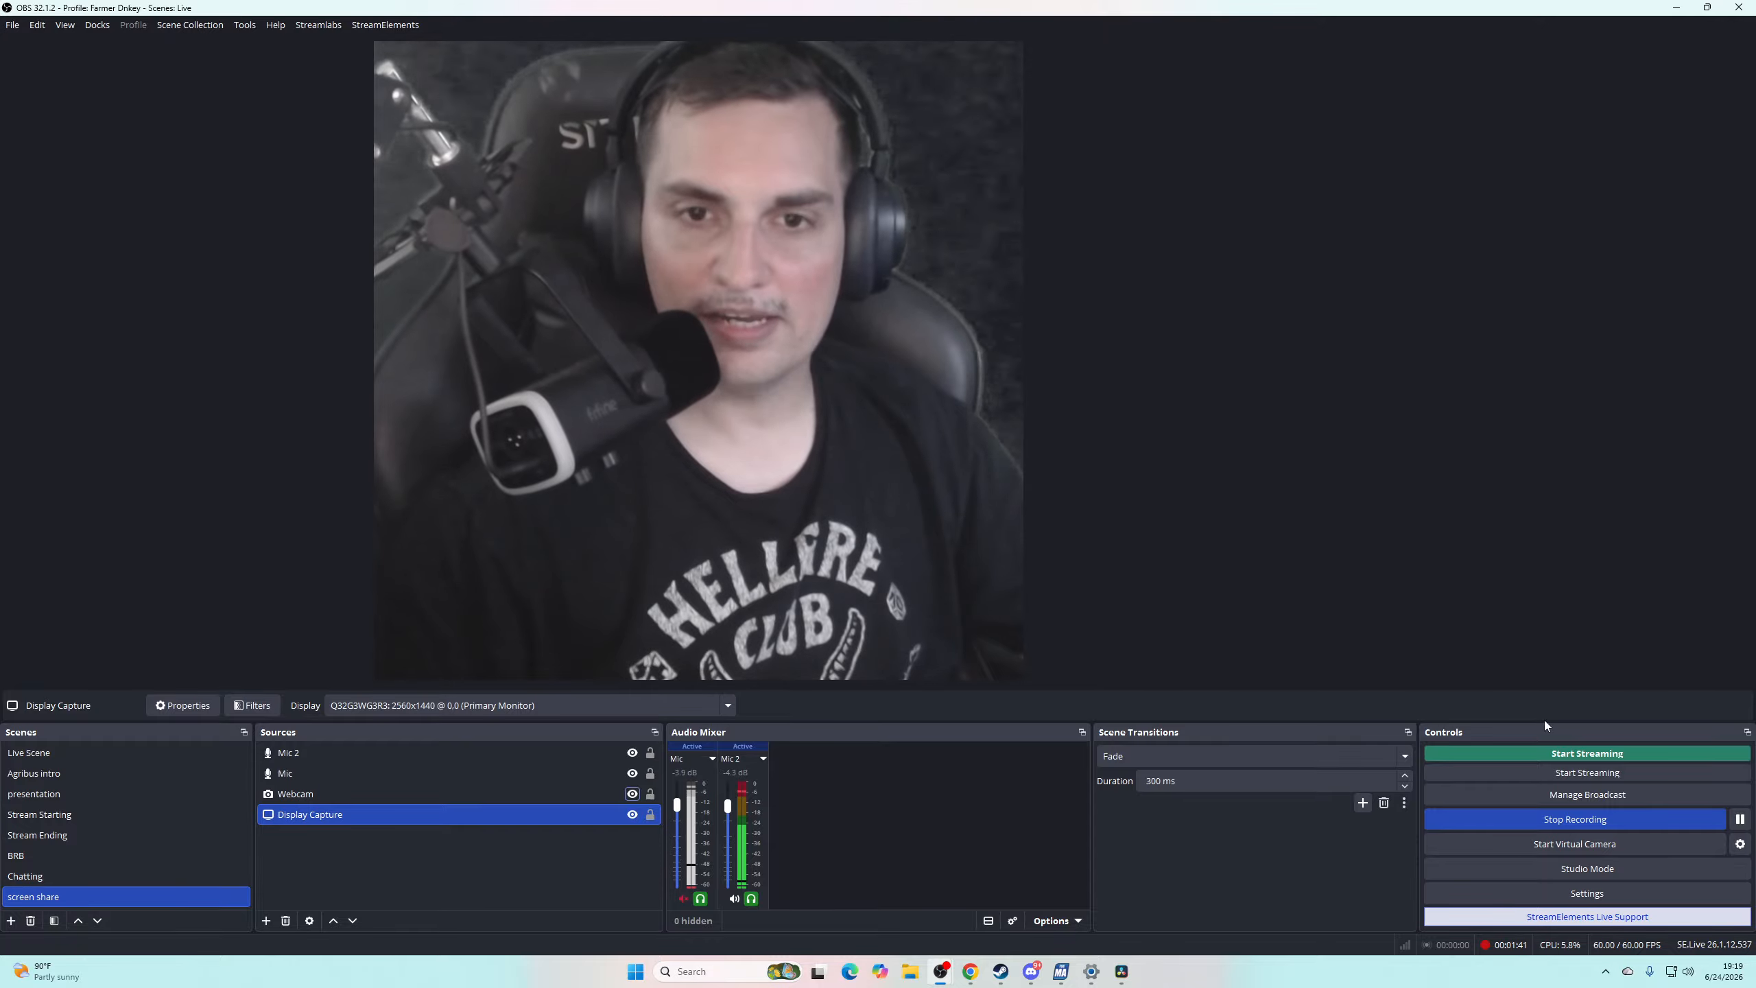
- Open the audio filters of Mic 2 and move their window clear of the webcam image
click(748, 757)
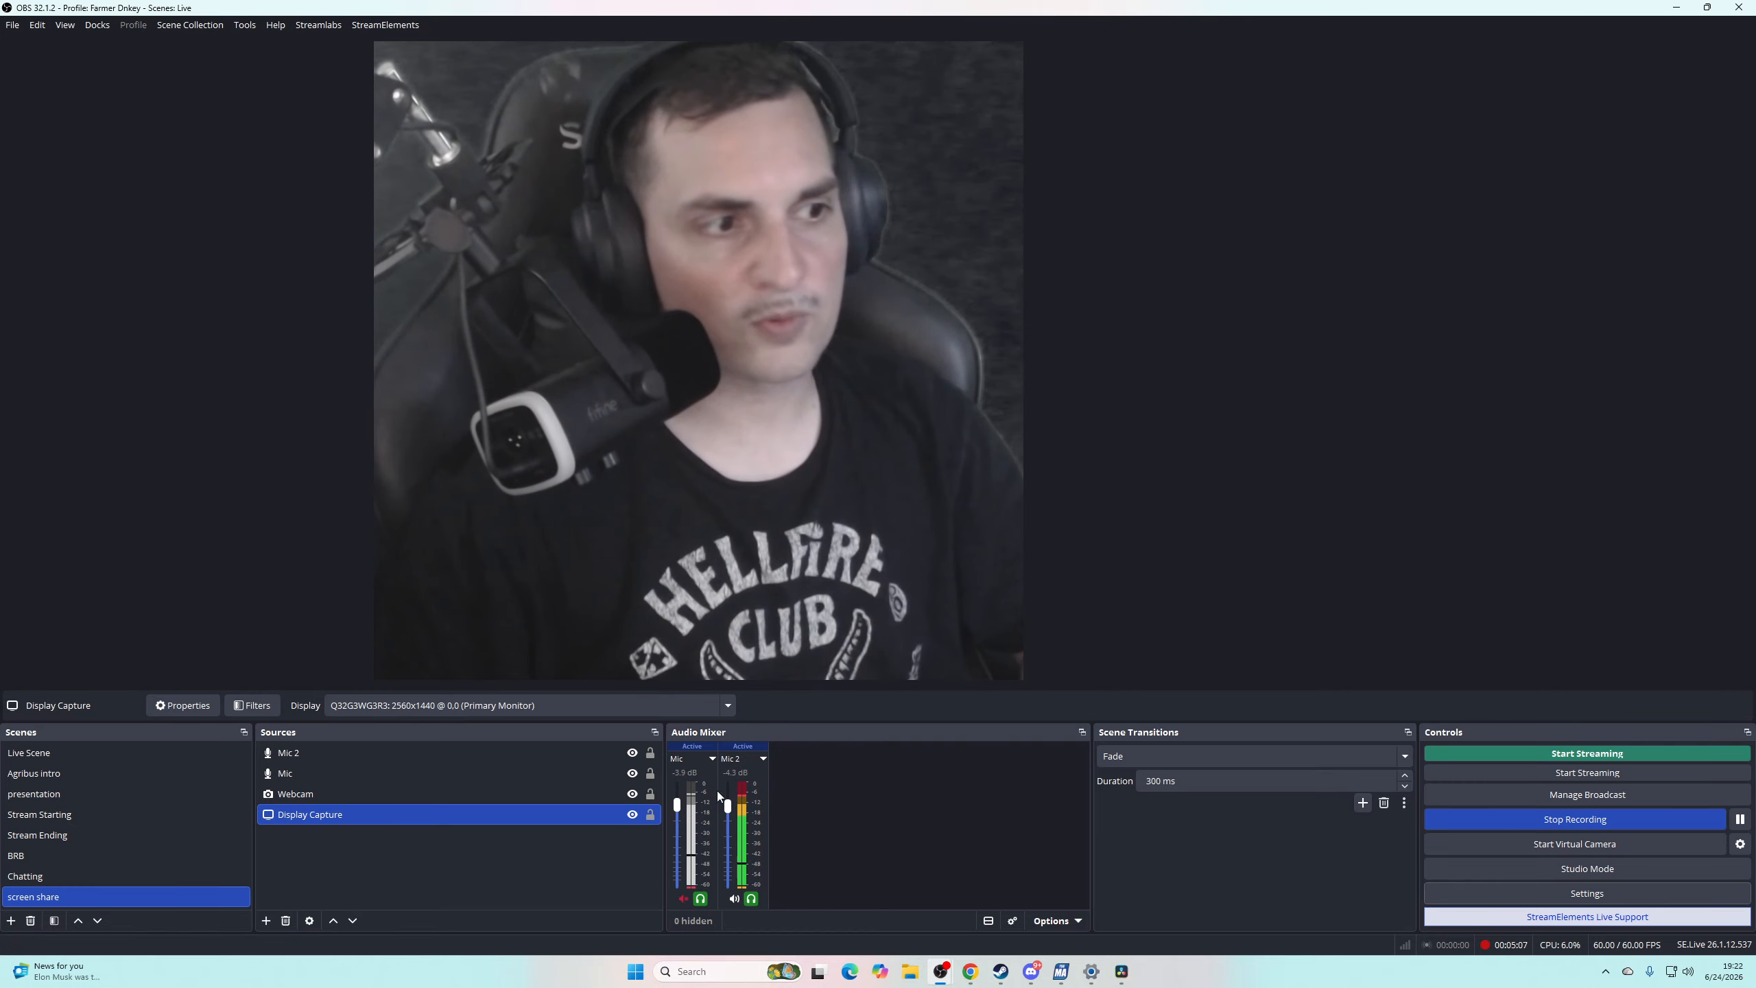
click(764, 761)
click(760, 728)
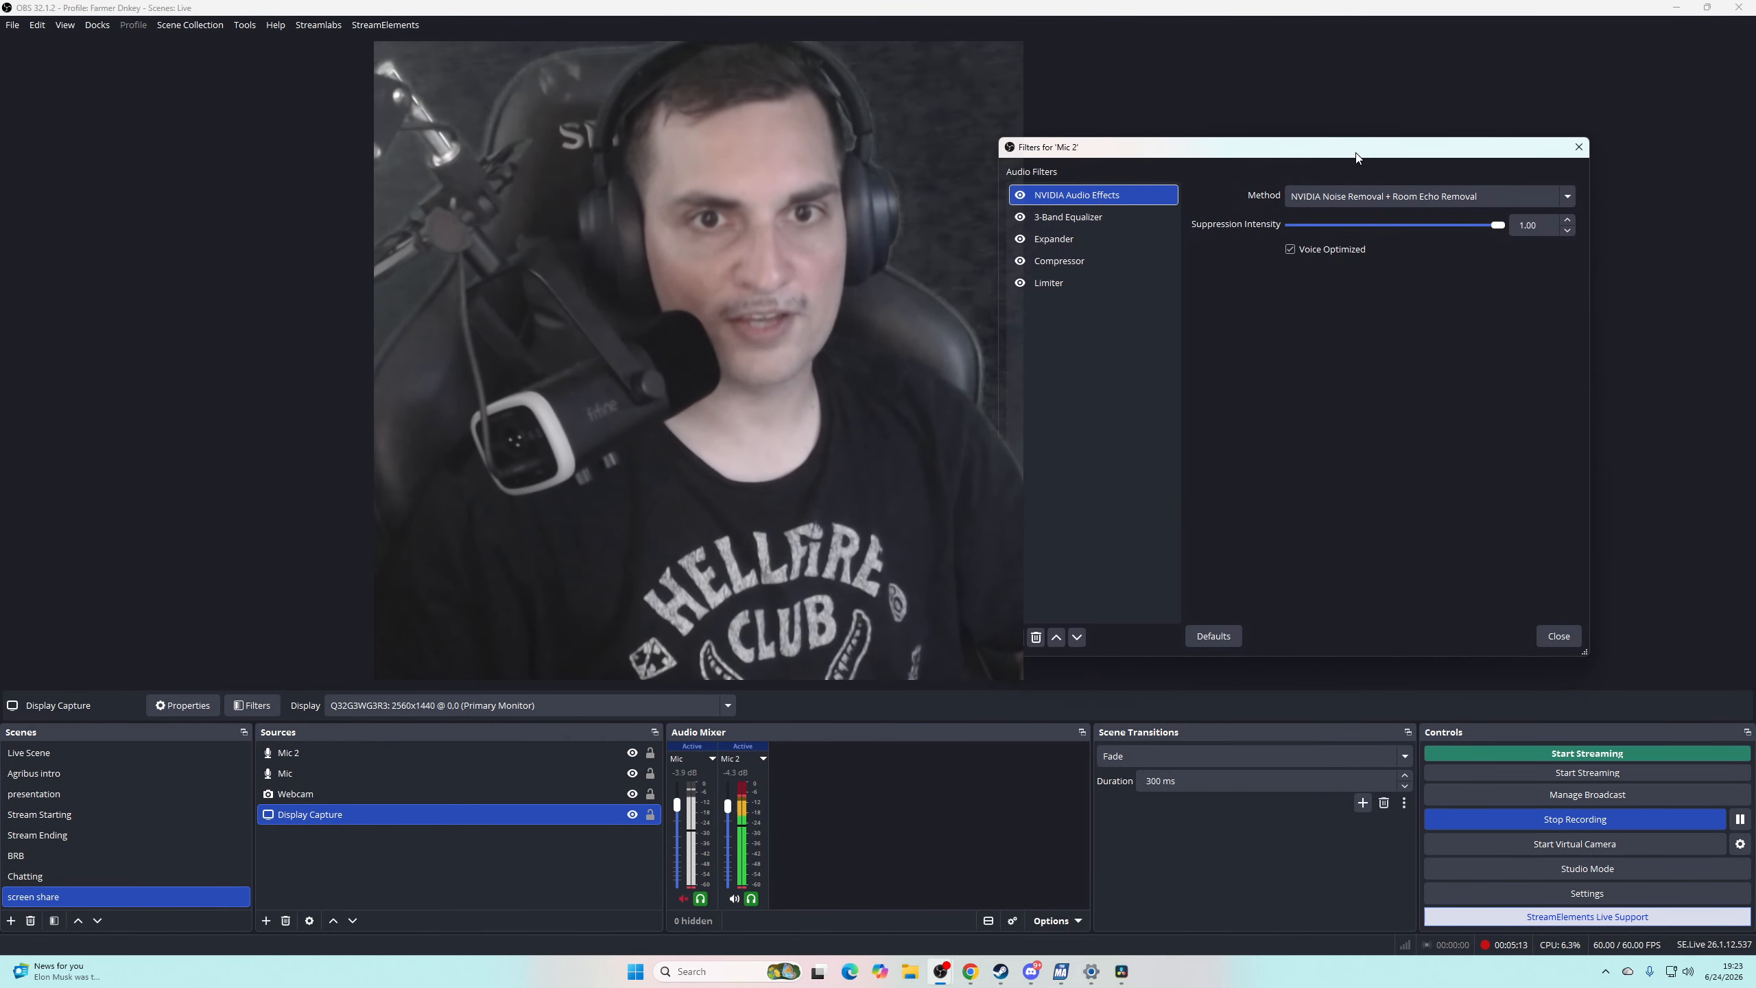
drag(1355, 157, 1359, 156)
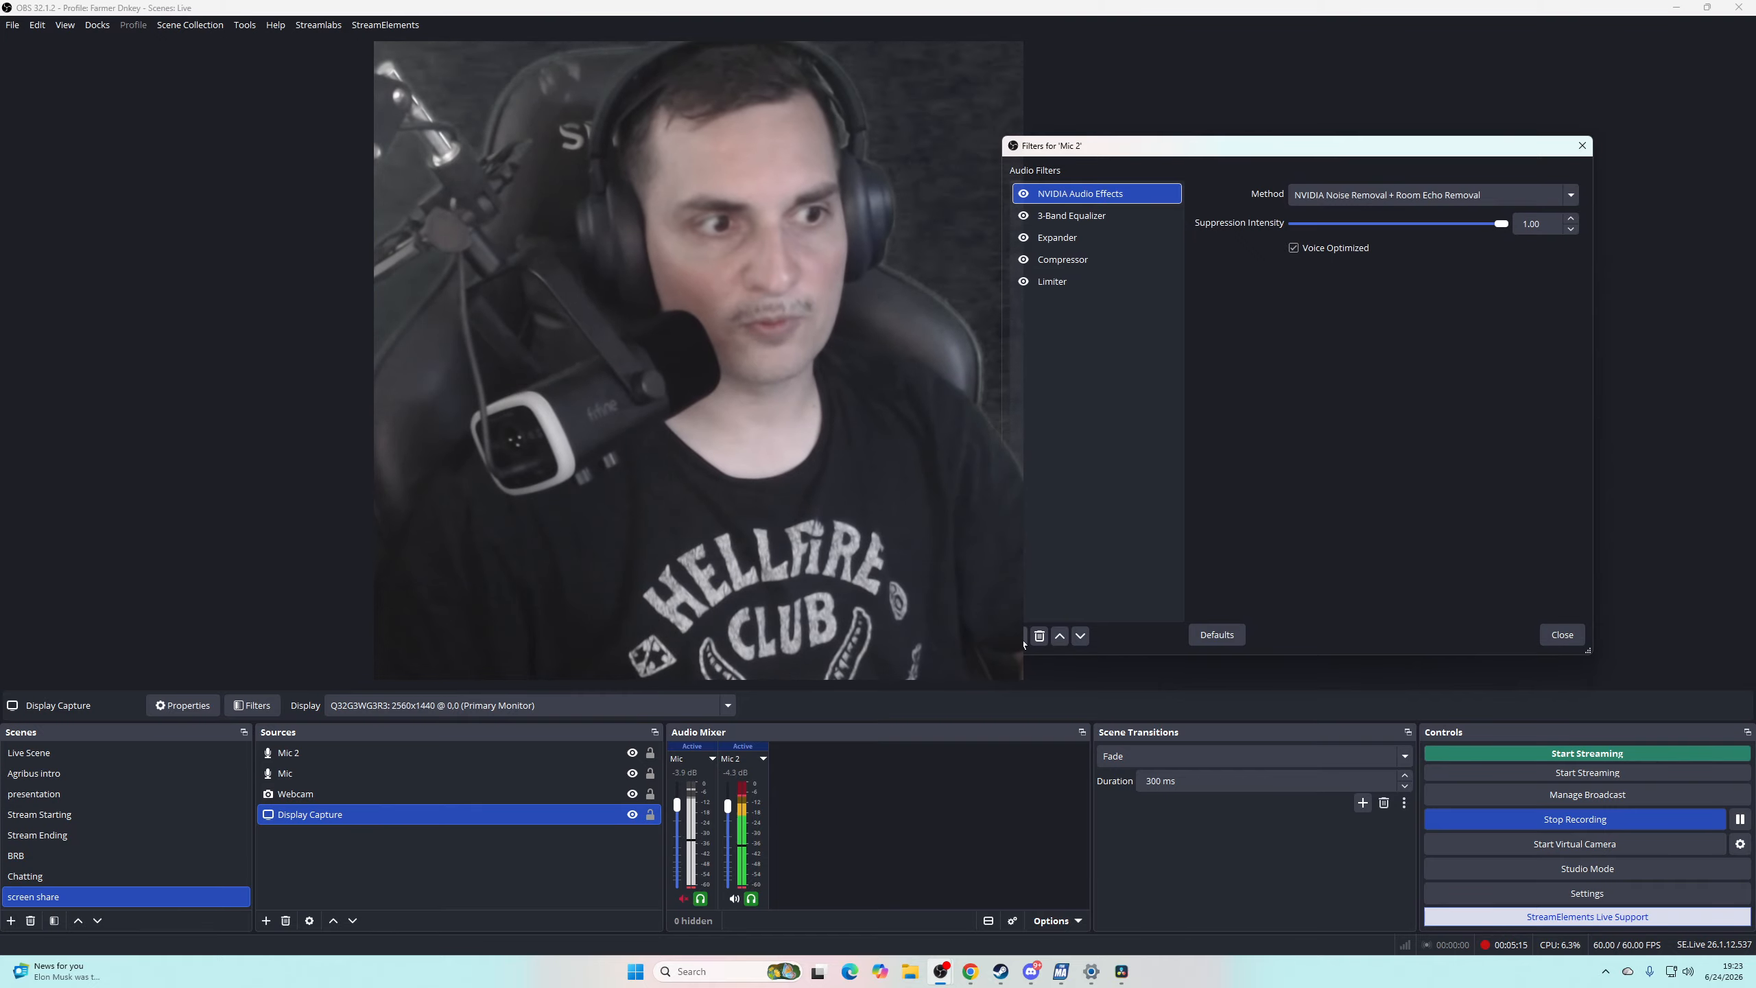
drag(1230, 154, 1339, 134)
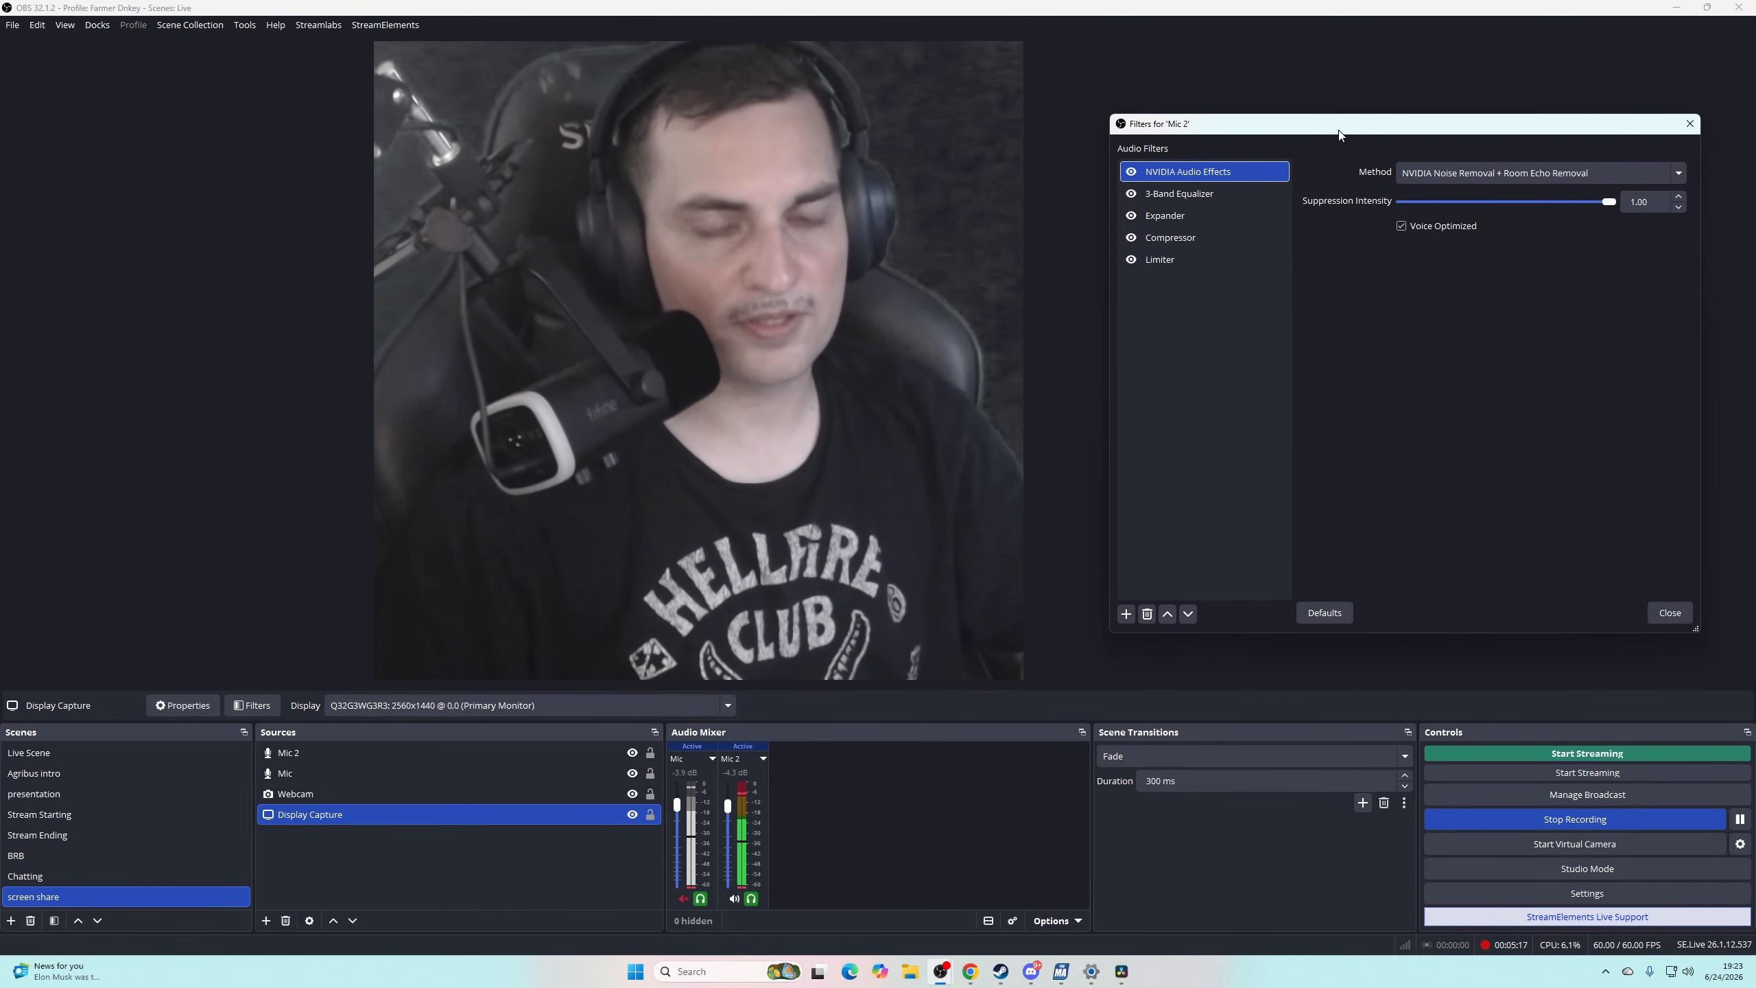
- Add a Gain filter with the default name to Mic 2, and delete it again
click(1126, 613)
click(1159, 684)
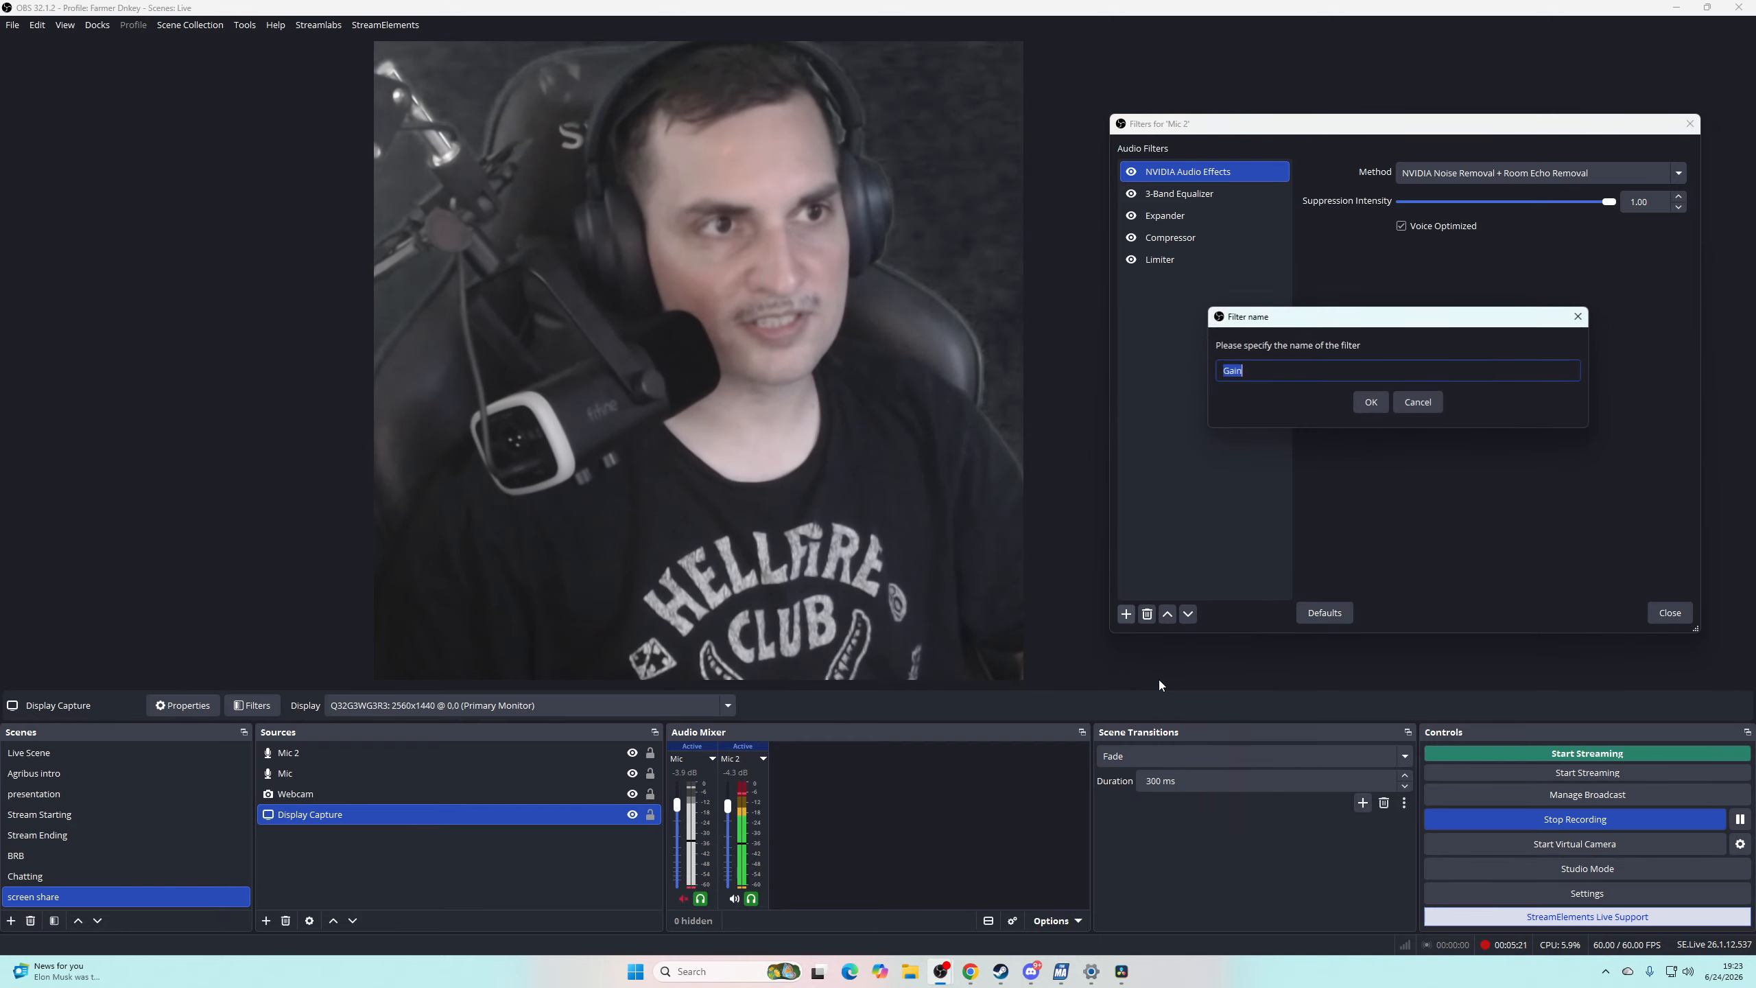
click(1357, 401)
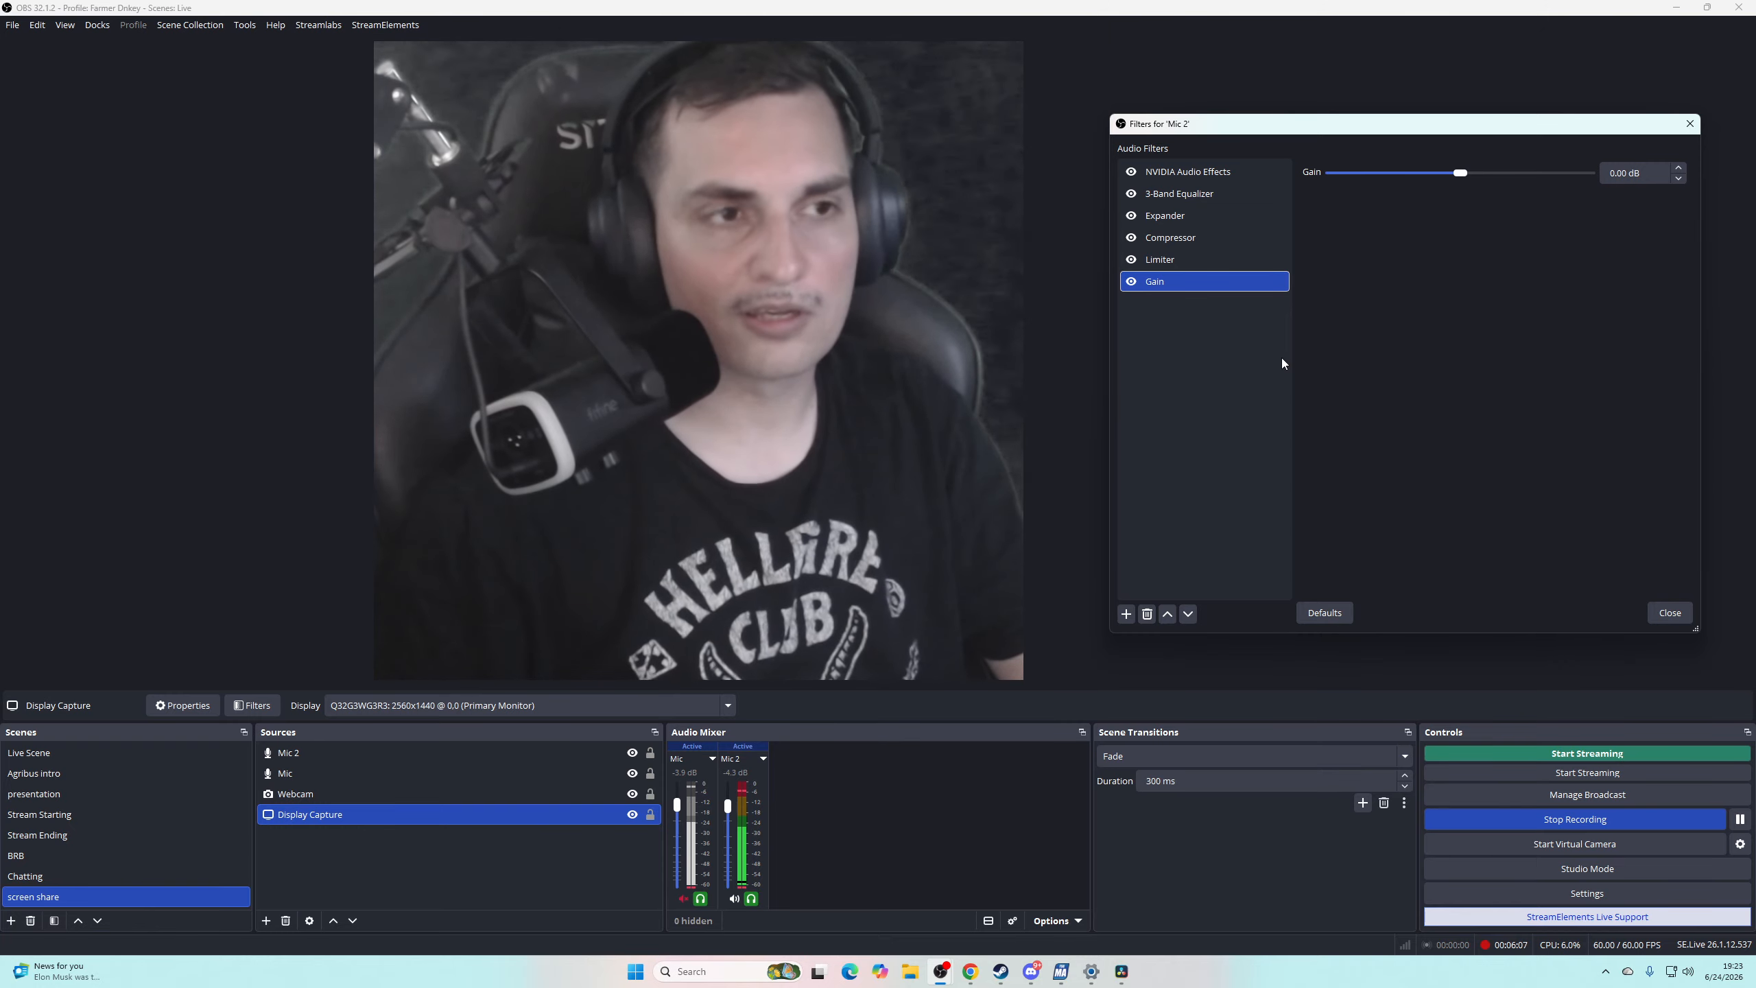
click(1147, 613)
click(1443, 401)
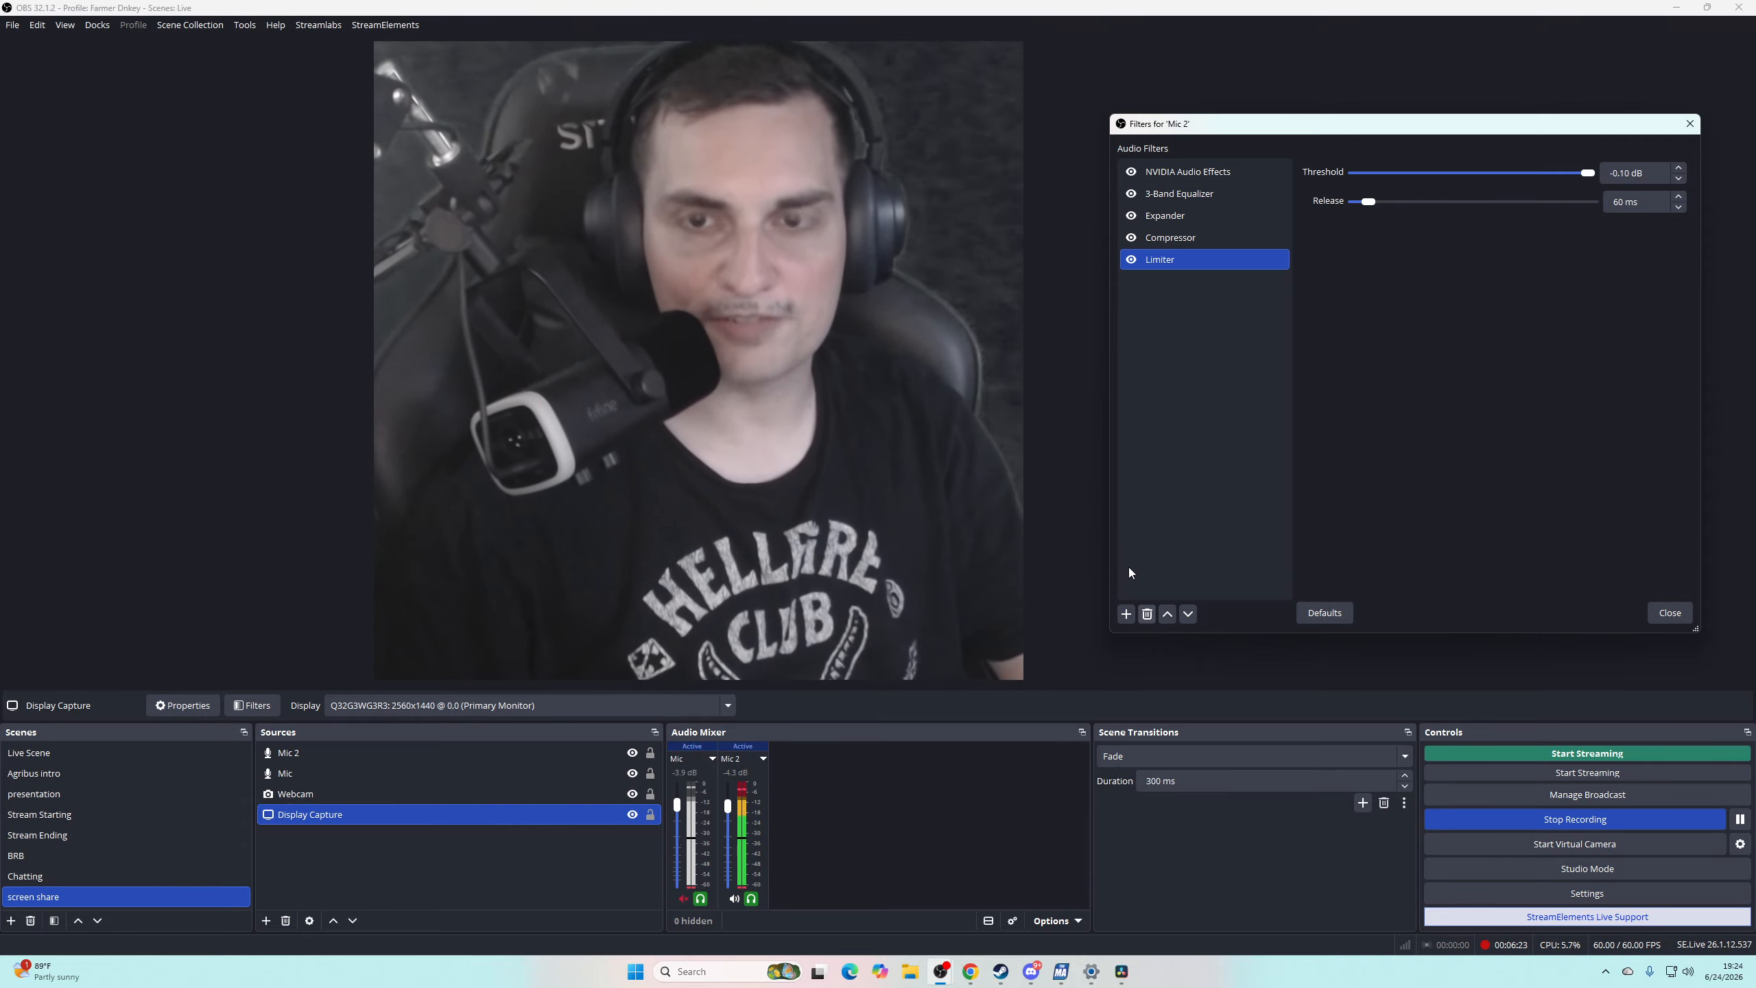
- Add a Noise Suppression filter to Mic 2, view its method choices, and delete the filter again
click(1126, 612)
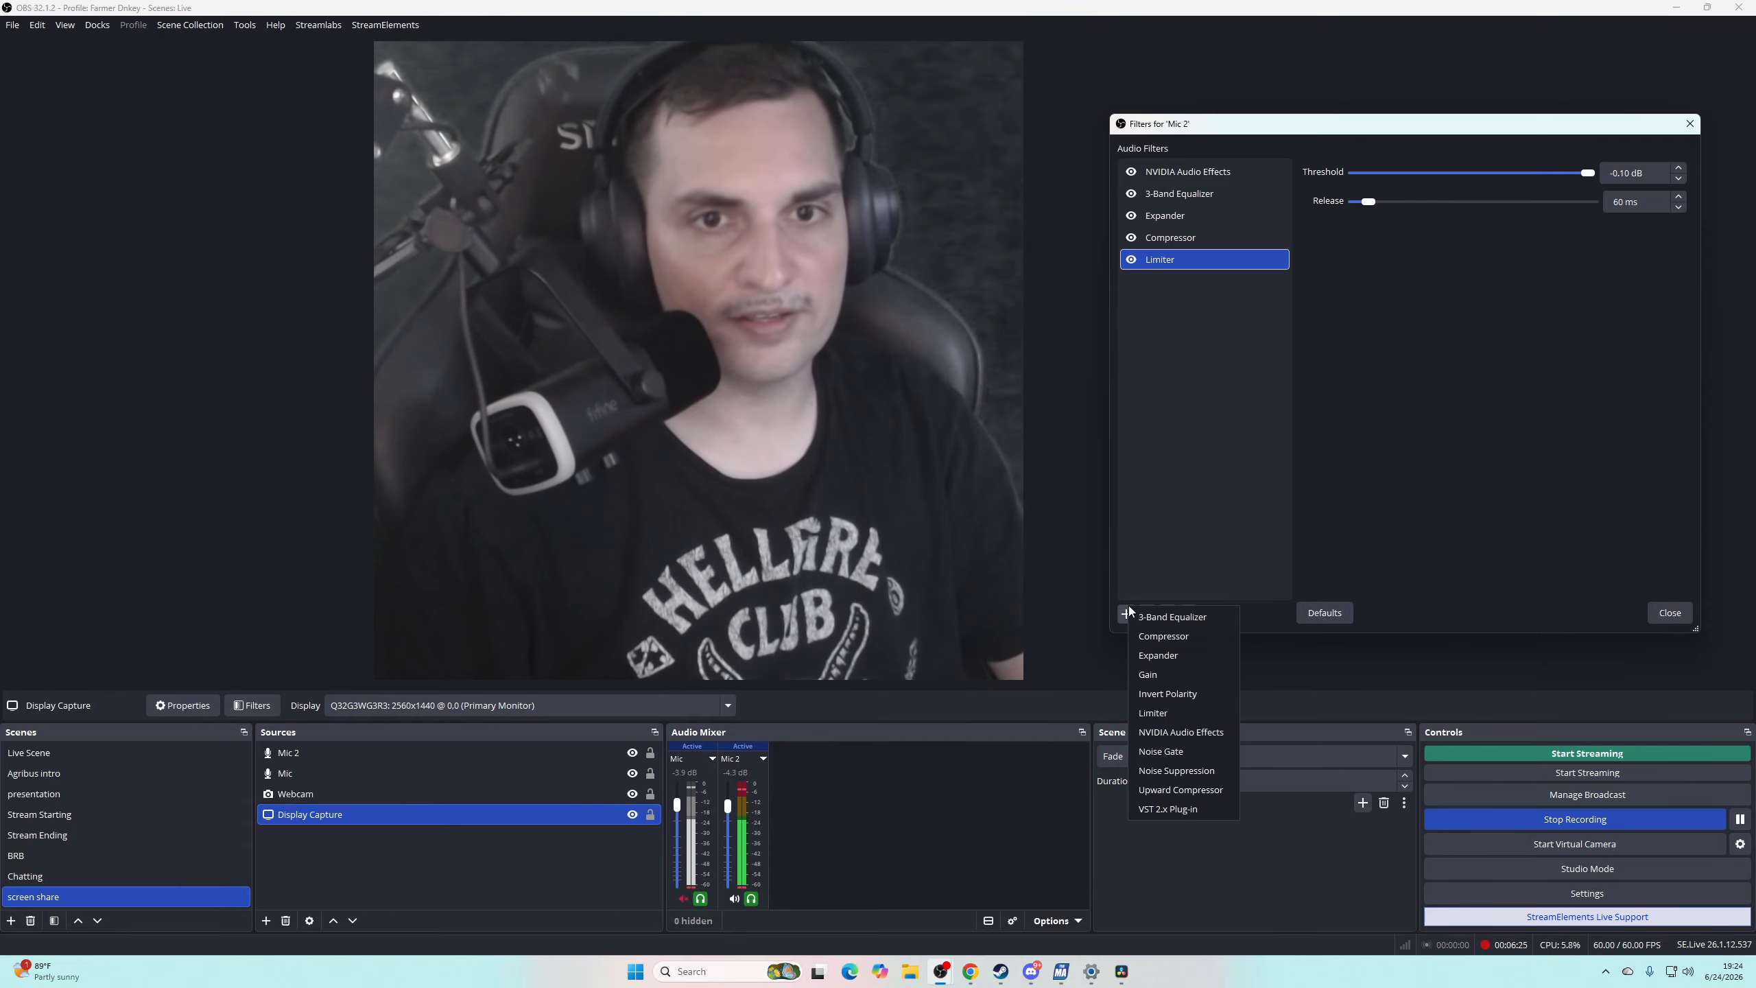
click(1203, 769)
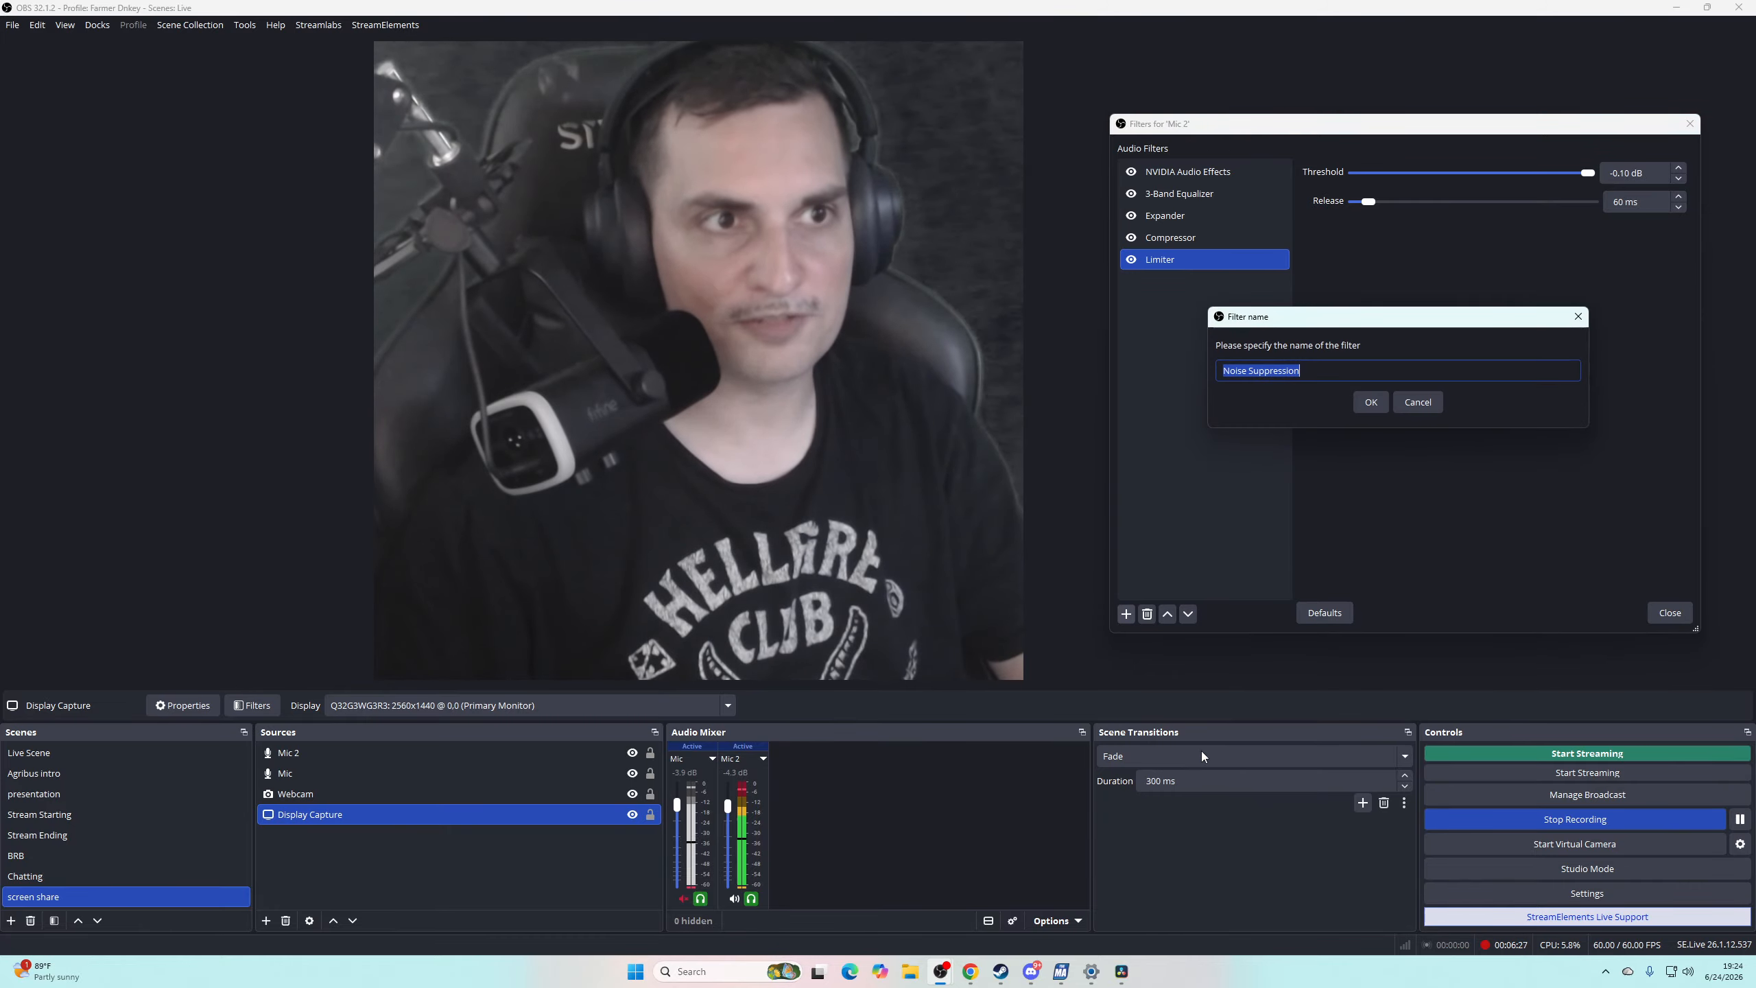
click(1370, 402)
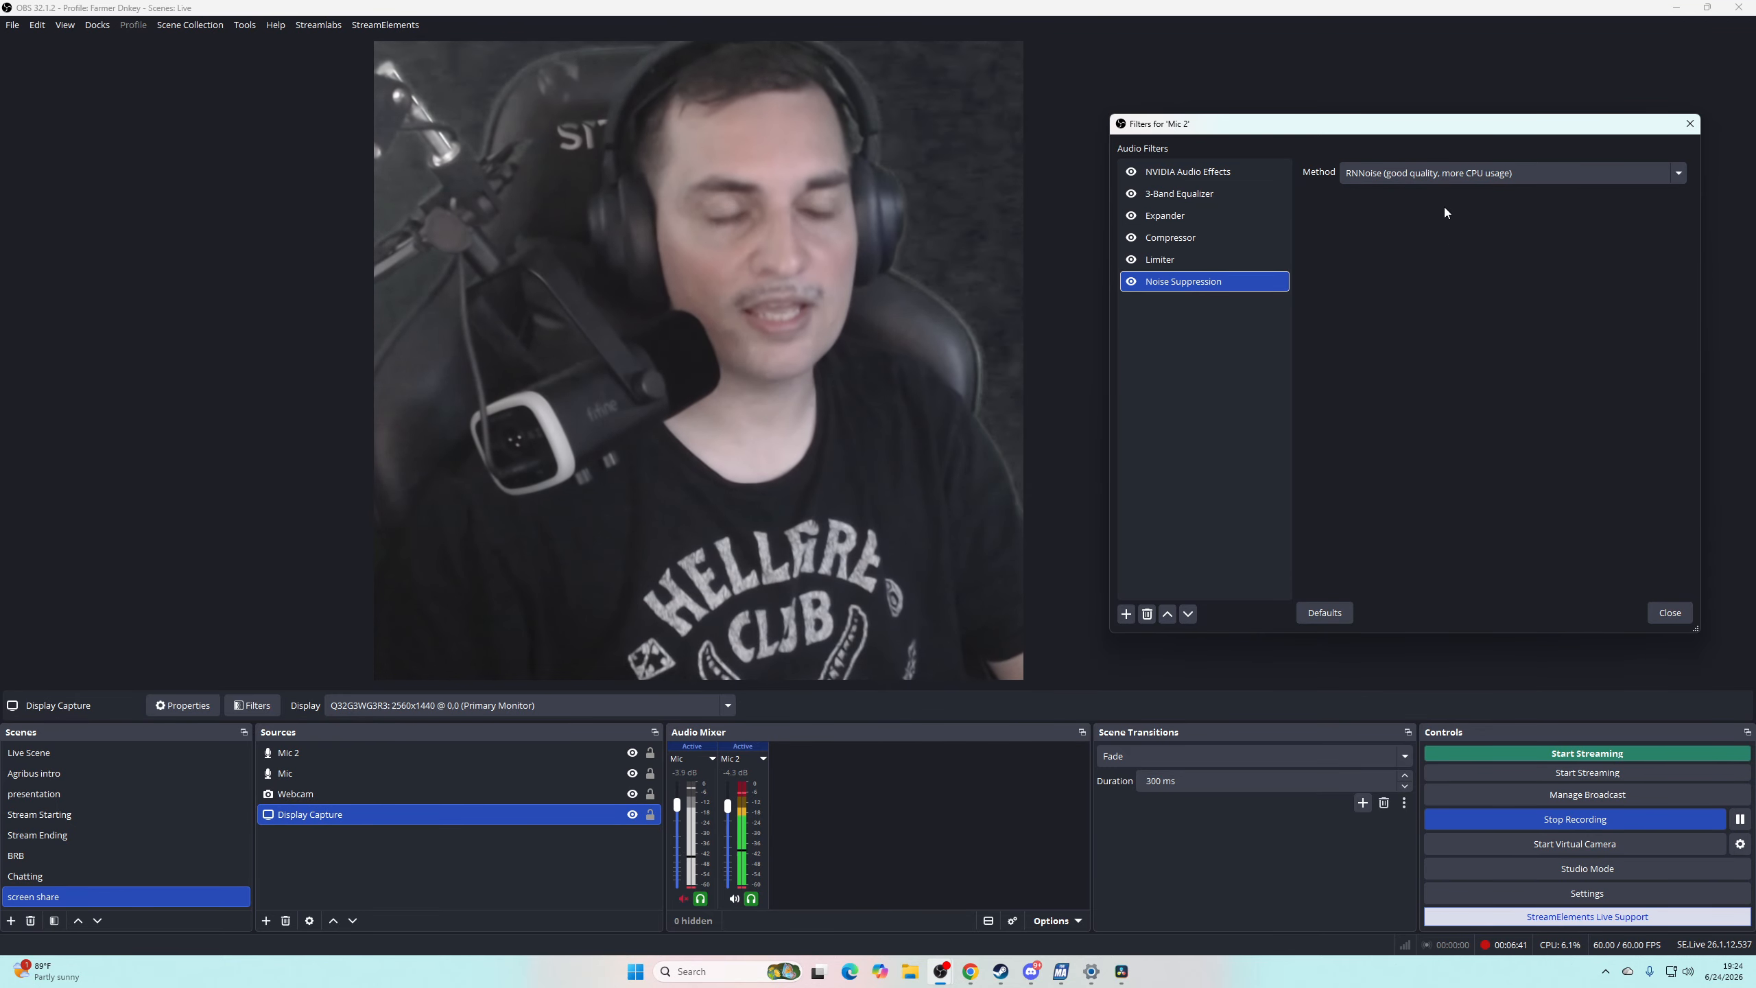
click(1451, 172)
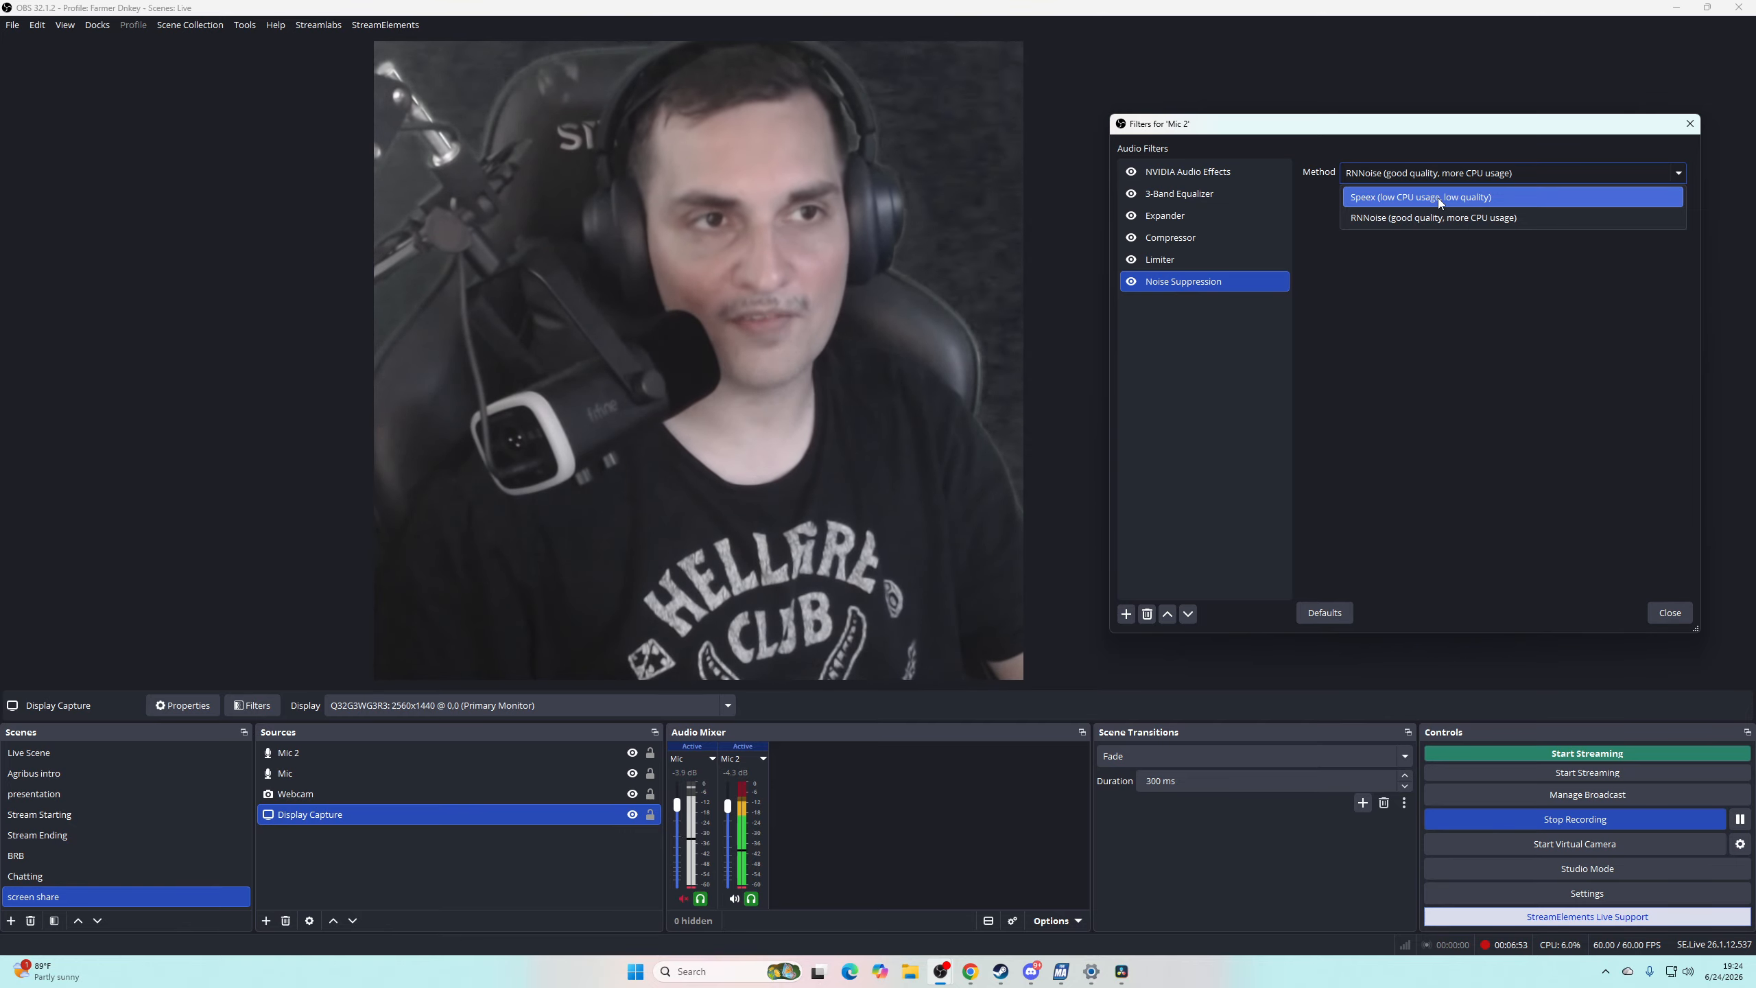
click(1217, 368)
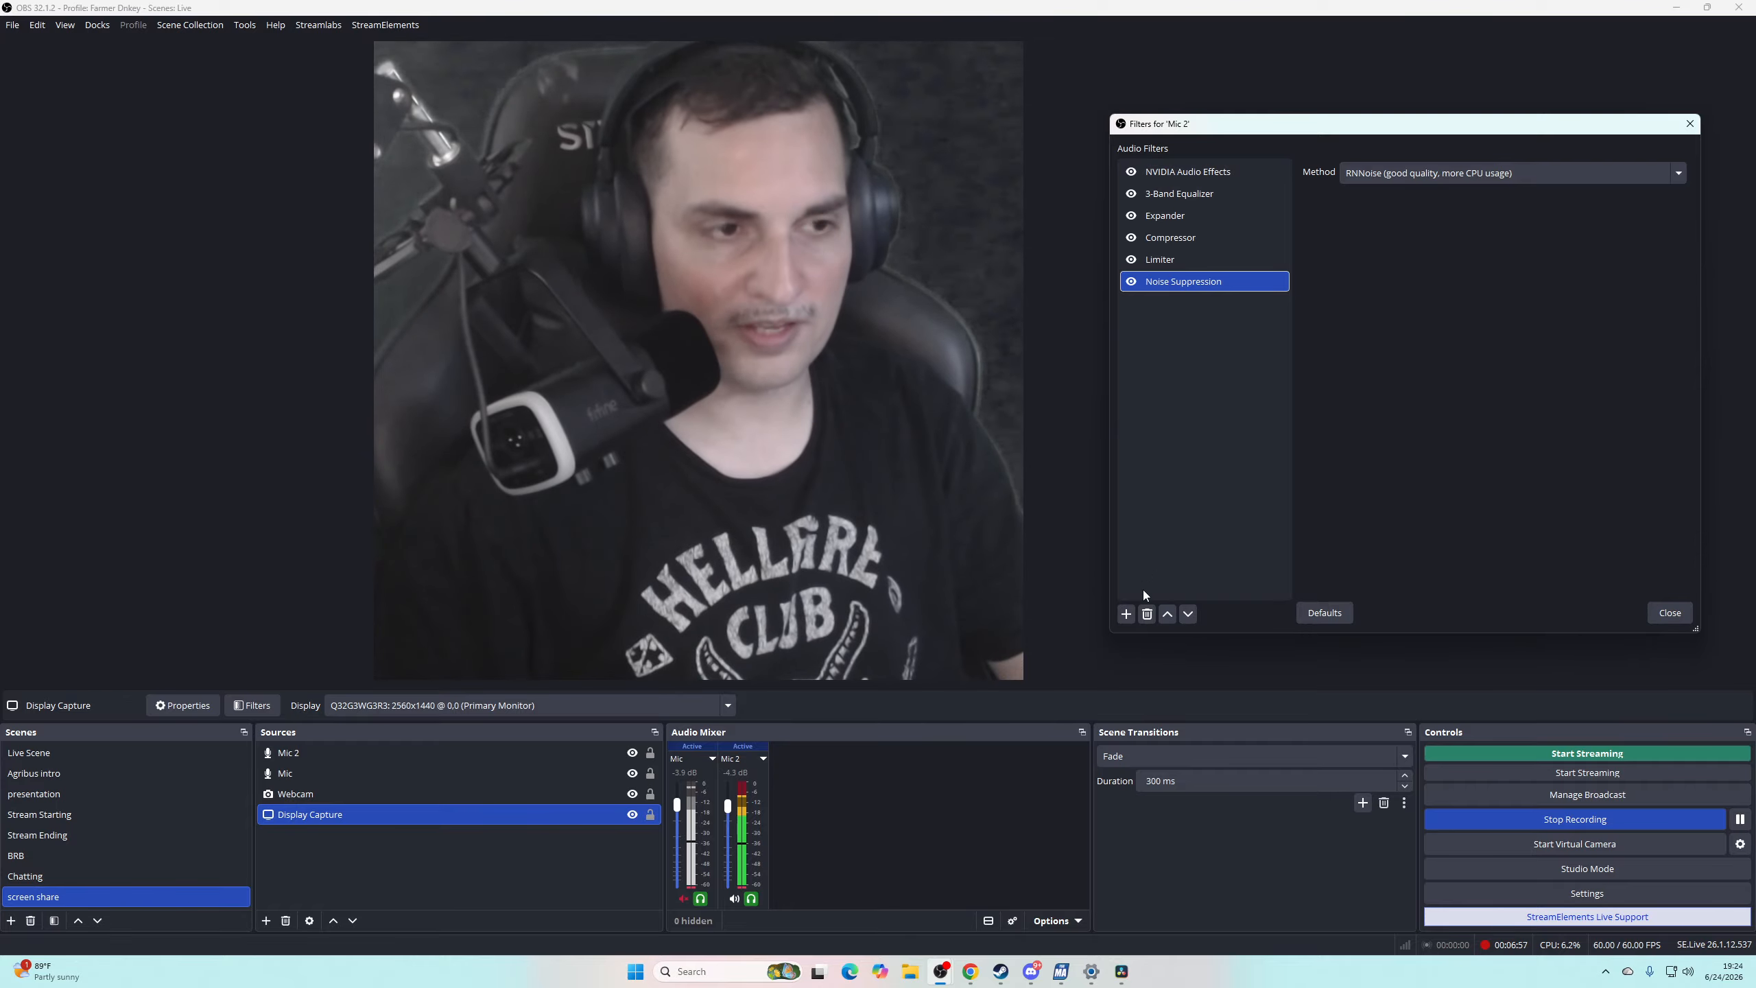
click(1153, 612)
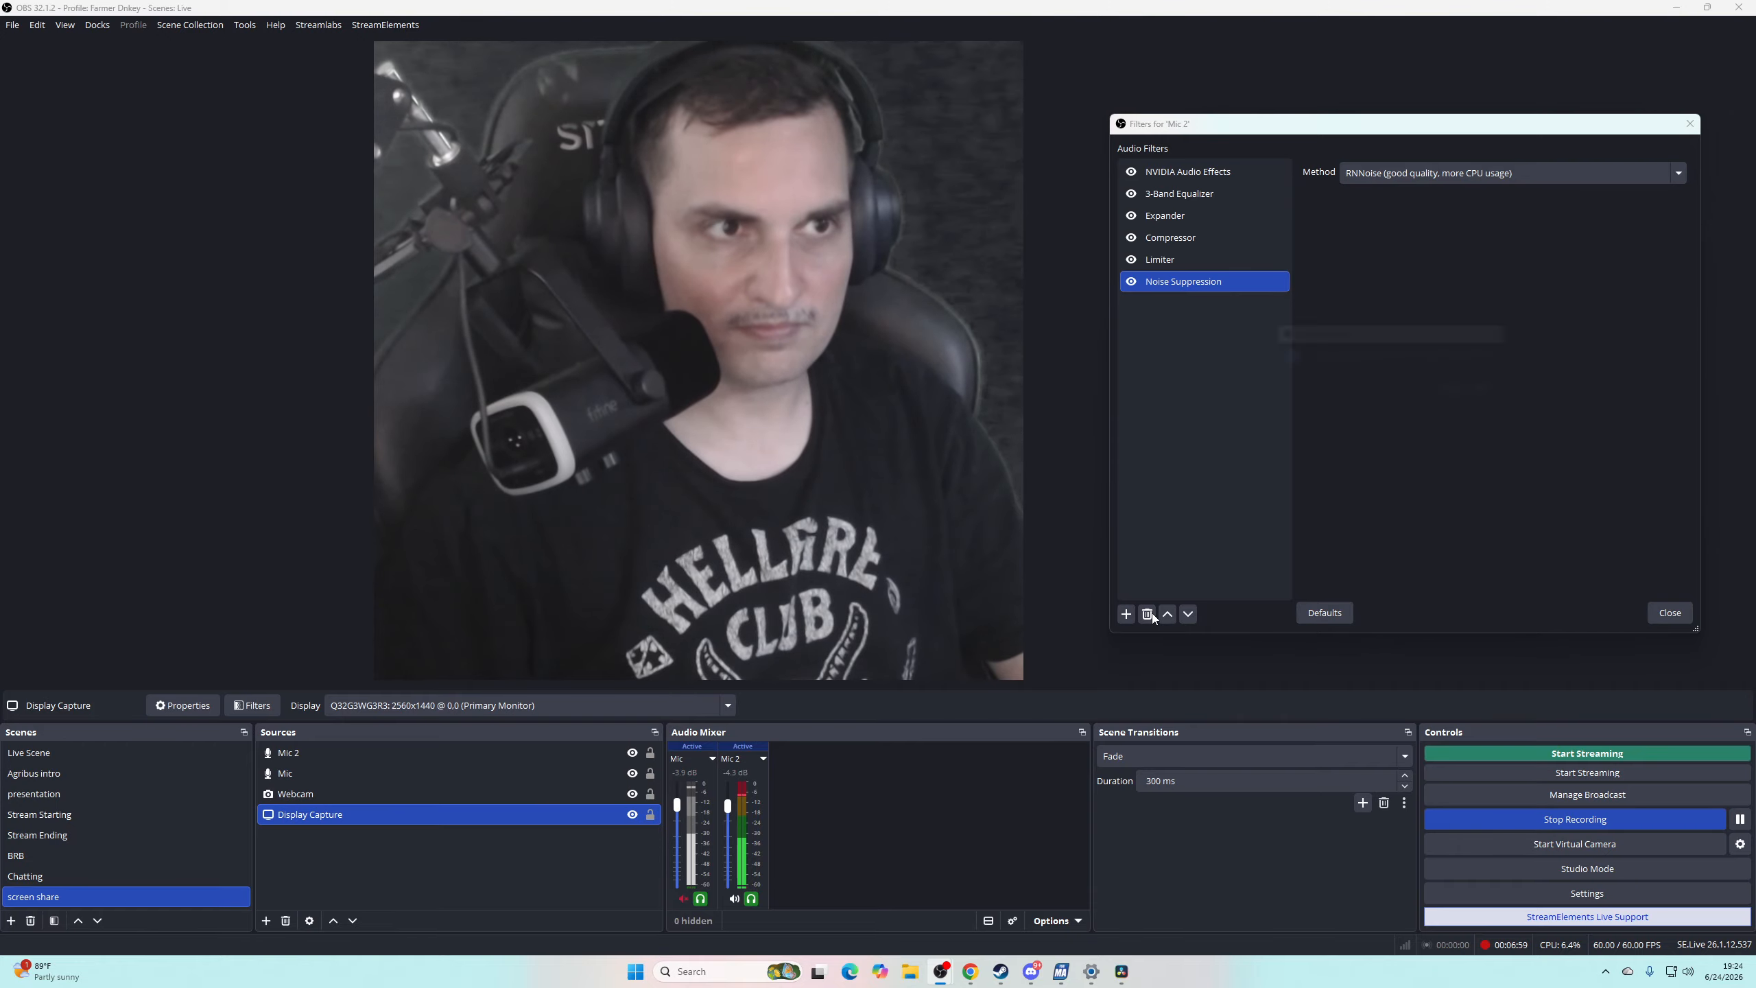
click(1461, 387)
- Configure NVIDIA Audio Effects with the NVIDIA Noise Removal + Room Echo Removal method and a suppression intensity of 0.95
click(1190, 173)
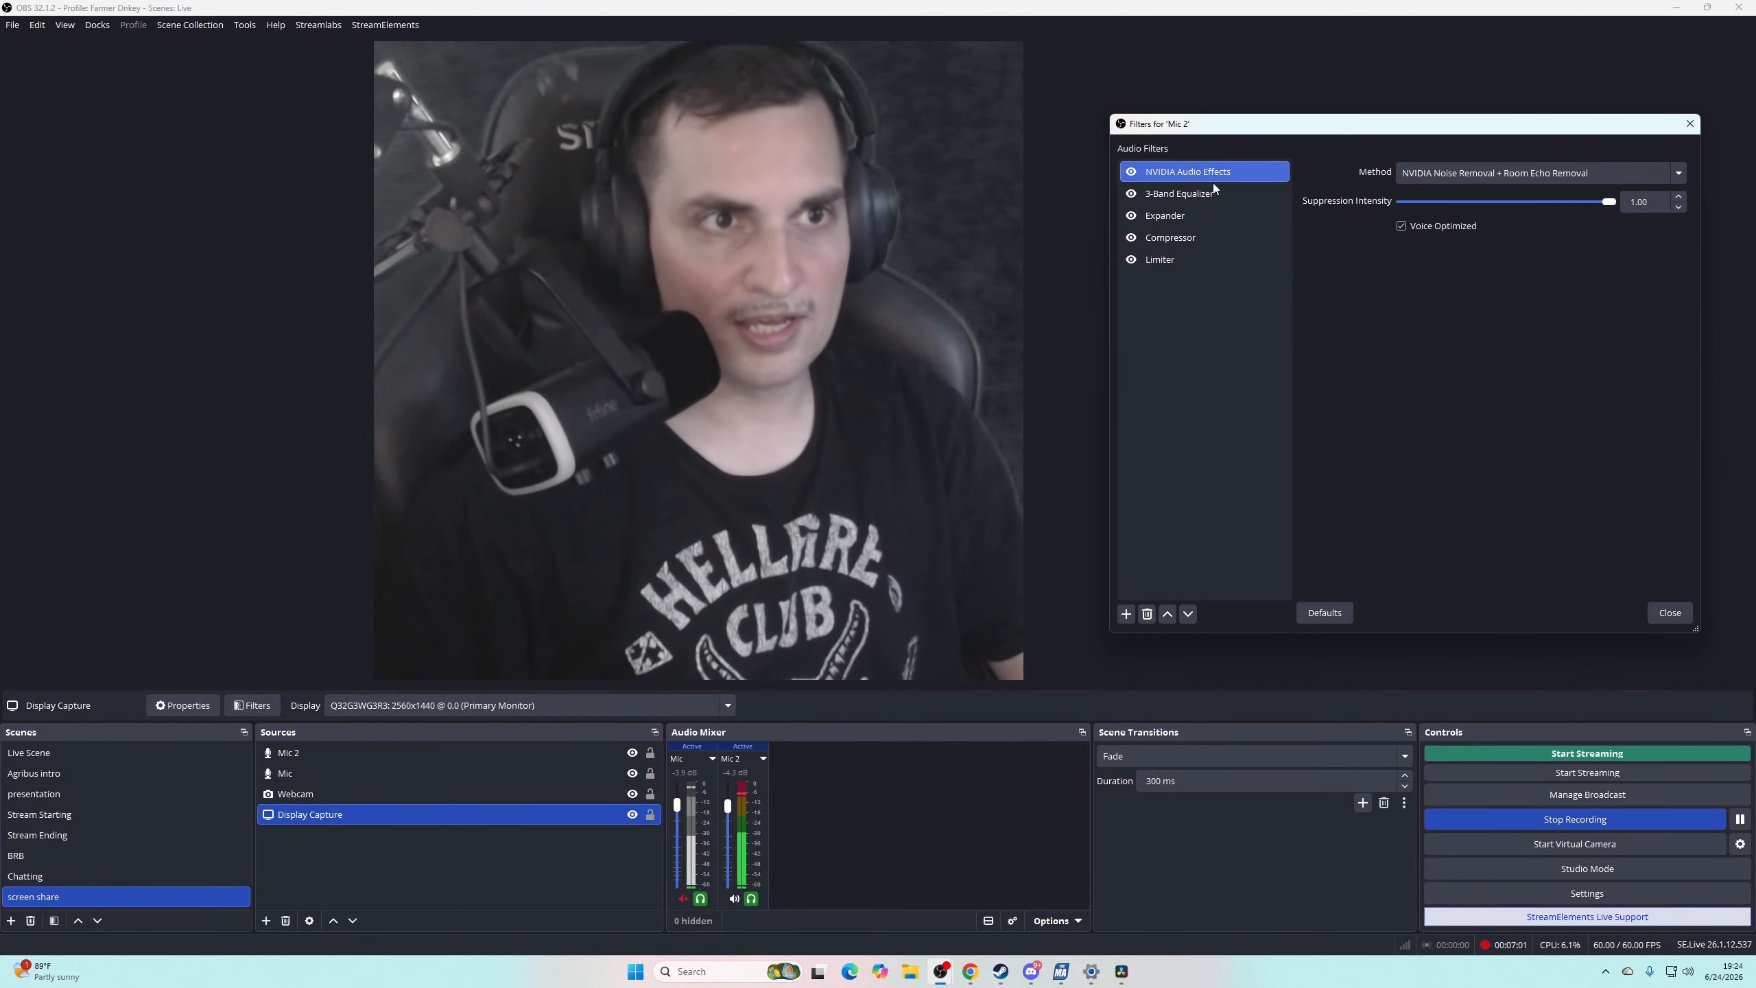
click(1440, 175)
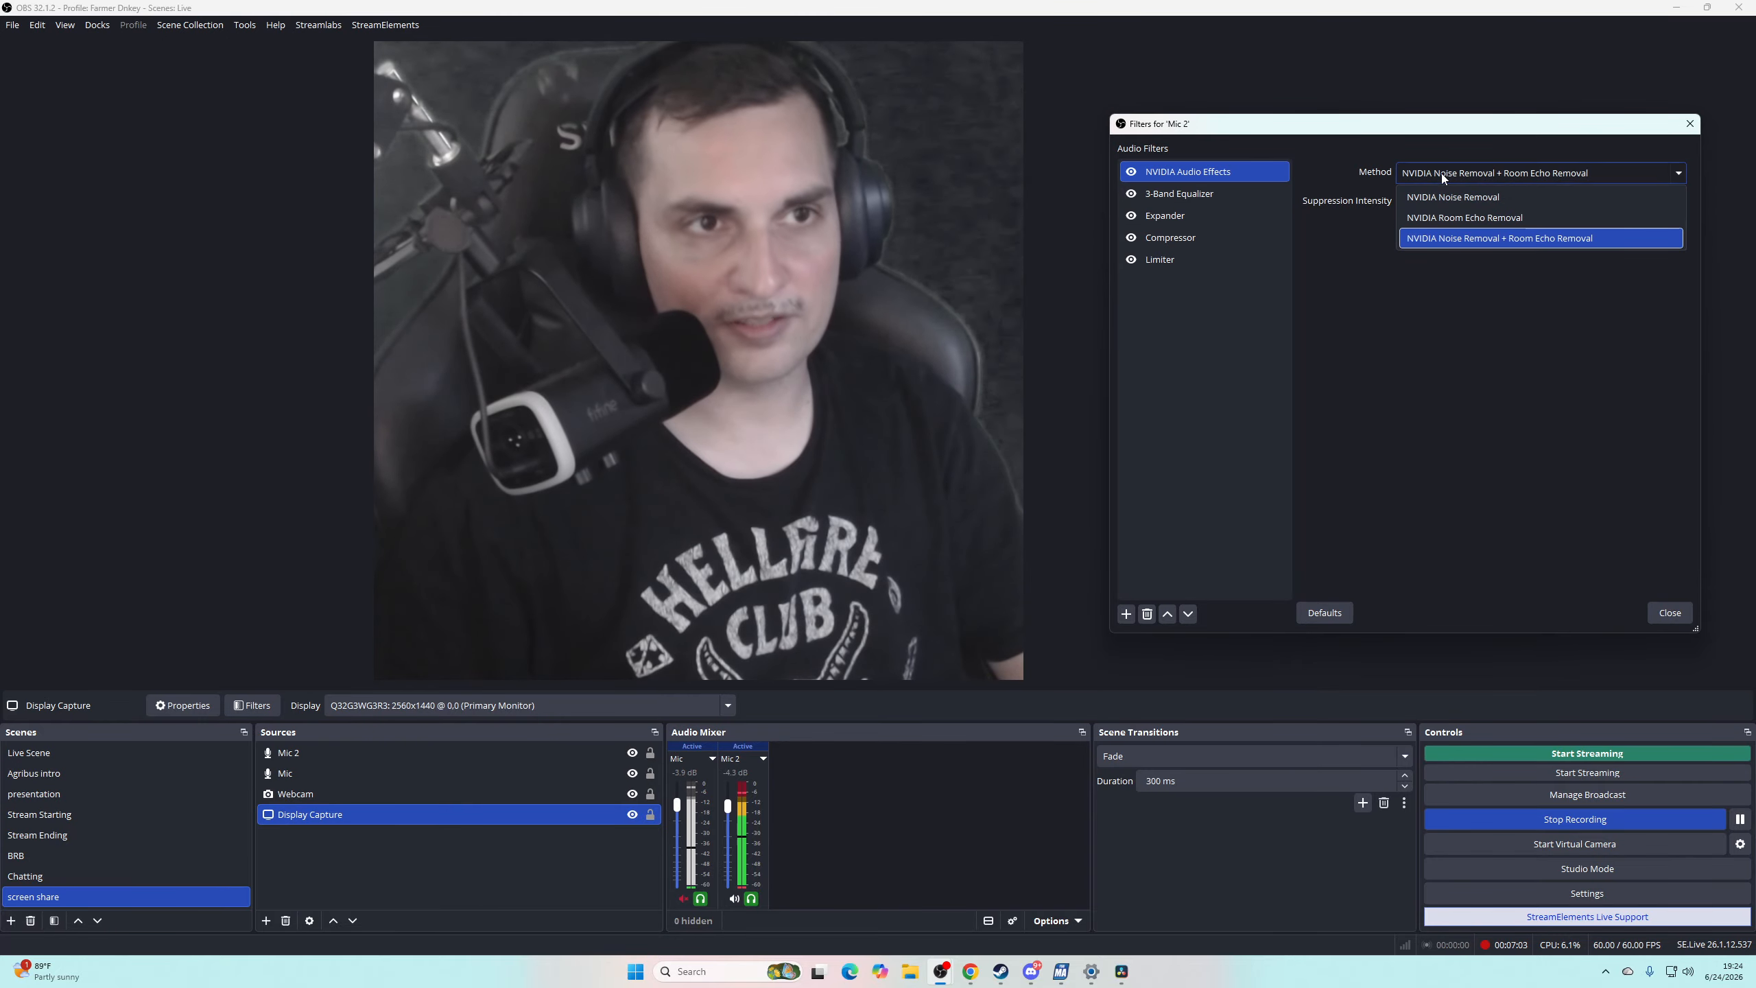
click(1451, 244)
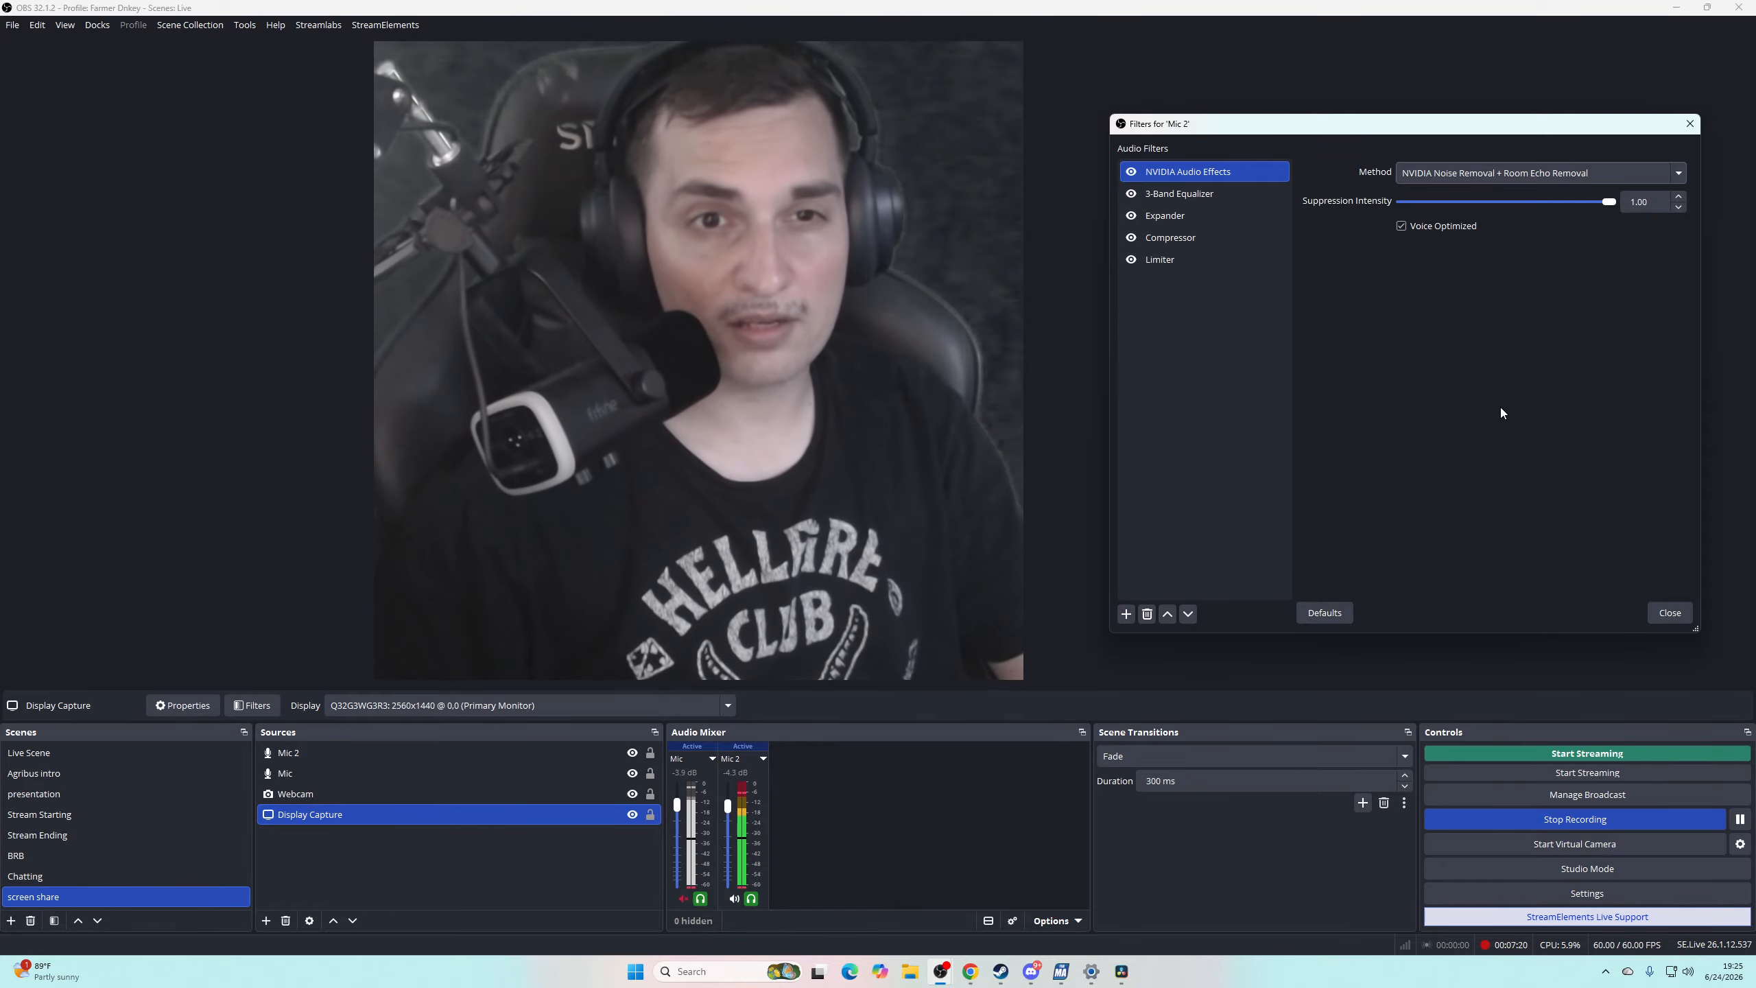
click(1599, 204)
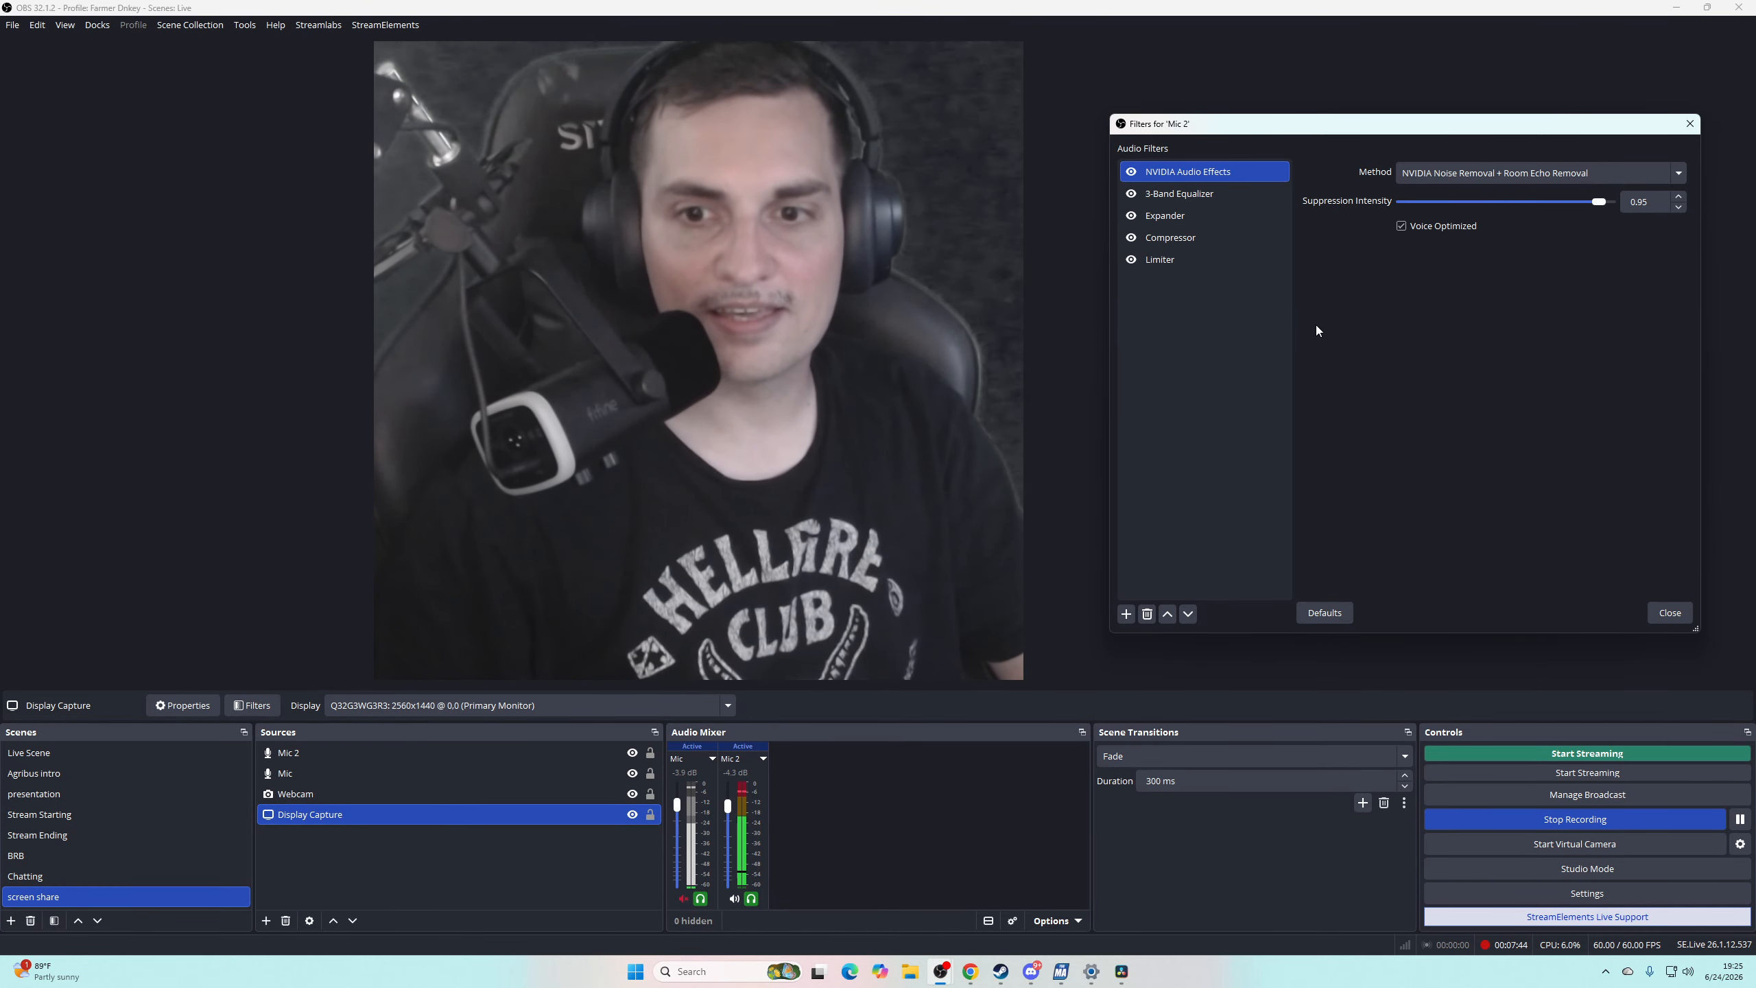
- Show the 3-Band Equalizer's settings and look up the equalizer among the filters that can be added
click(1206, 196)
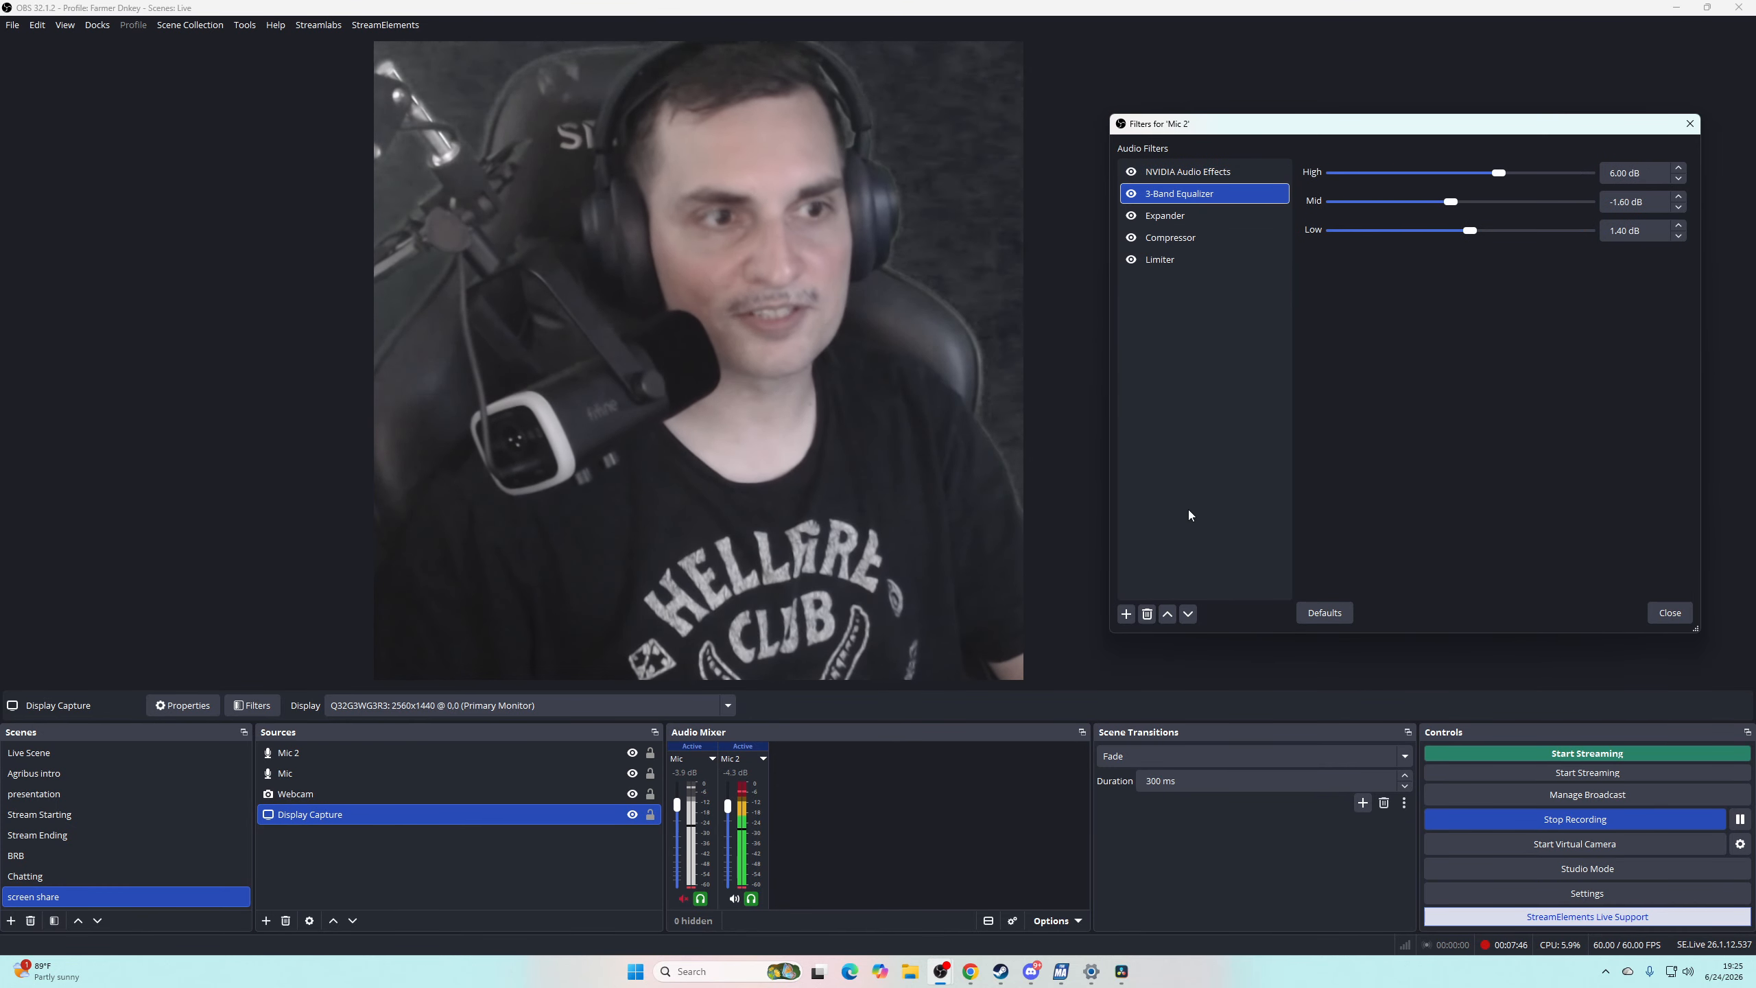
click(1125, 613)
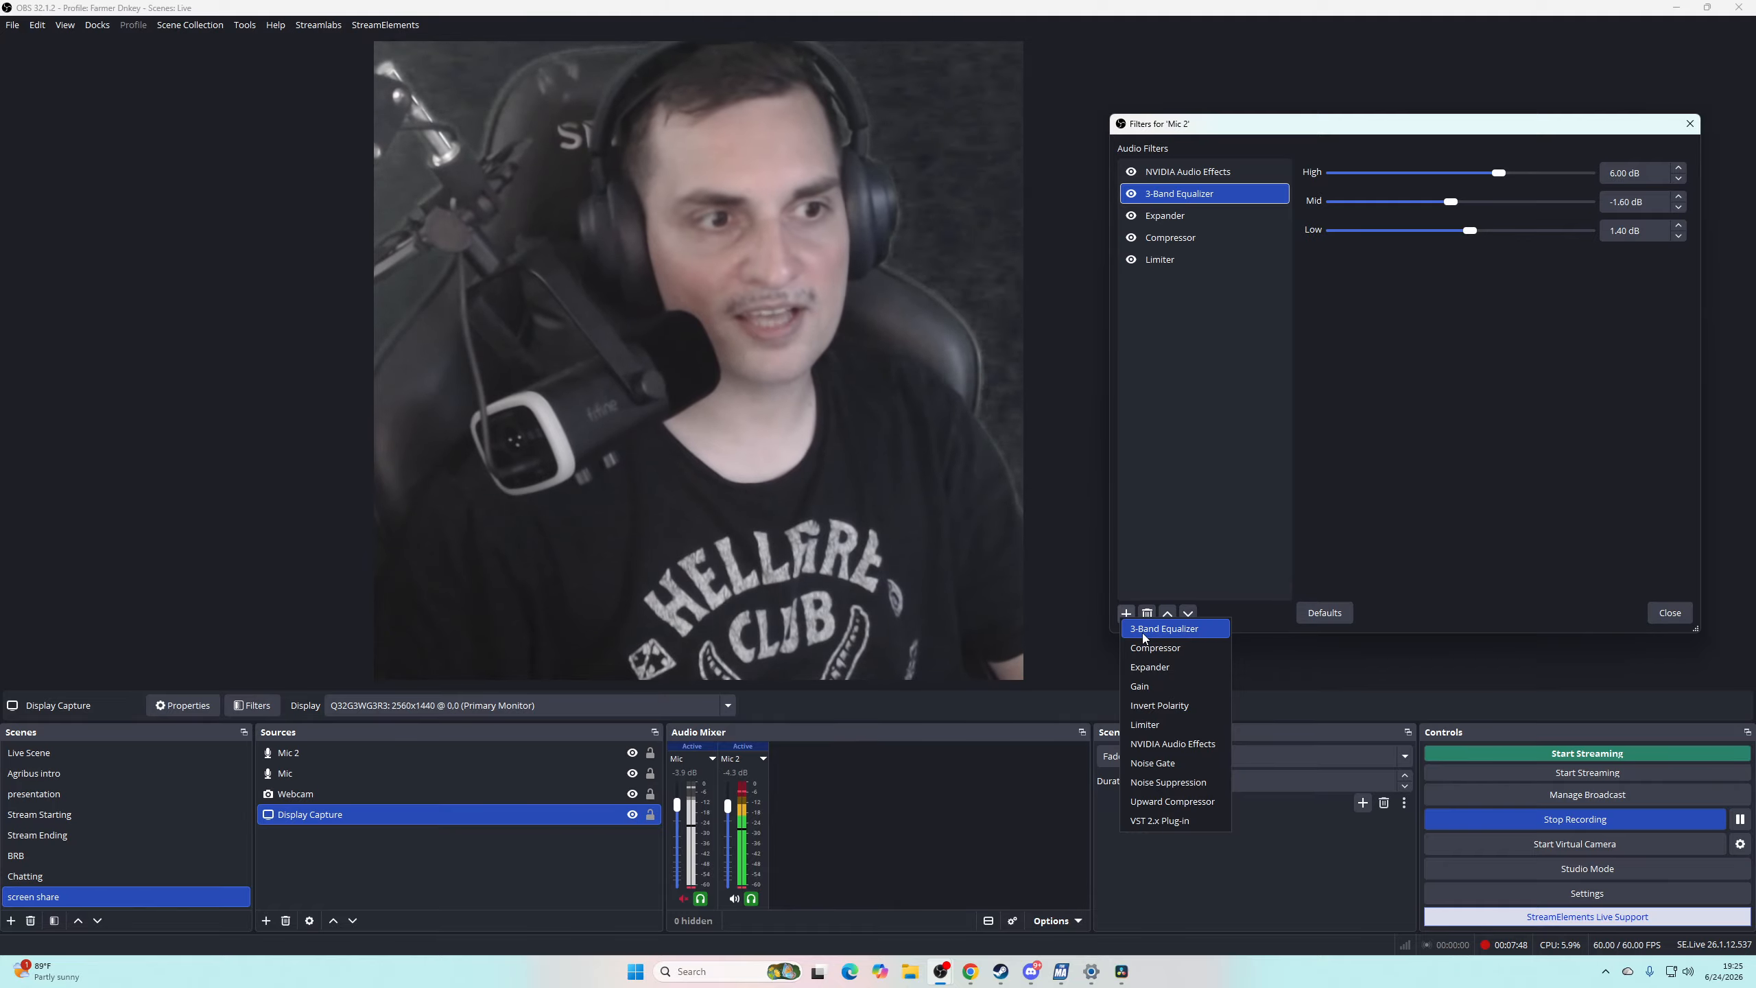
click(1192, 430)
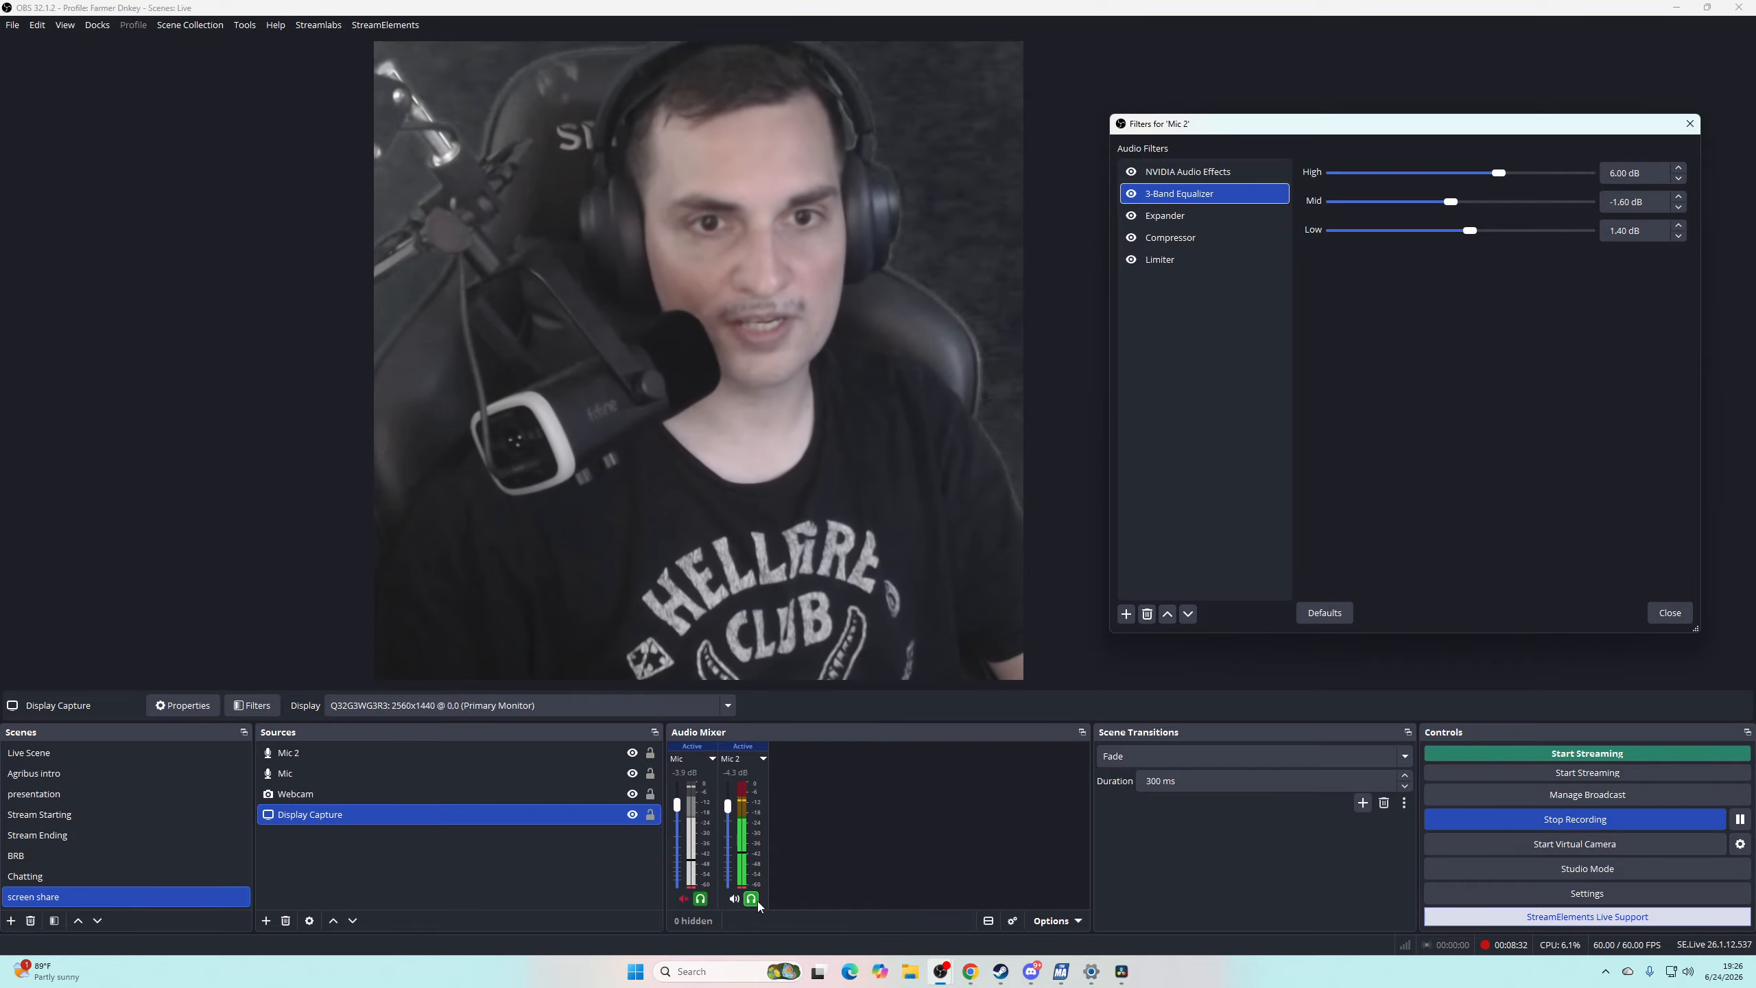
- Set the audio monitoring device to Headphones (Arctis Nova Pro Omni) and turn off monitoring for the Mic source
click(1739, 845)
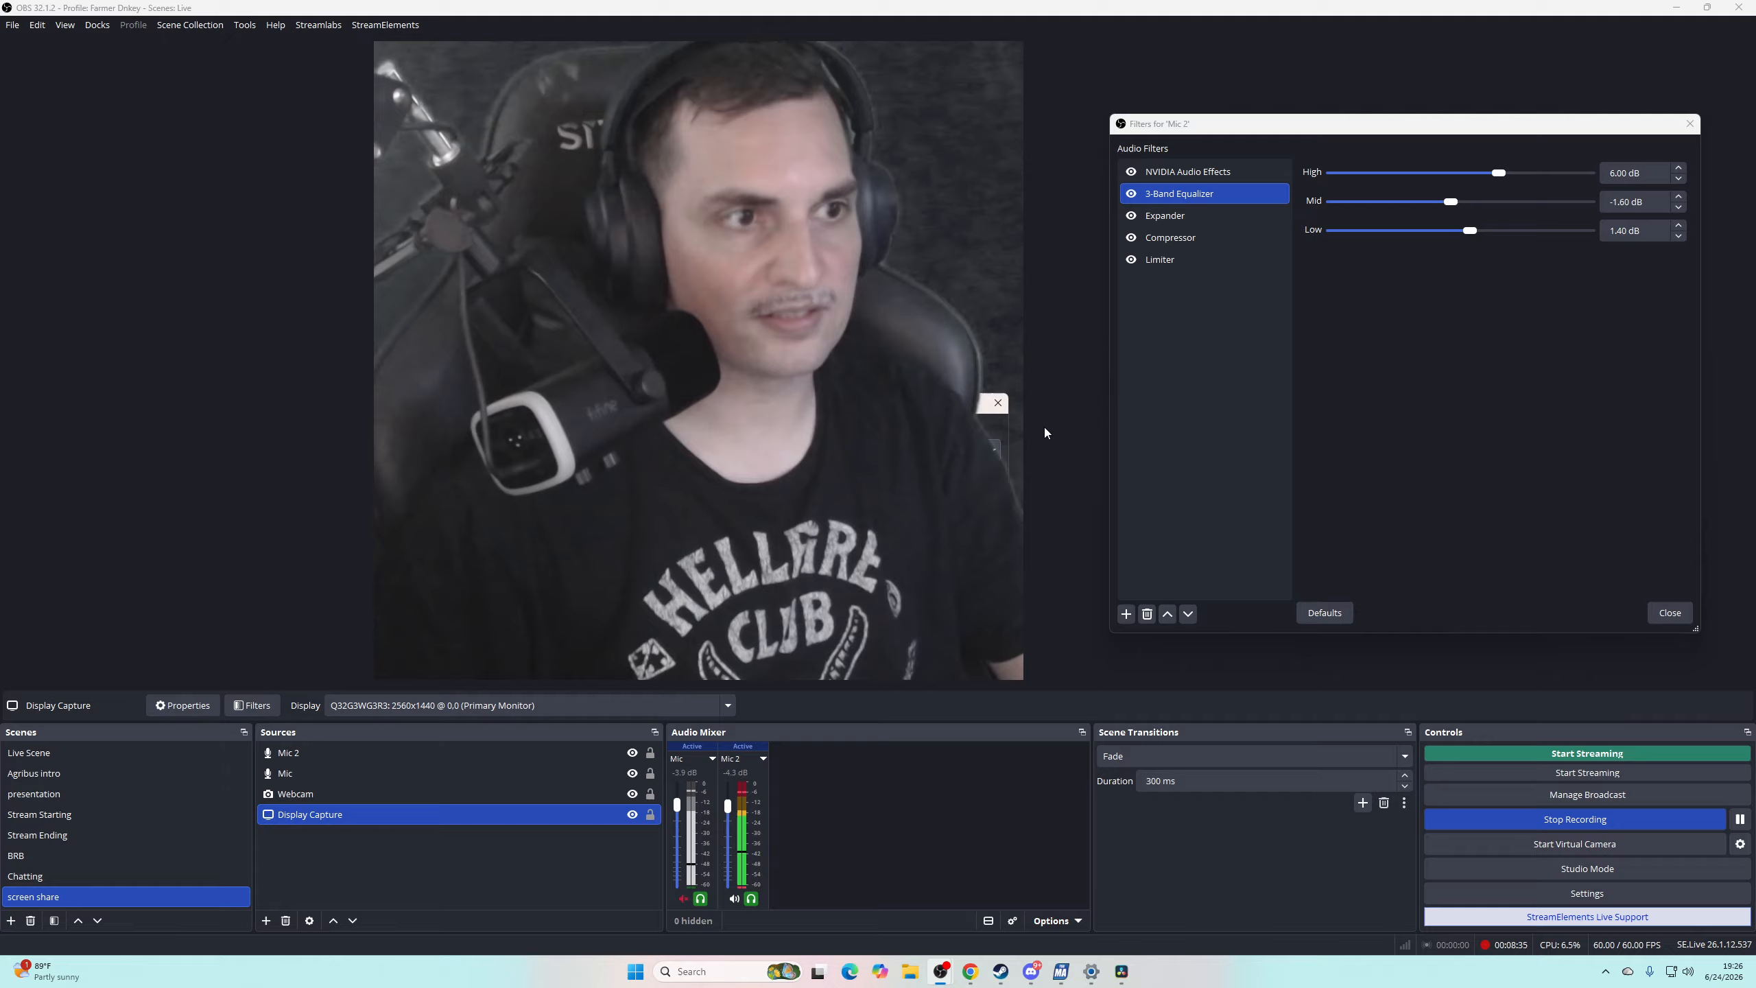
click(998, 403)
click(1551, 894)
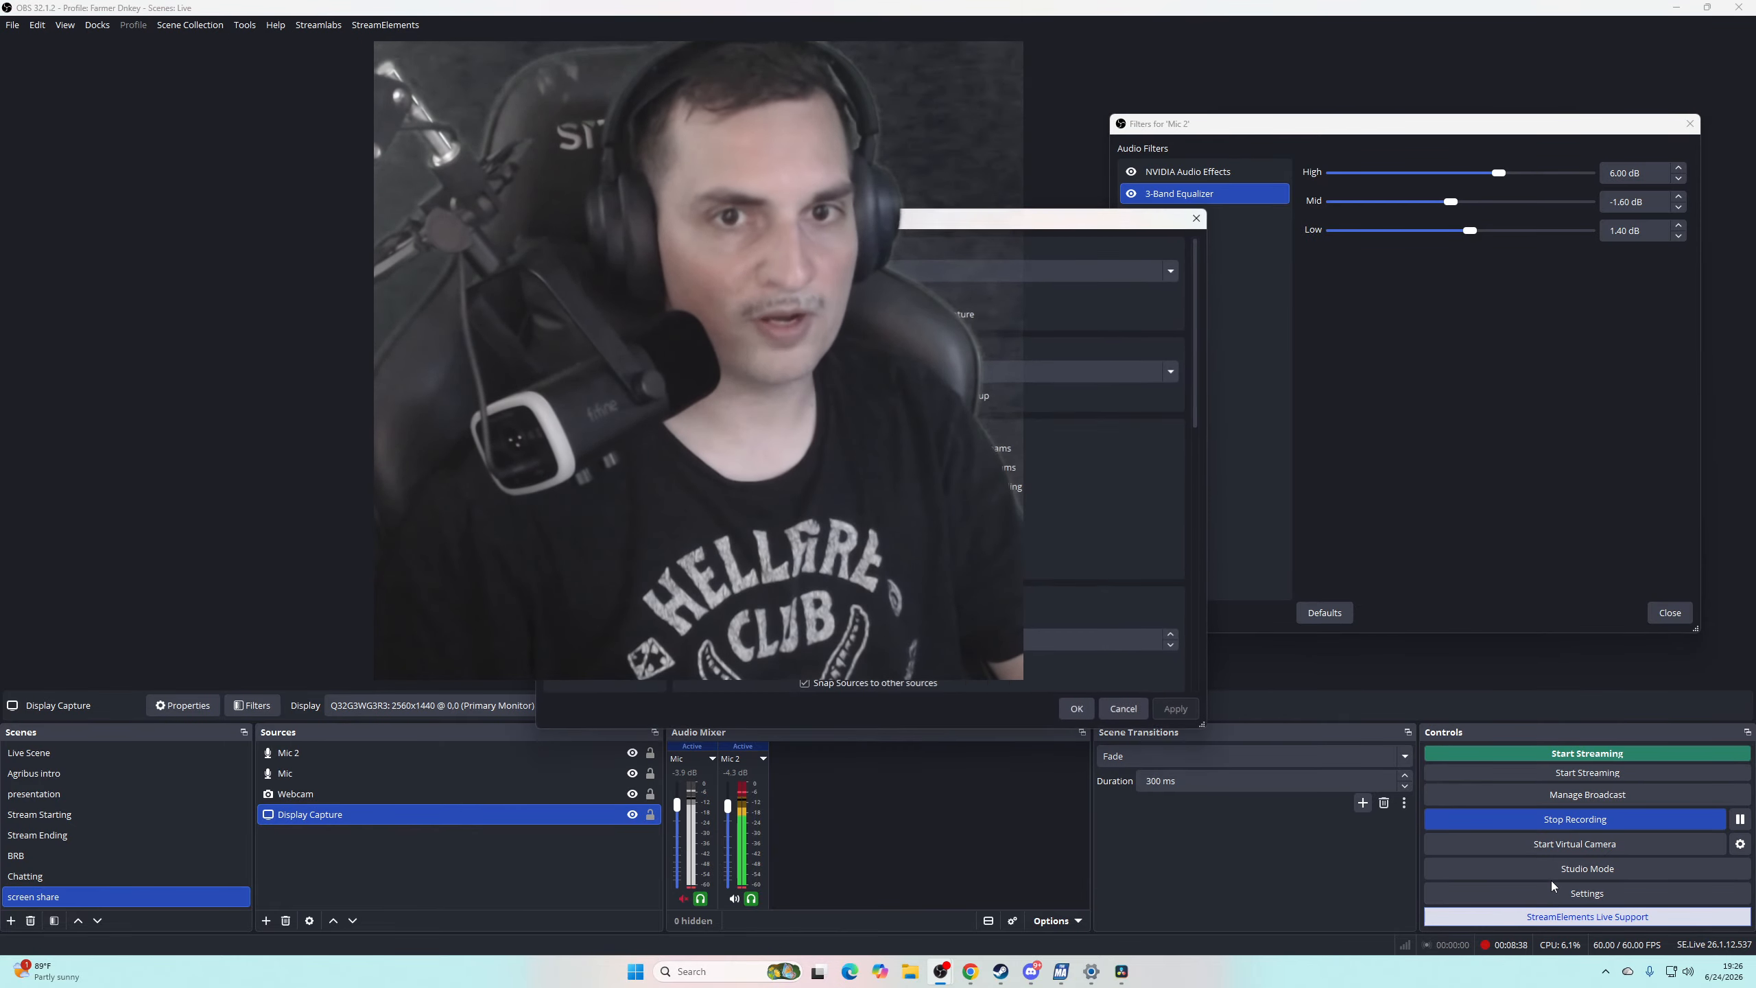
drag(1222, 175, 1368, 154)
click(1092, 284)
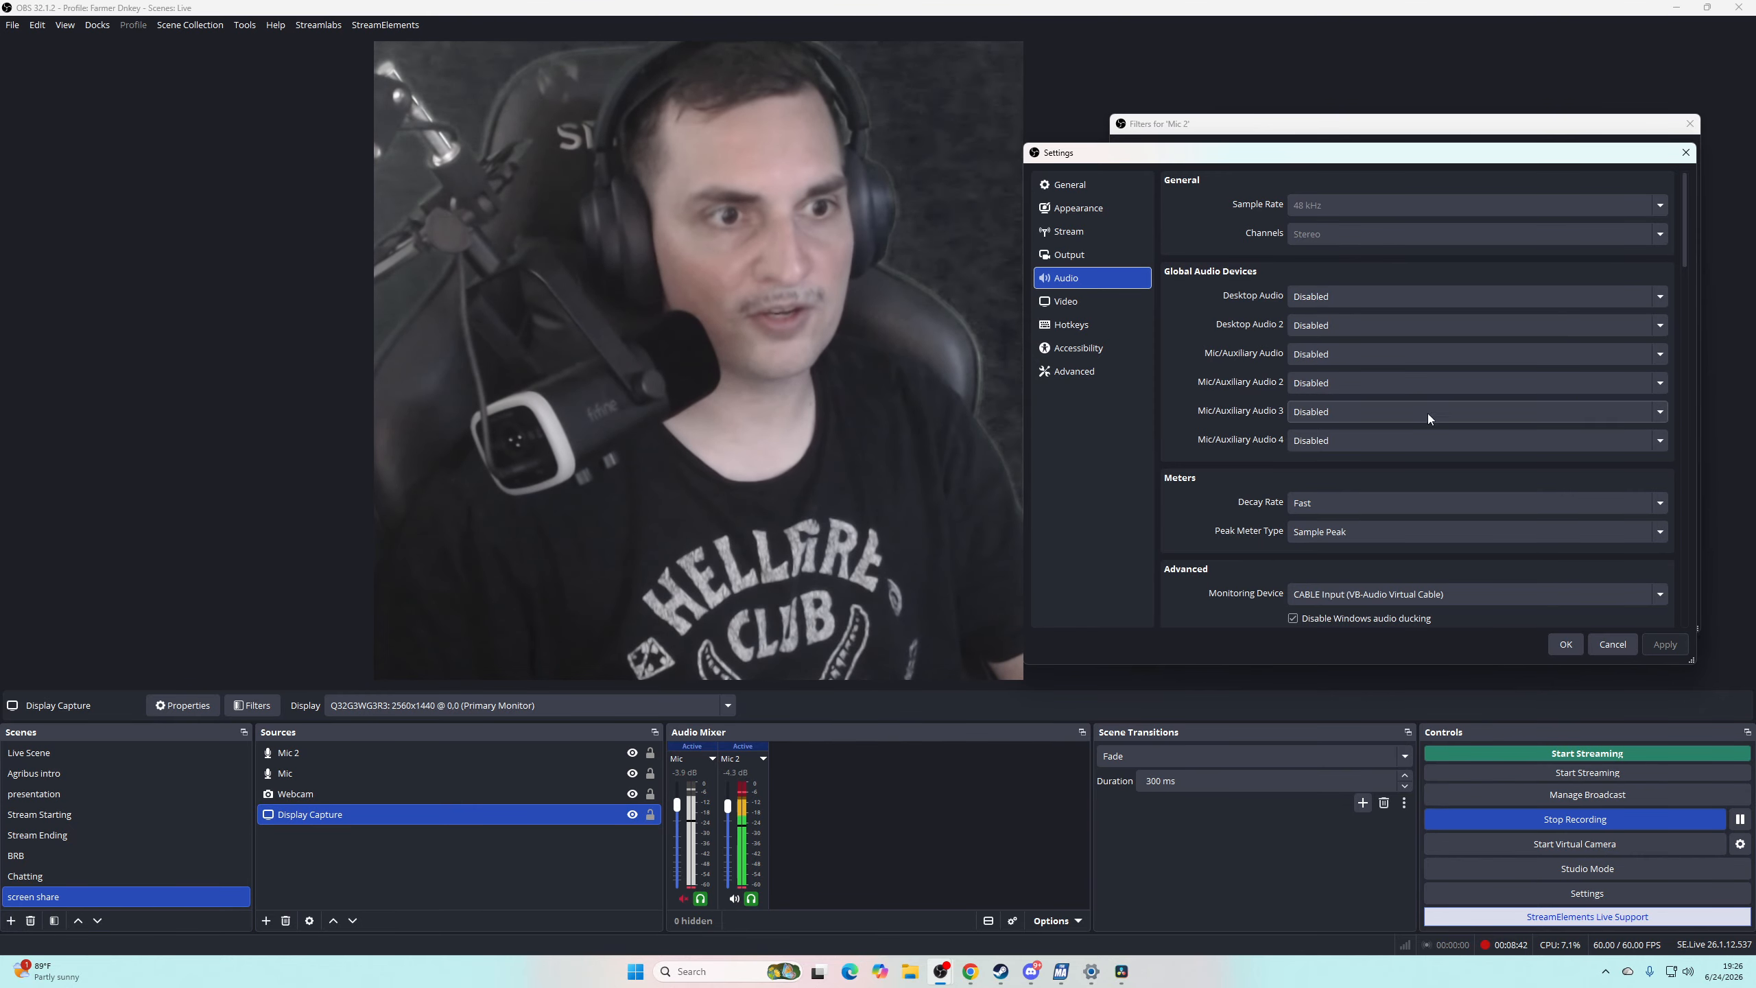
click(1426, 593)
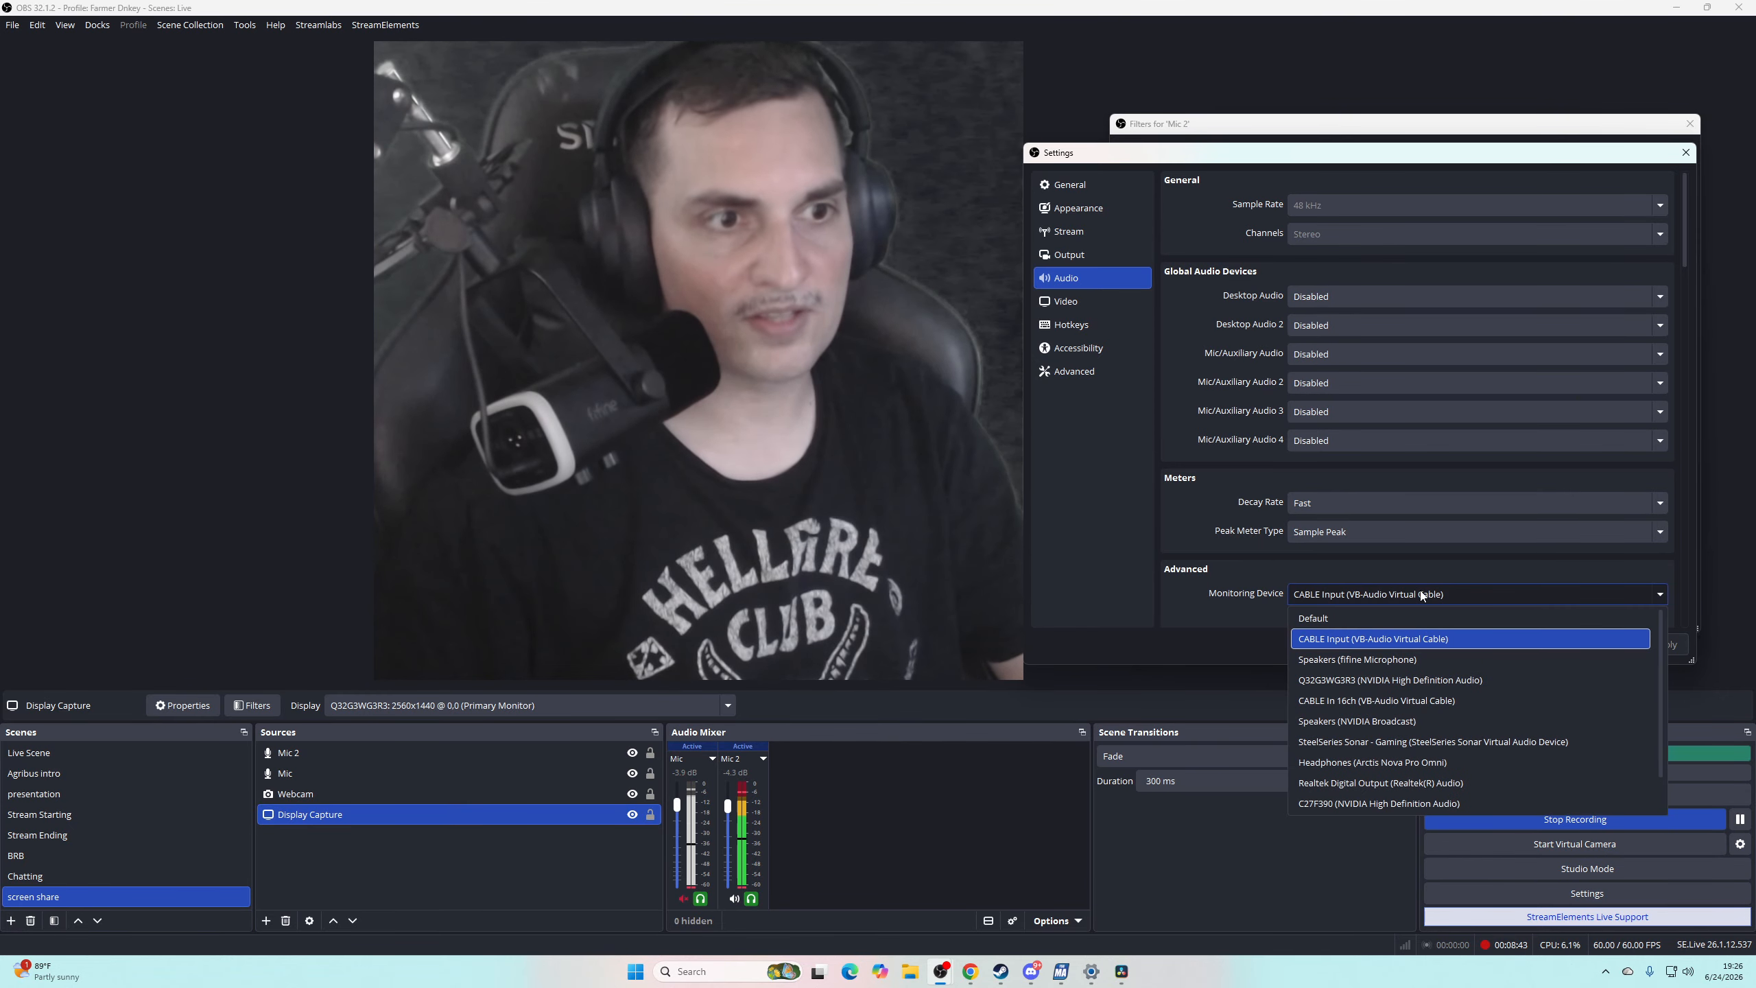
click(1400, 763)
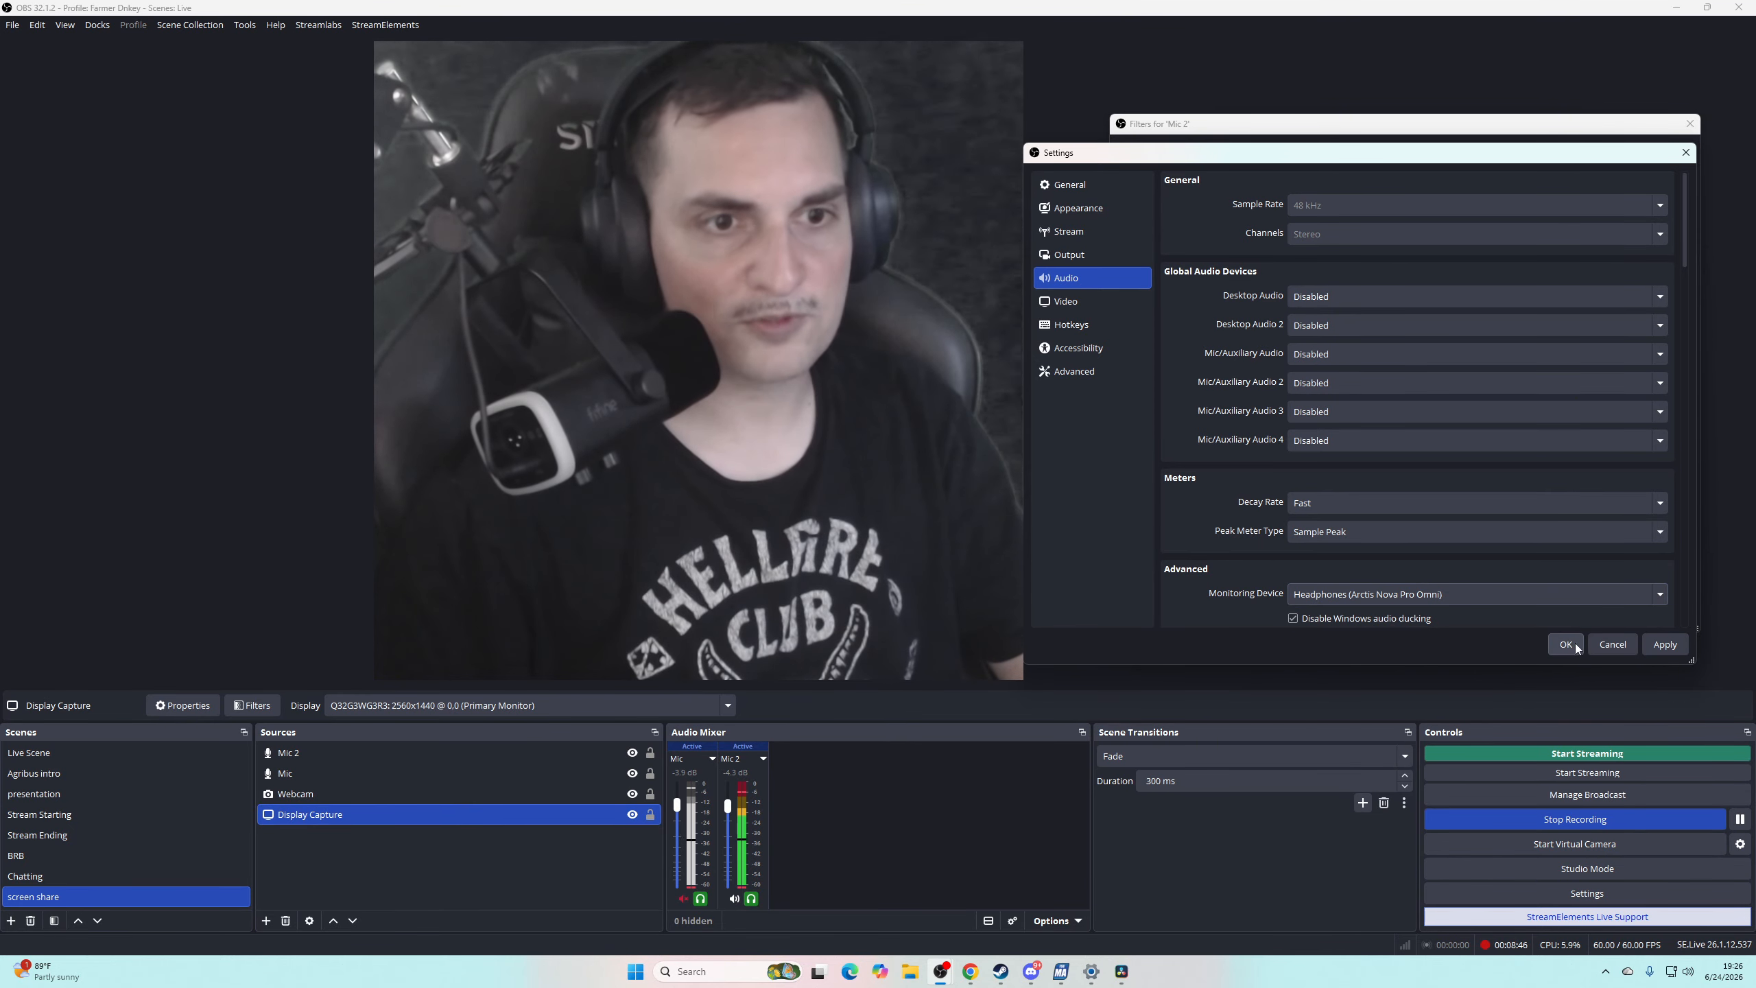
click(1664, 644)
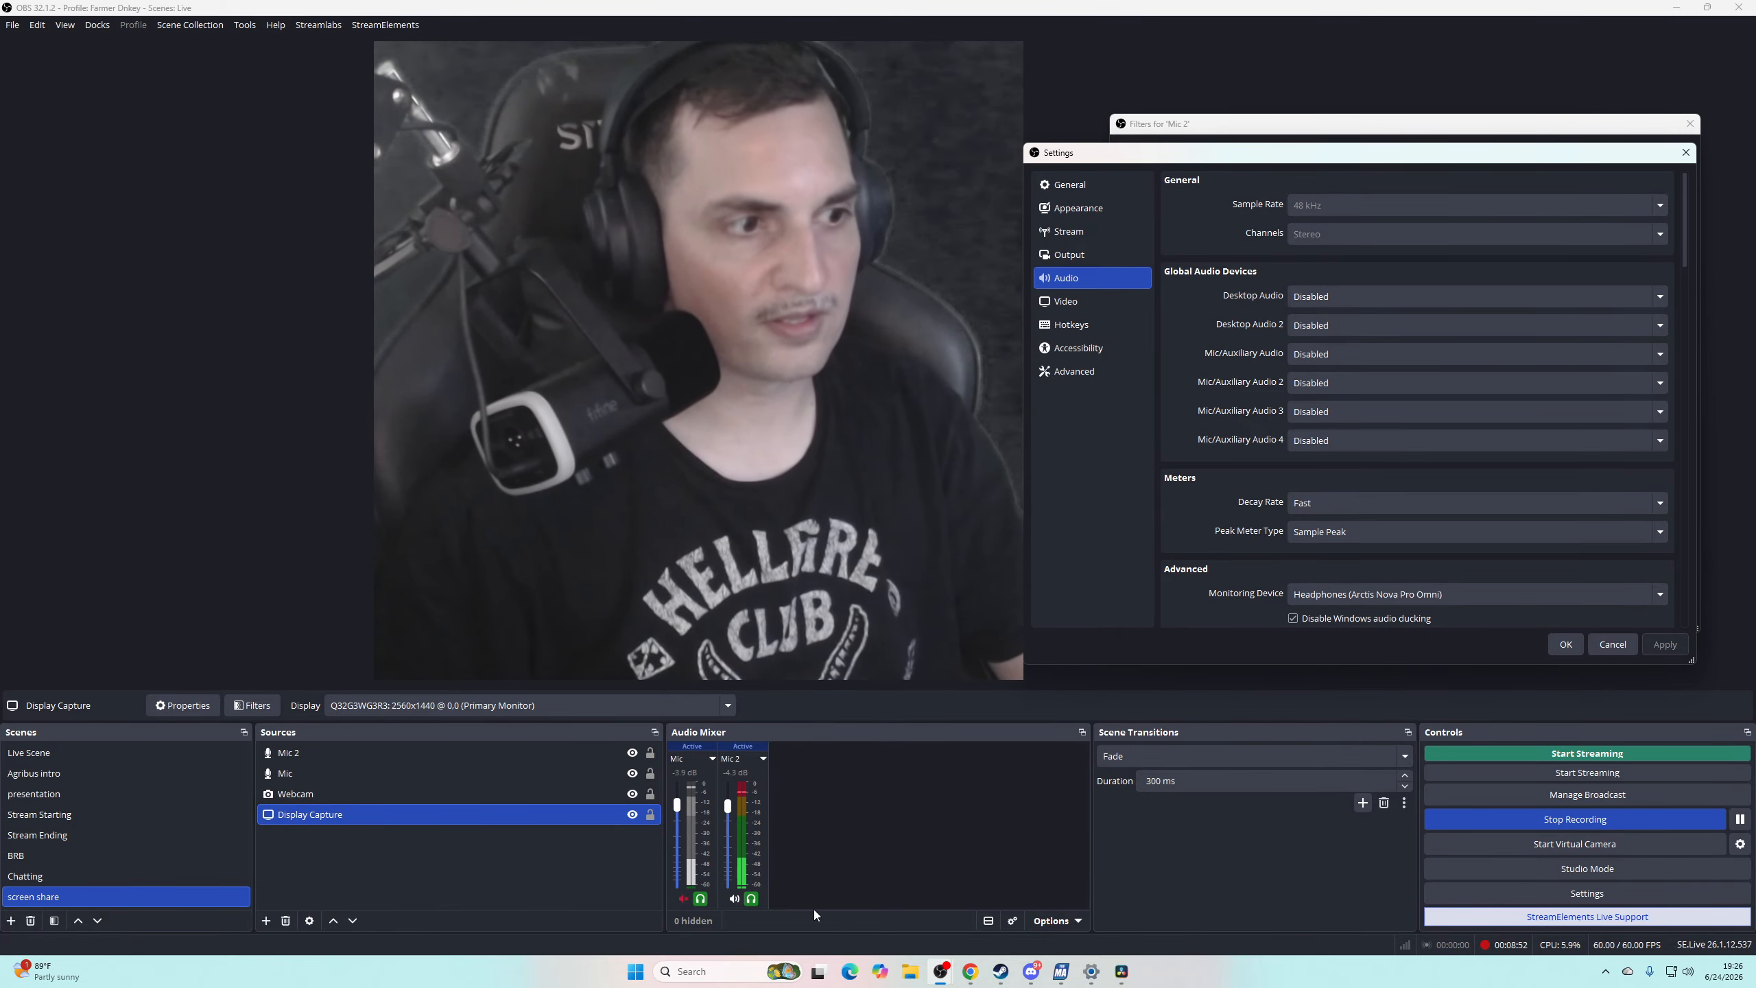
click(1564, 644)
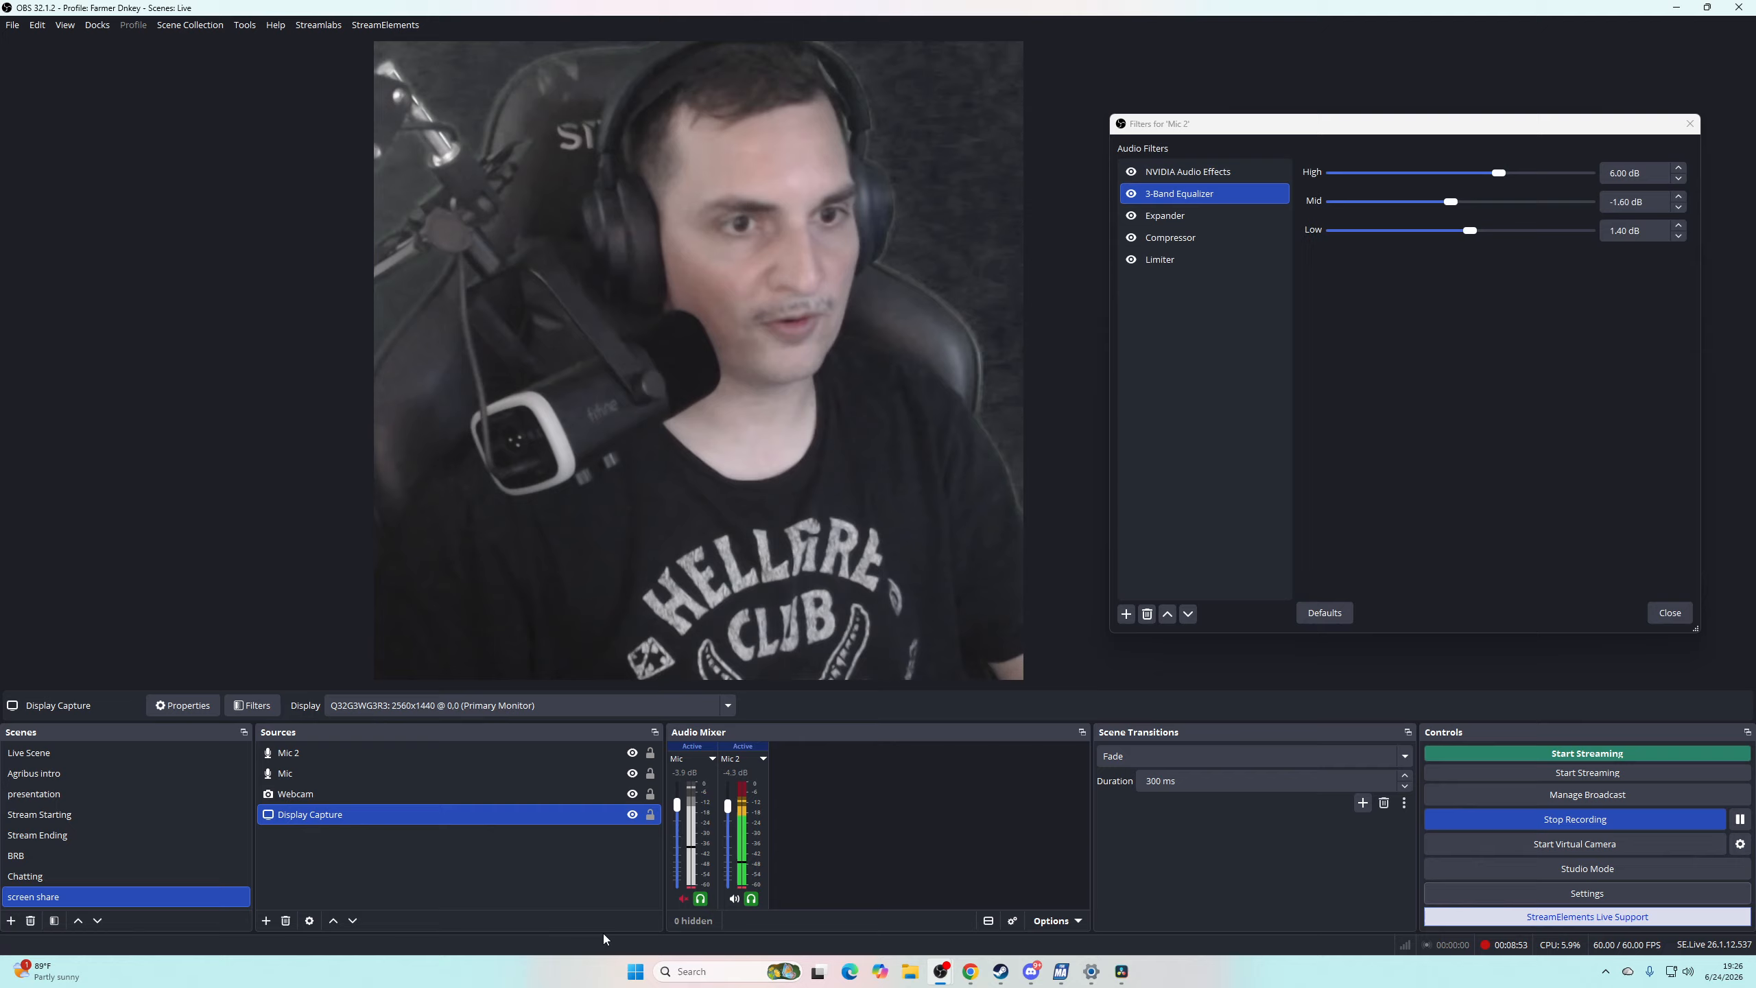
click(701, 897)
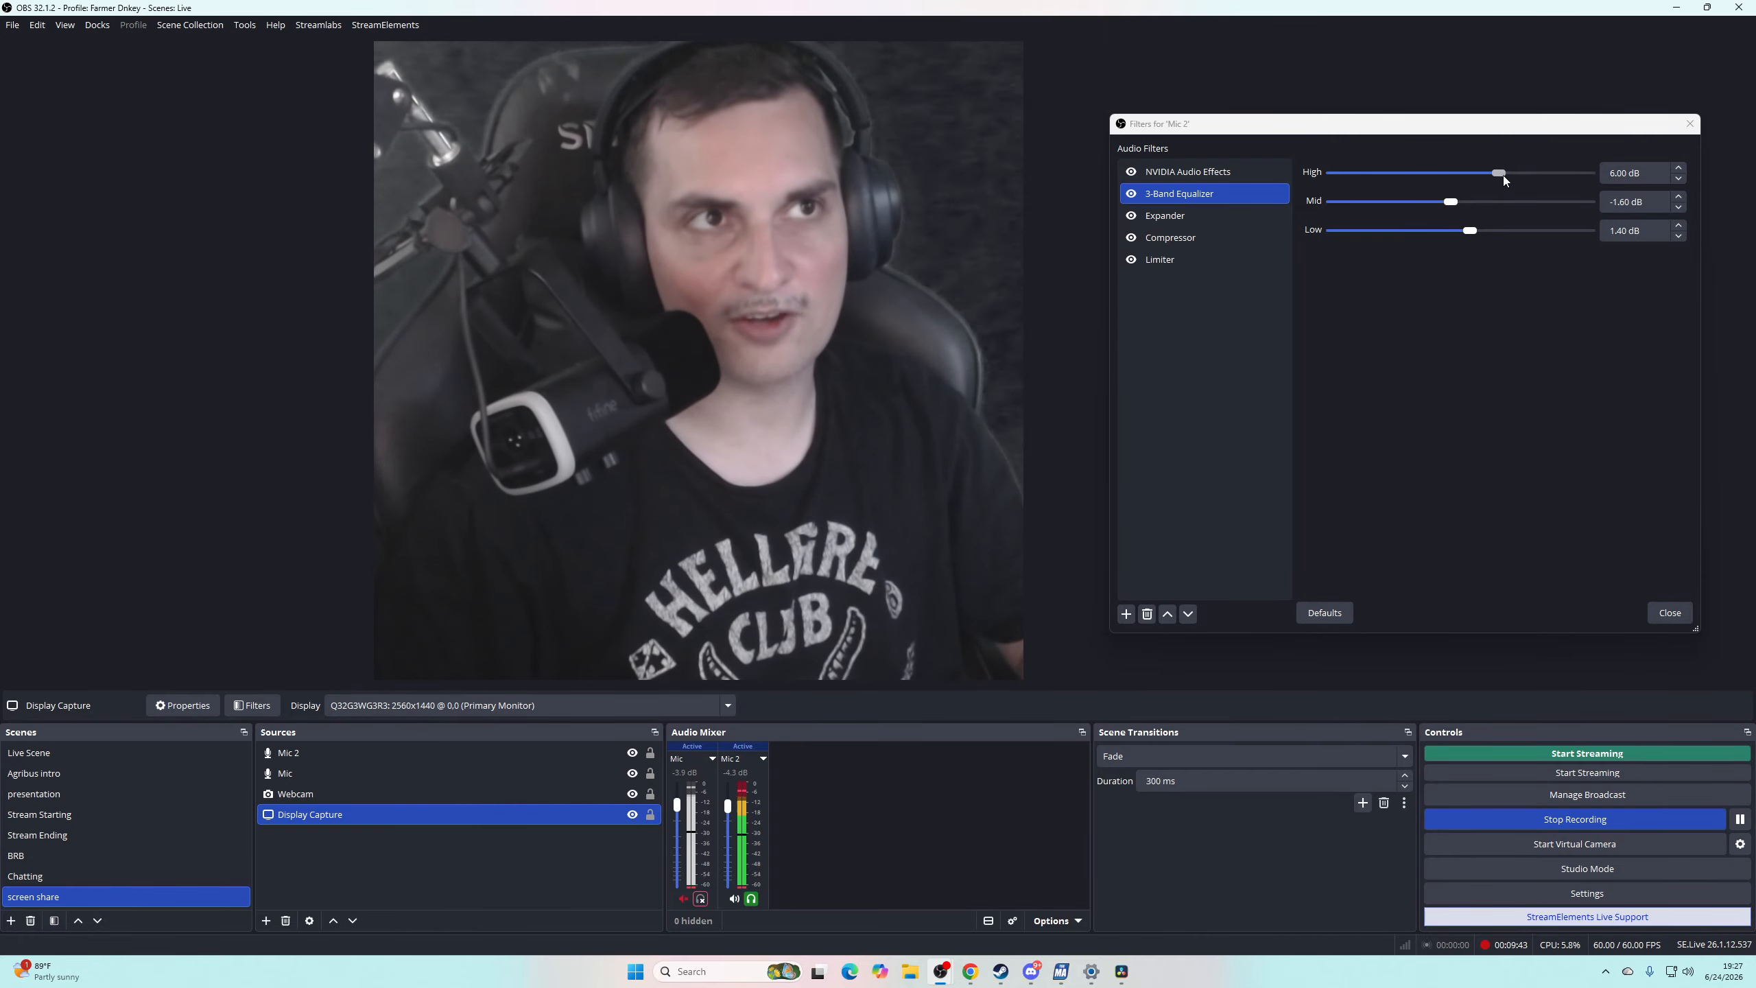
- Set the High band of the 3-Band Equalizer on Mic 2 to 4.60 dB
scroll(1502, 176, up, 1)
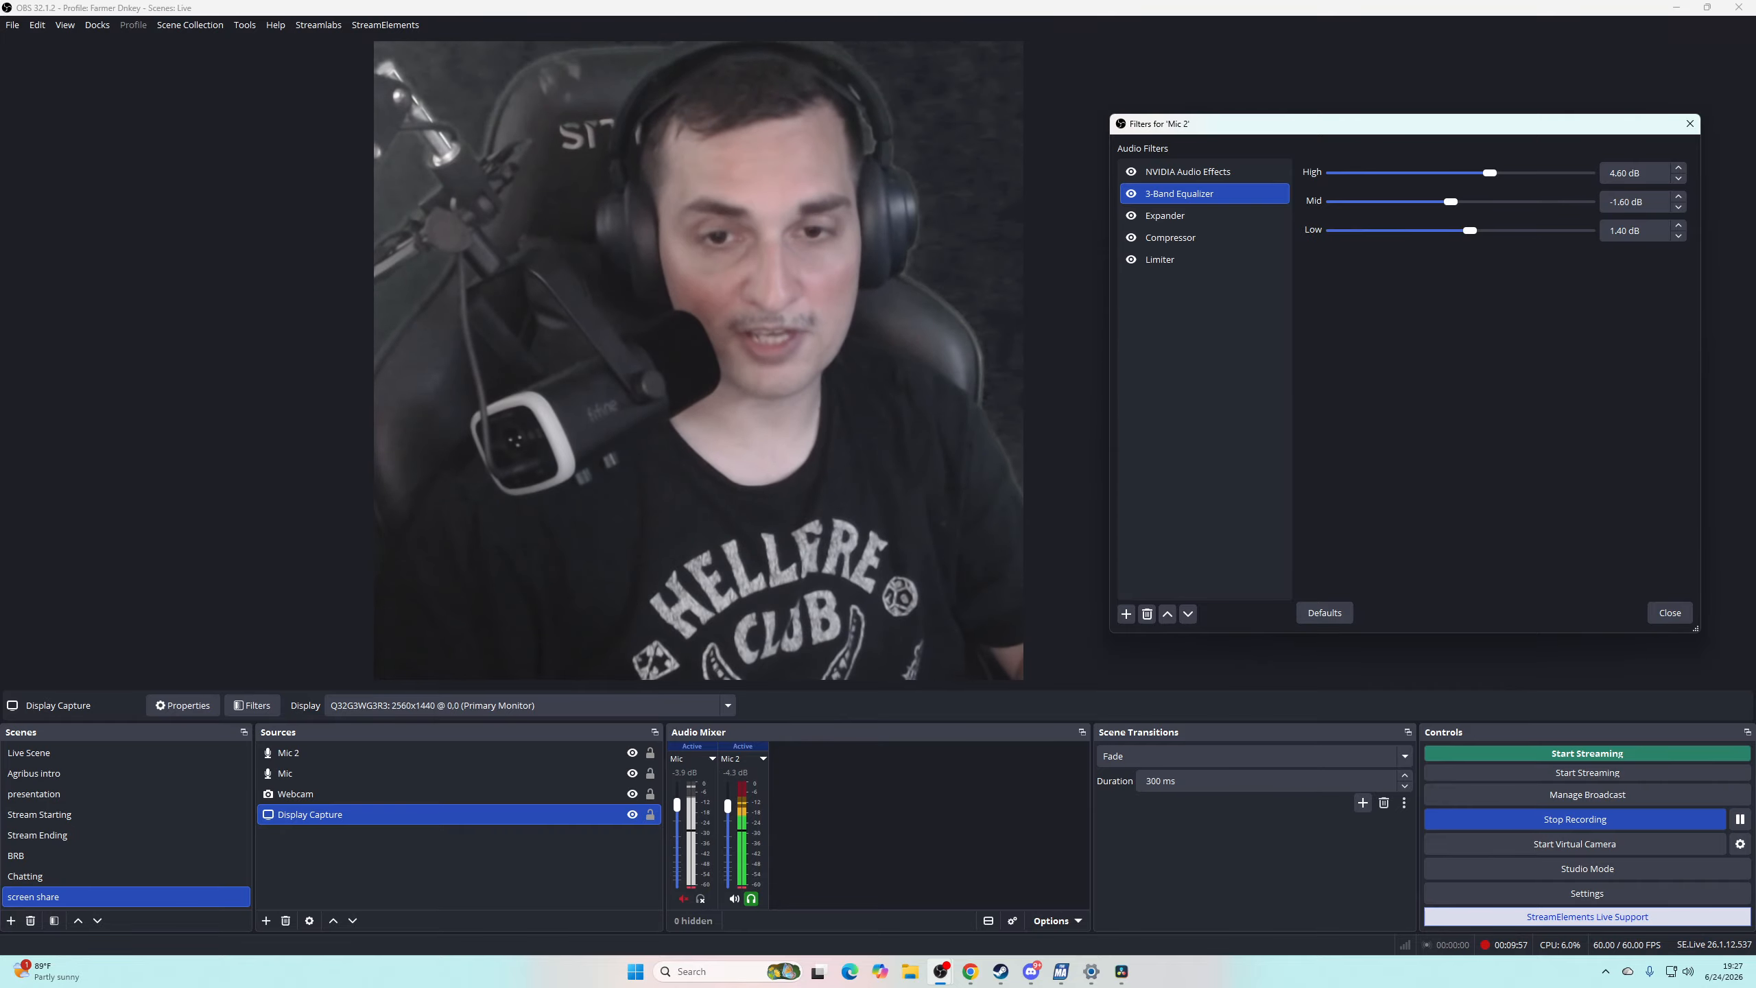
- Set the Expander filter's threshold to -33.00 dB and its output gain to 5.80 dB
click(1175, 218)
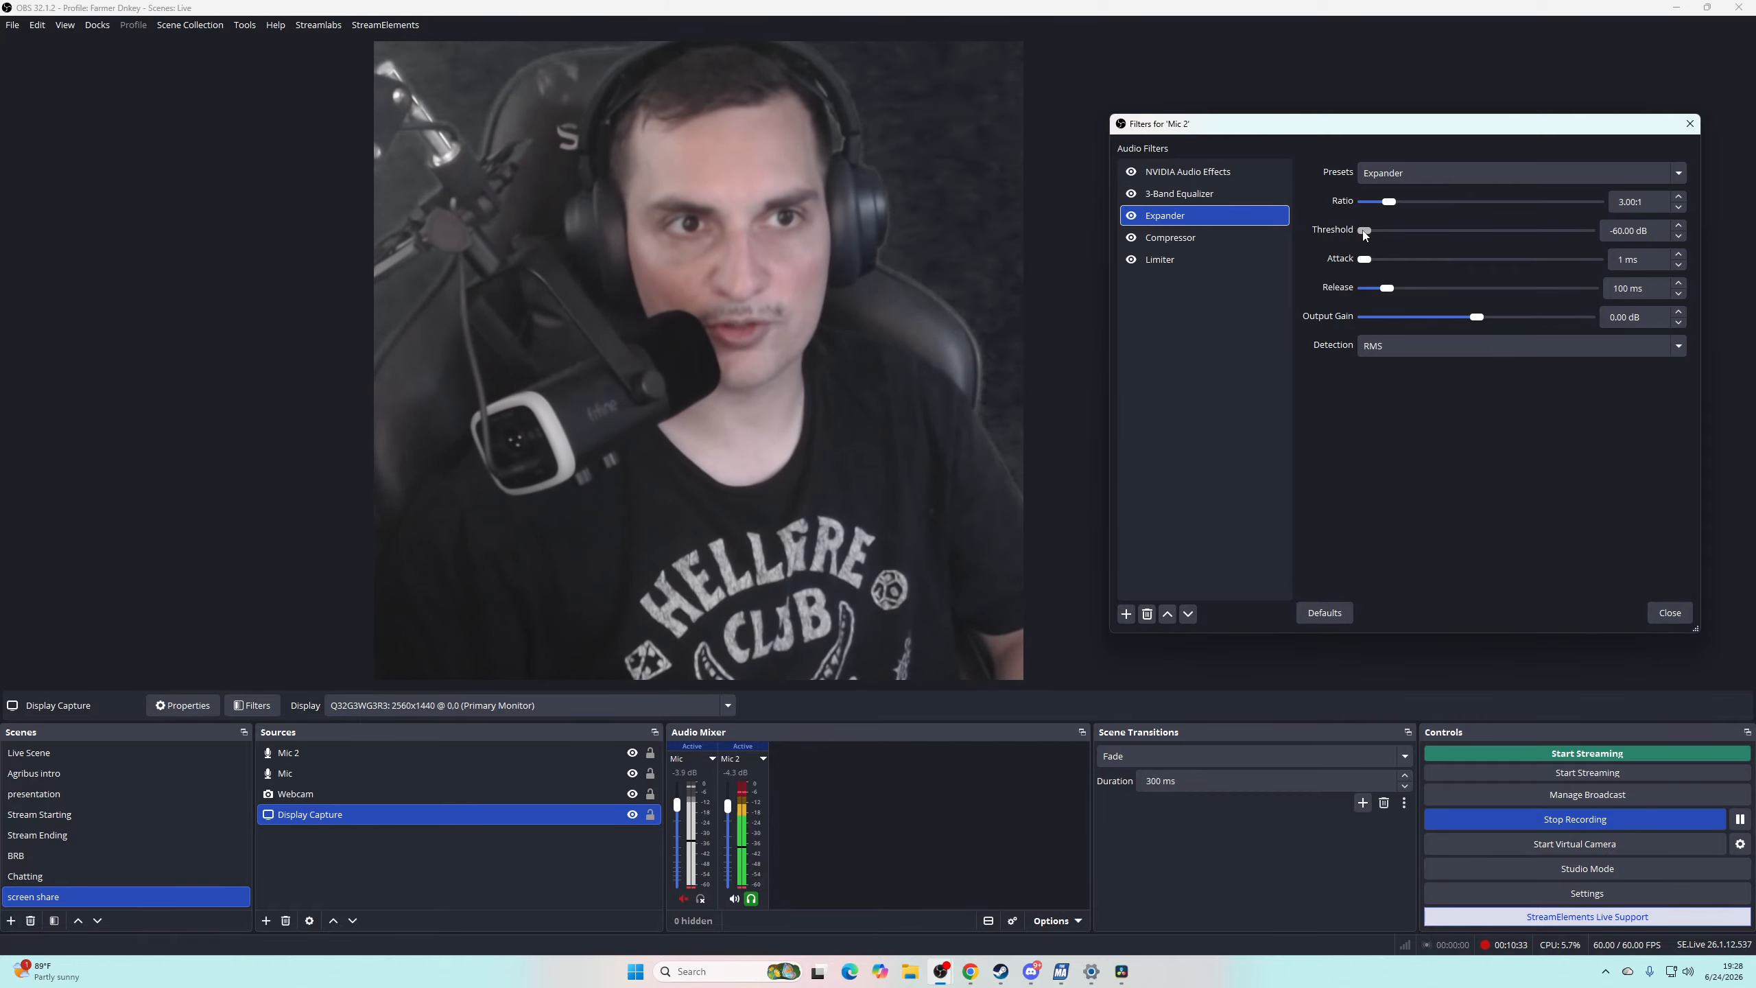
drag(1364, 235, 1472, 236)
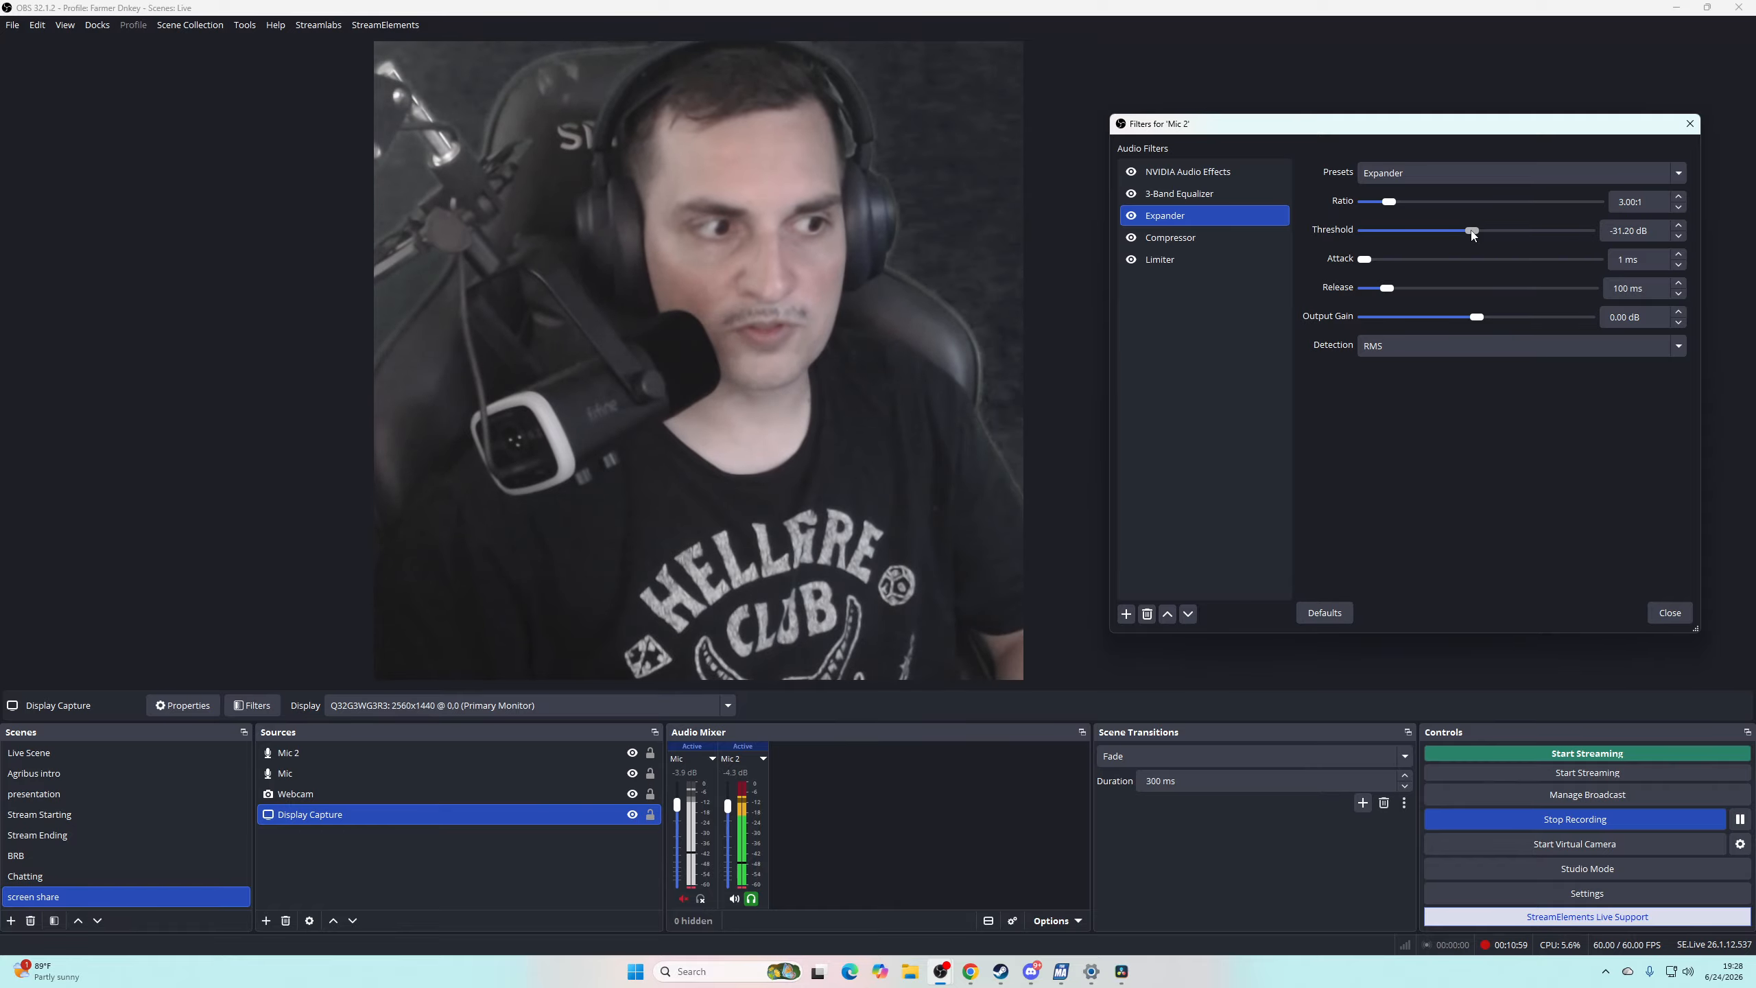
drag(1471, 236, 1466, 238)
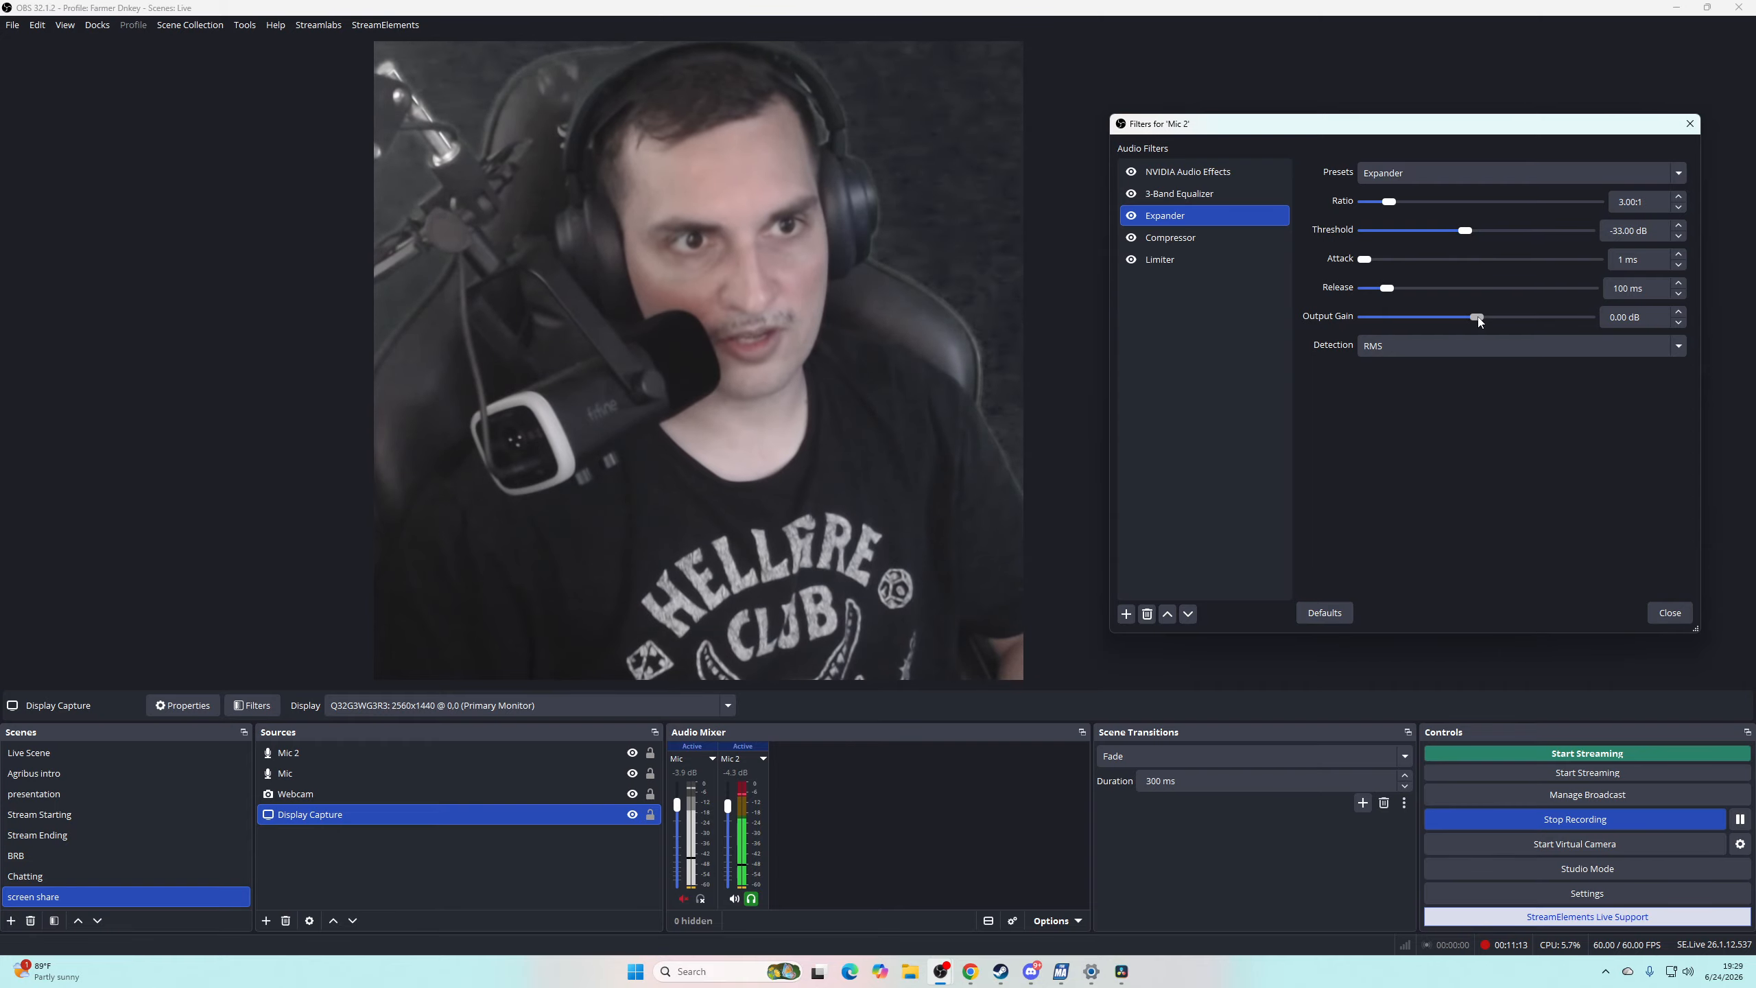
scroll(1478, 321, up, 1)
drag(1478, 321, 1495, 326)
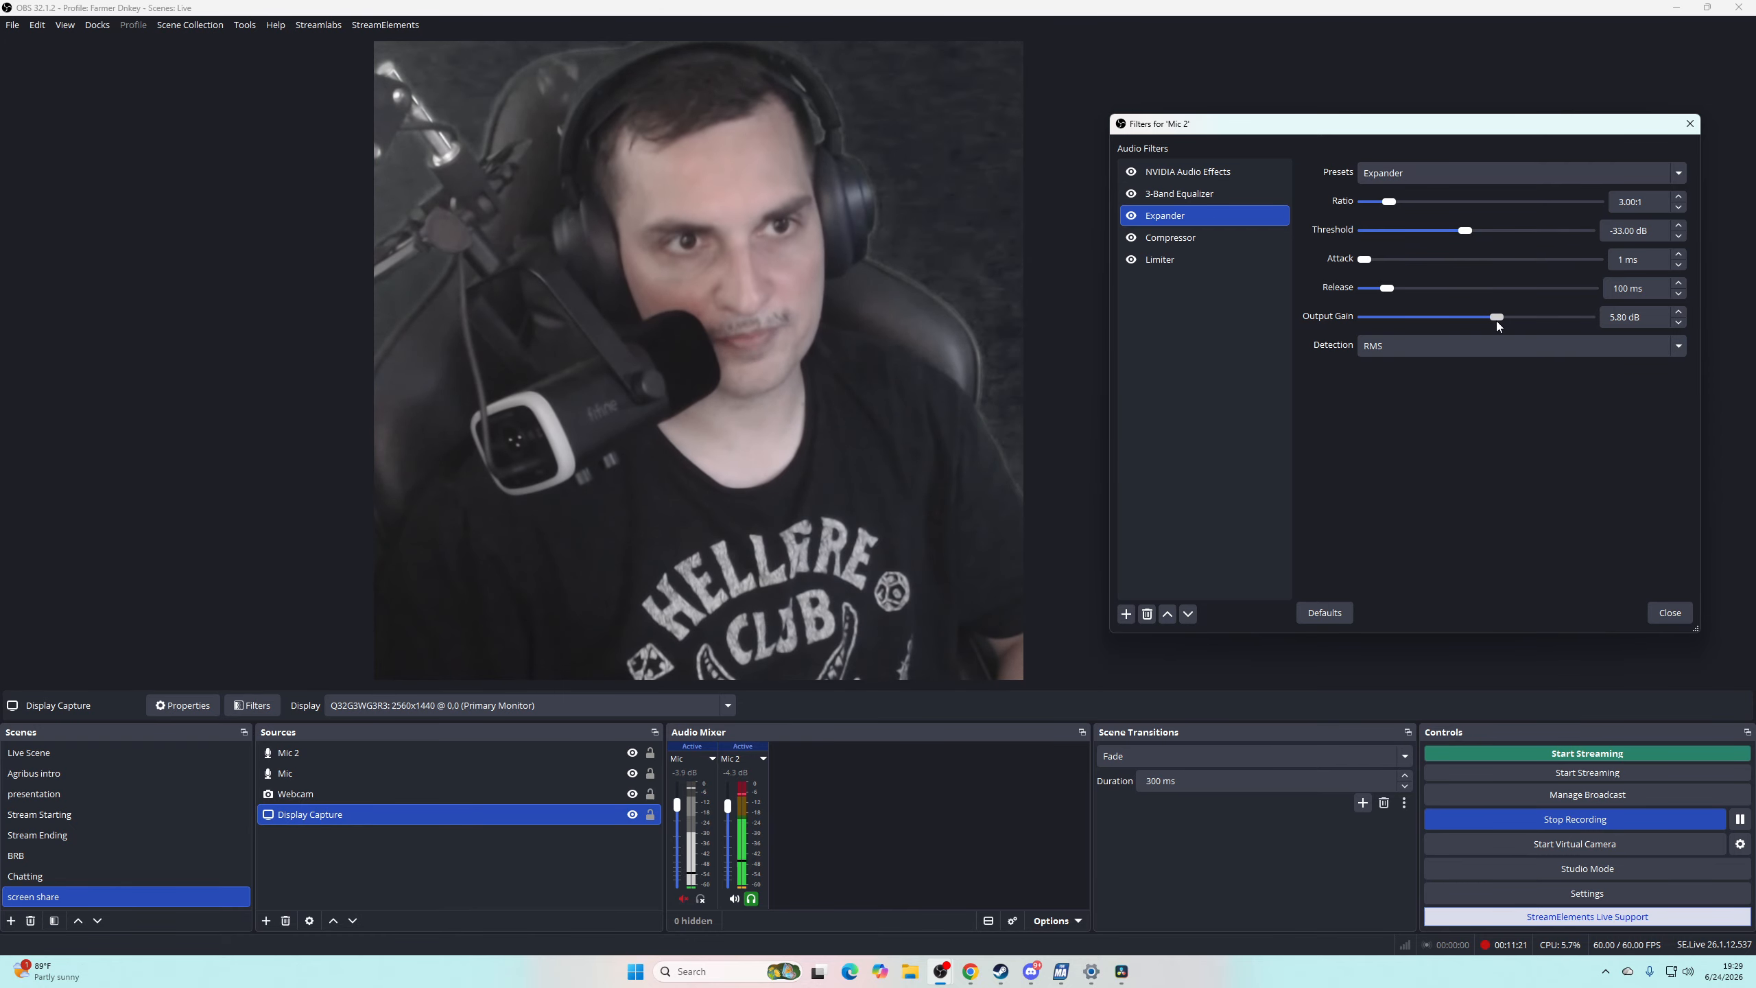
drag(1497, 322, 1497, 322)
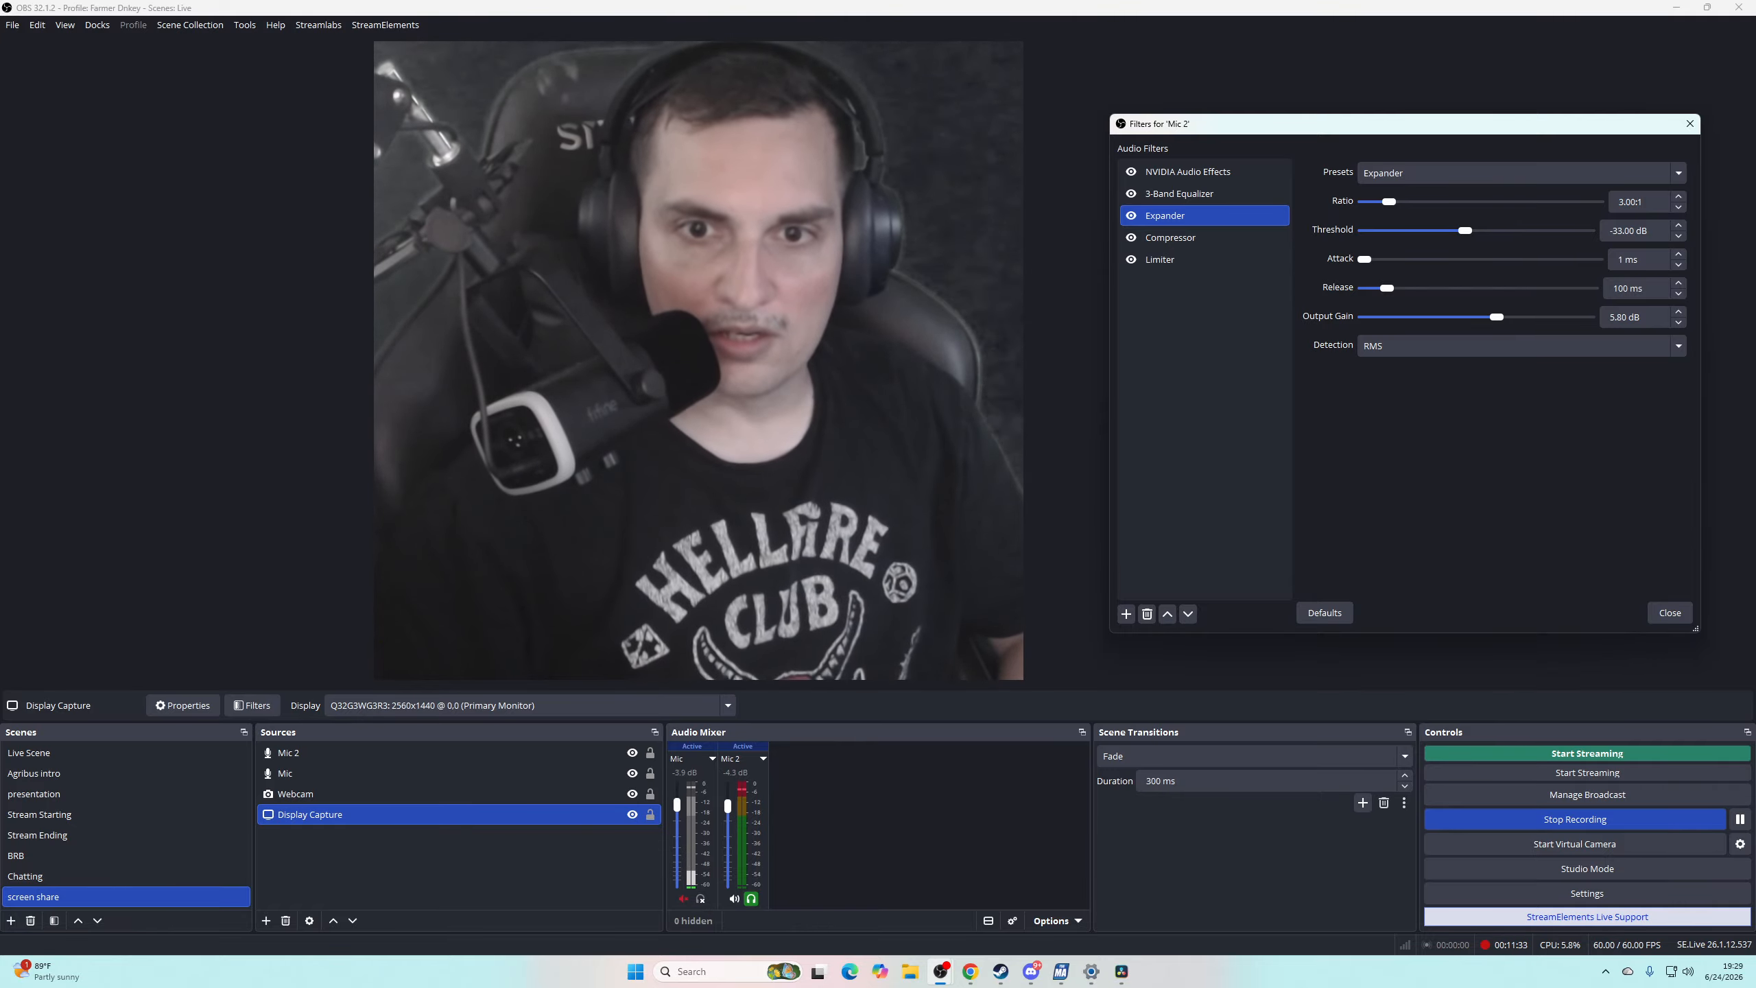
- Set the Compressor filter's threshold to -14.80 dB and its output gain to 0.40 dB
click(1207, 239)
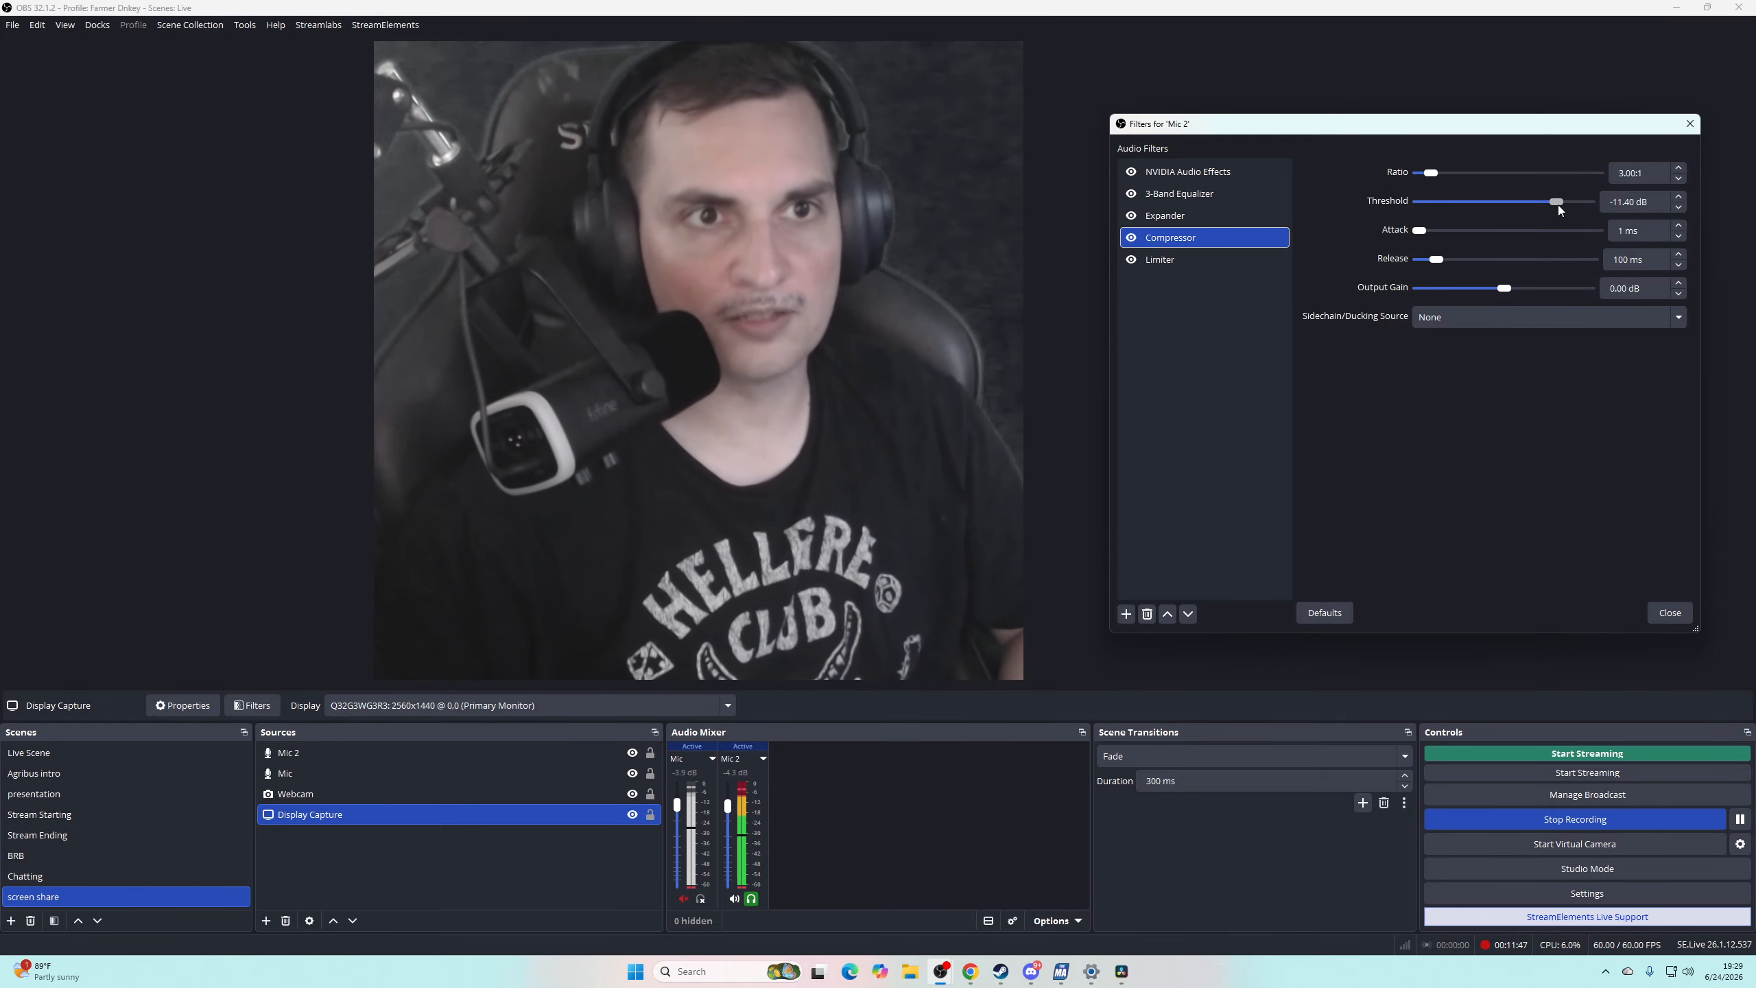
drag(1558, 204, 1625, 209)
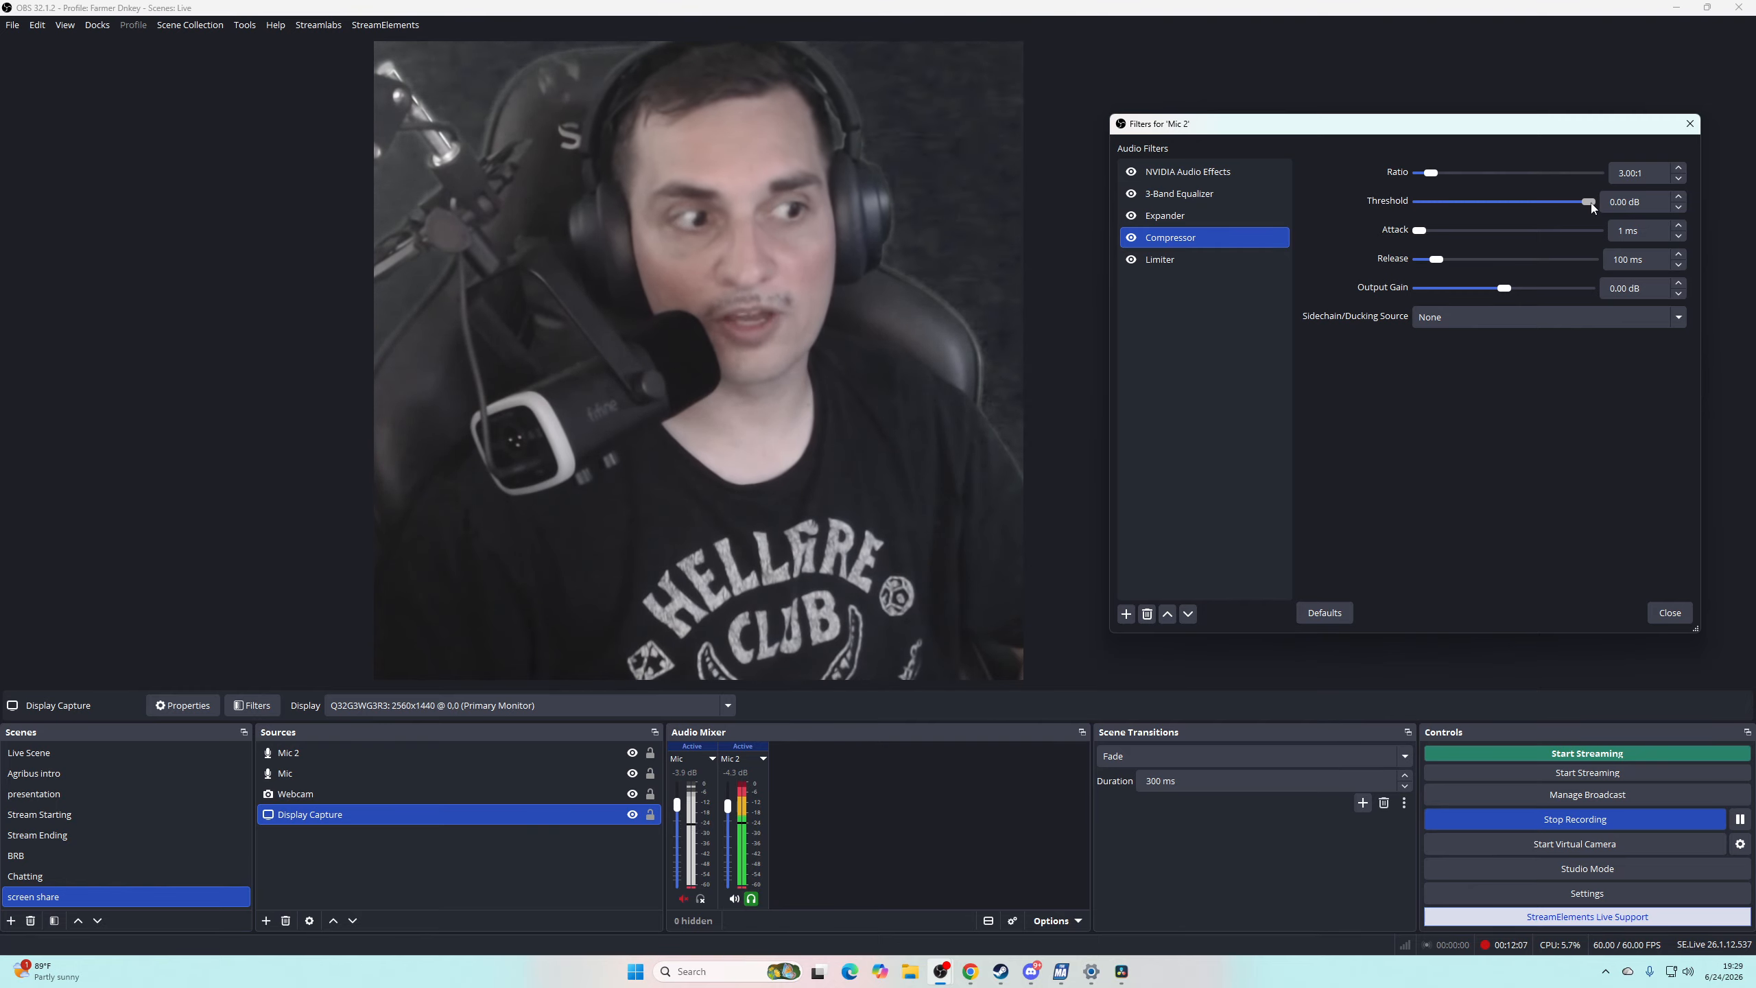
drag(1591, 208, 1589, 208)
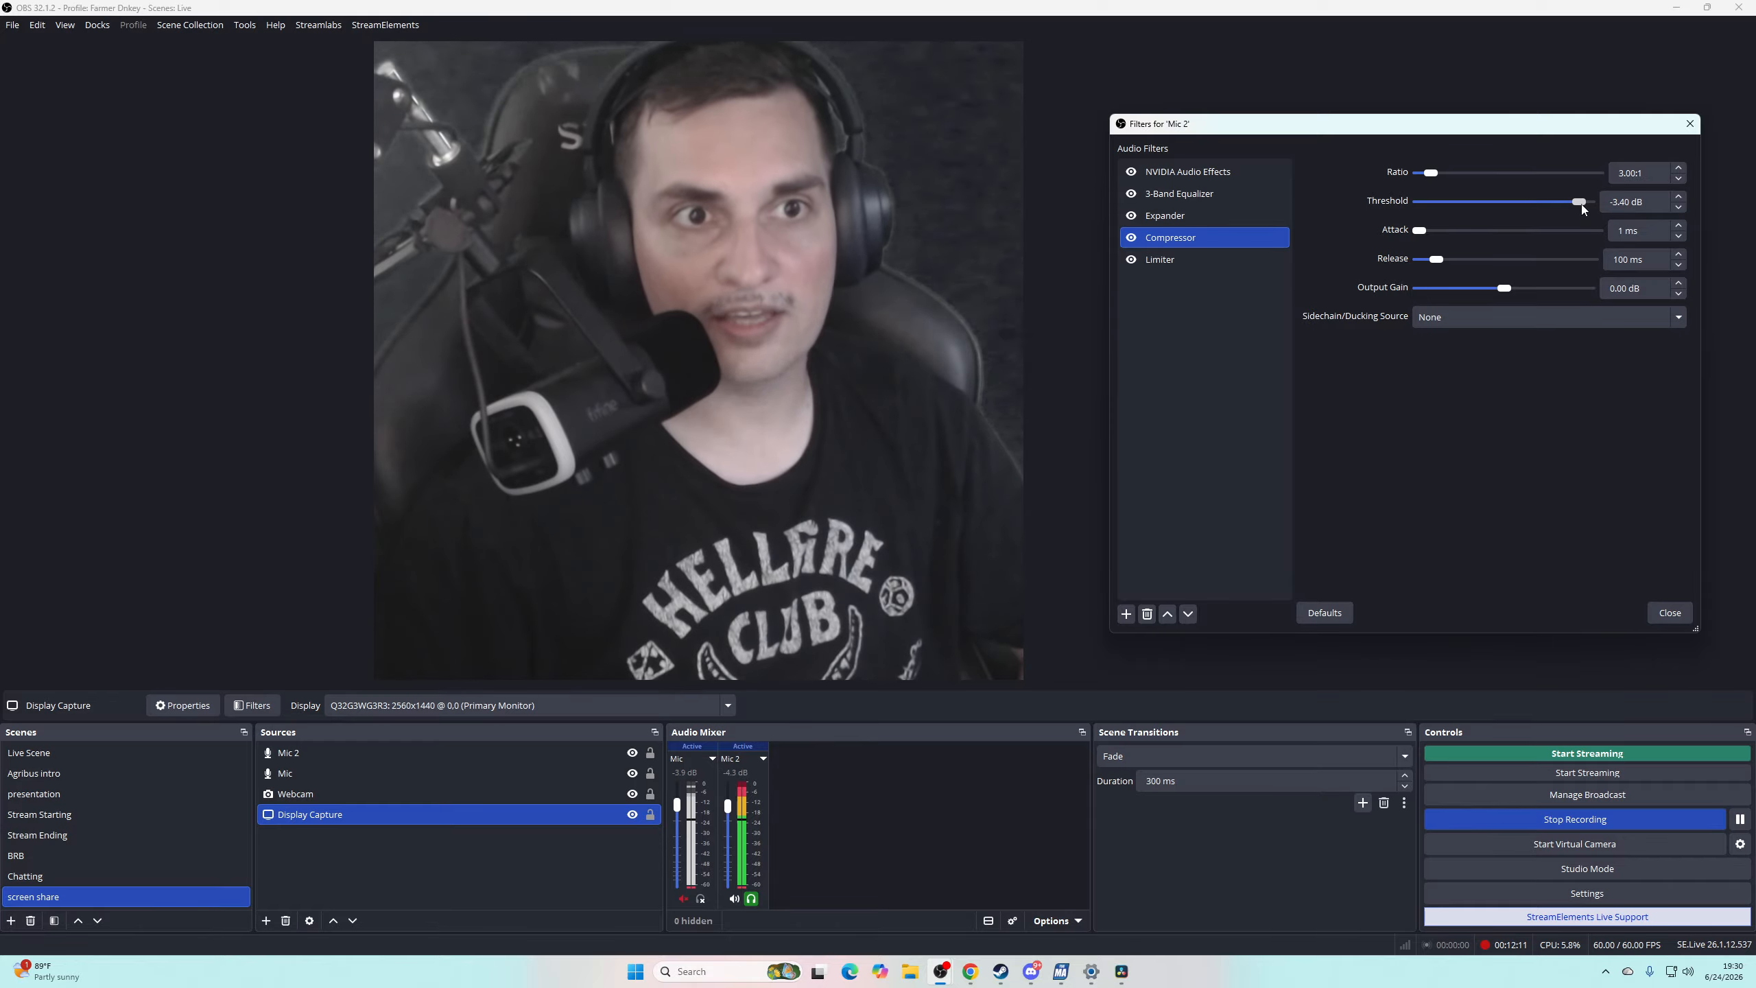
drag(1580, 203, 1578, 203)
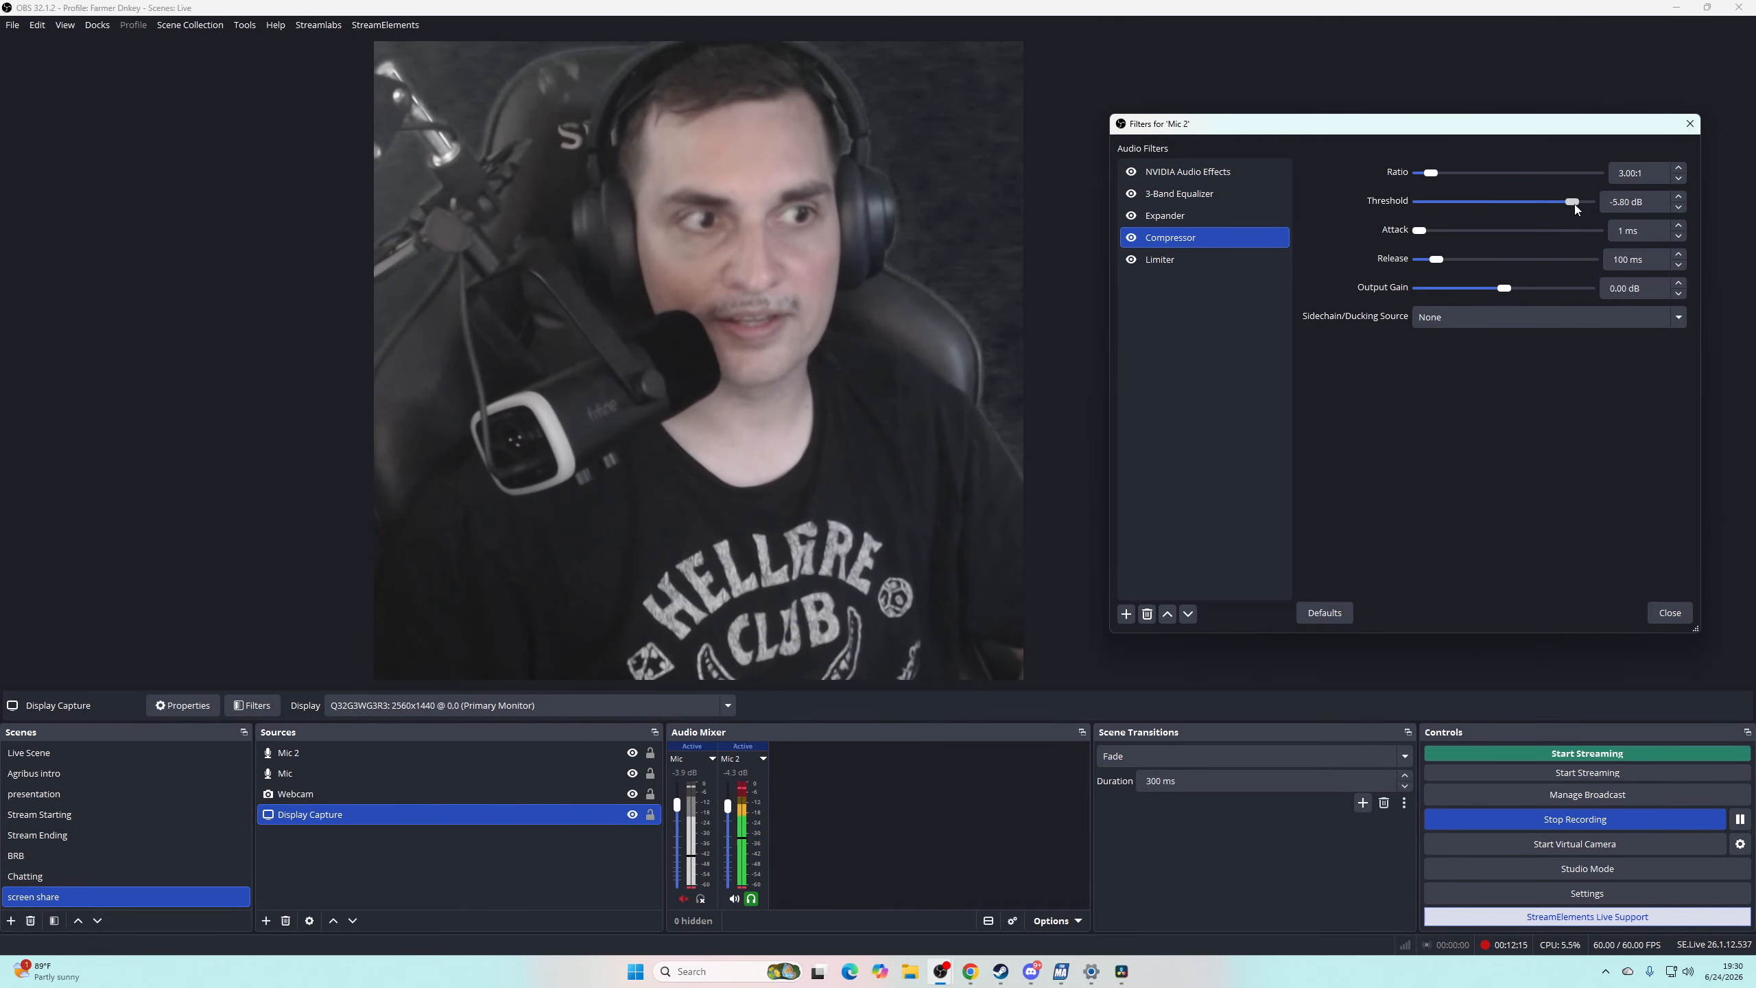
drag(1565, 203, 1549, 208)
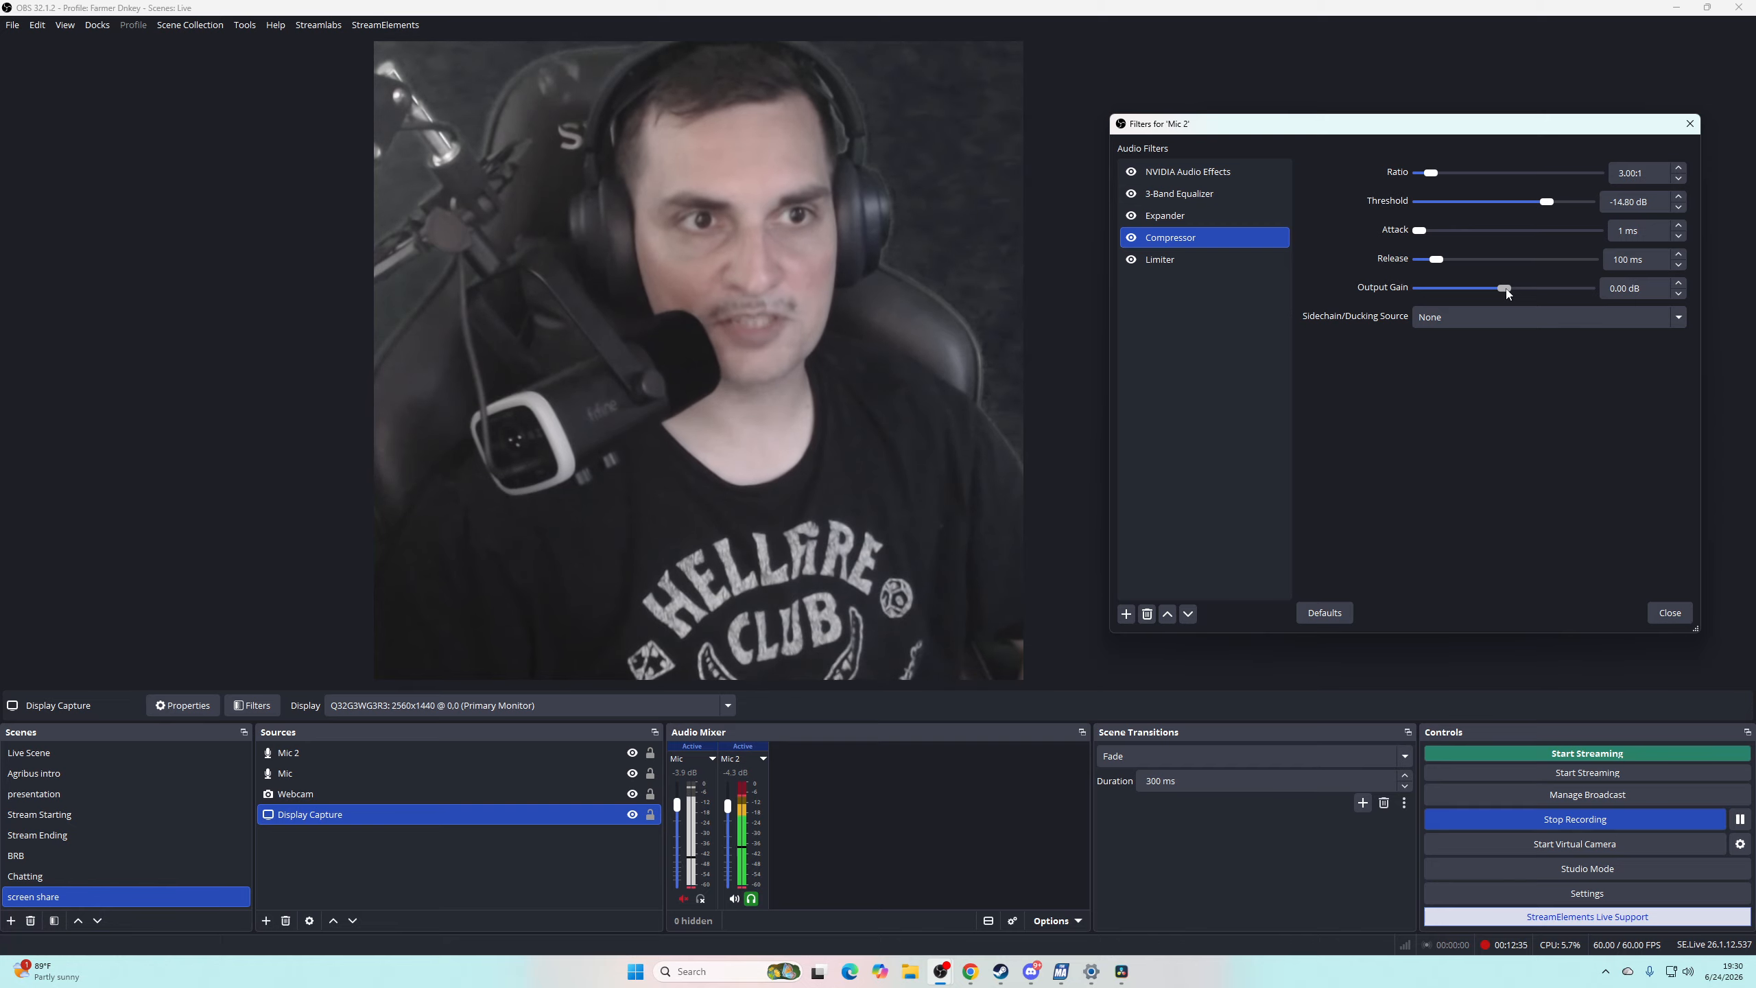
drag(1507, 294, 1506, 294)
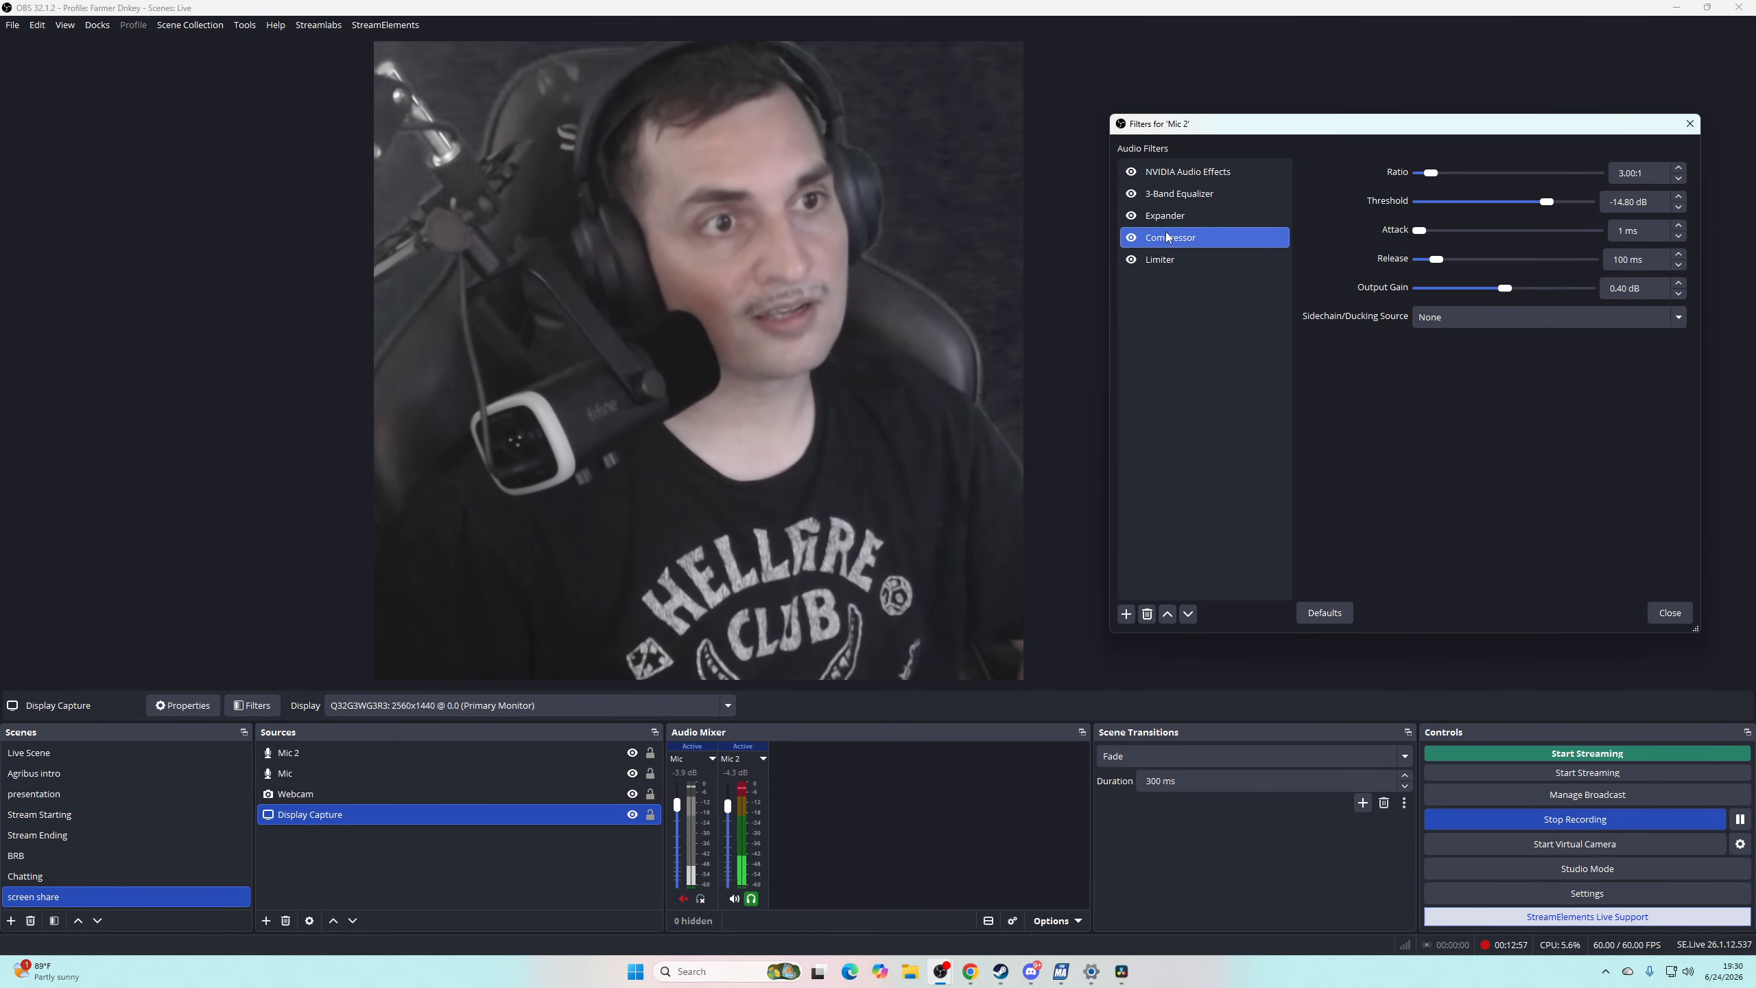
- Set the Limiter filter's threshold to -0.10 dB and close the Mic 2 filters
click(1175, 259)
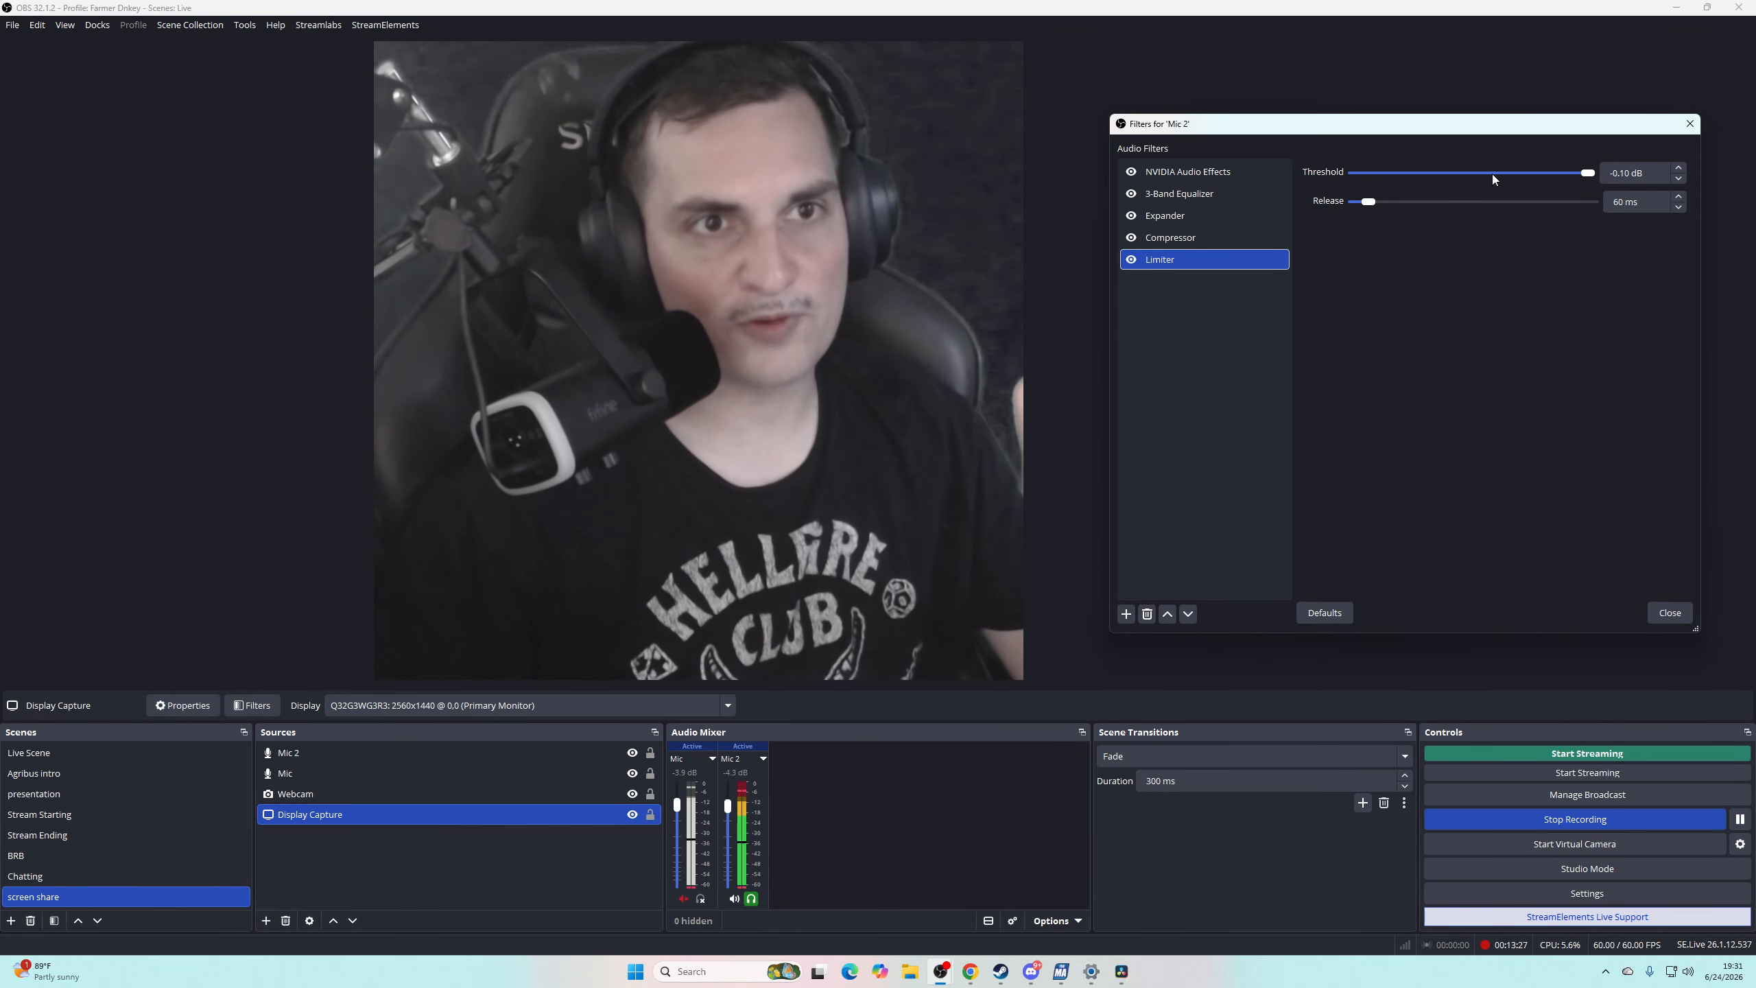
drag(1586, 176, 1615, 173)
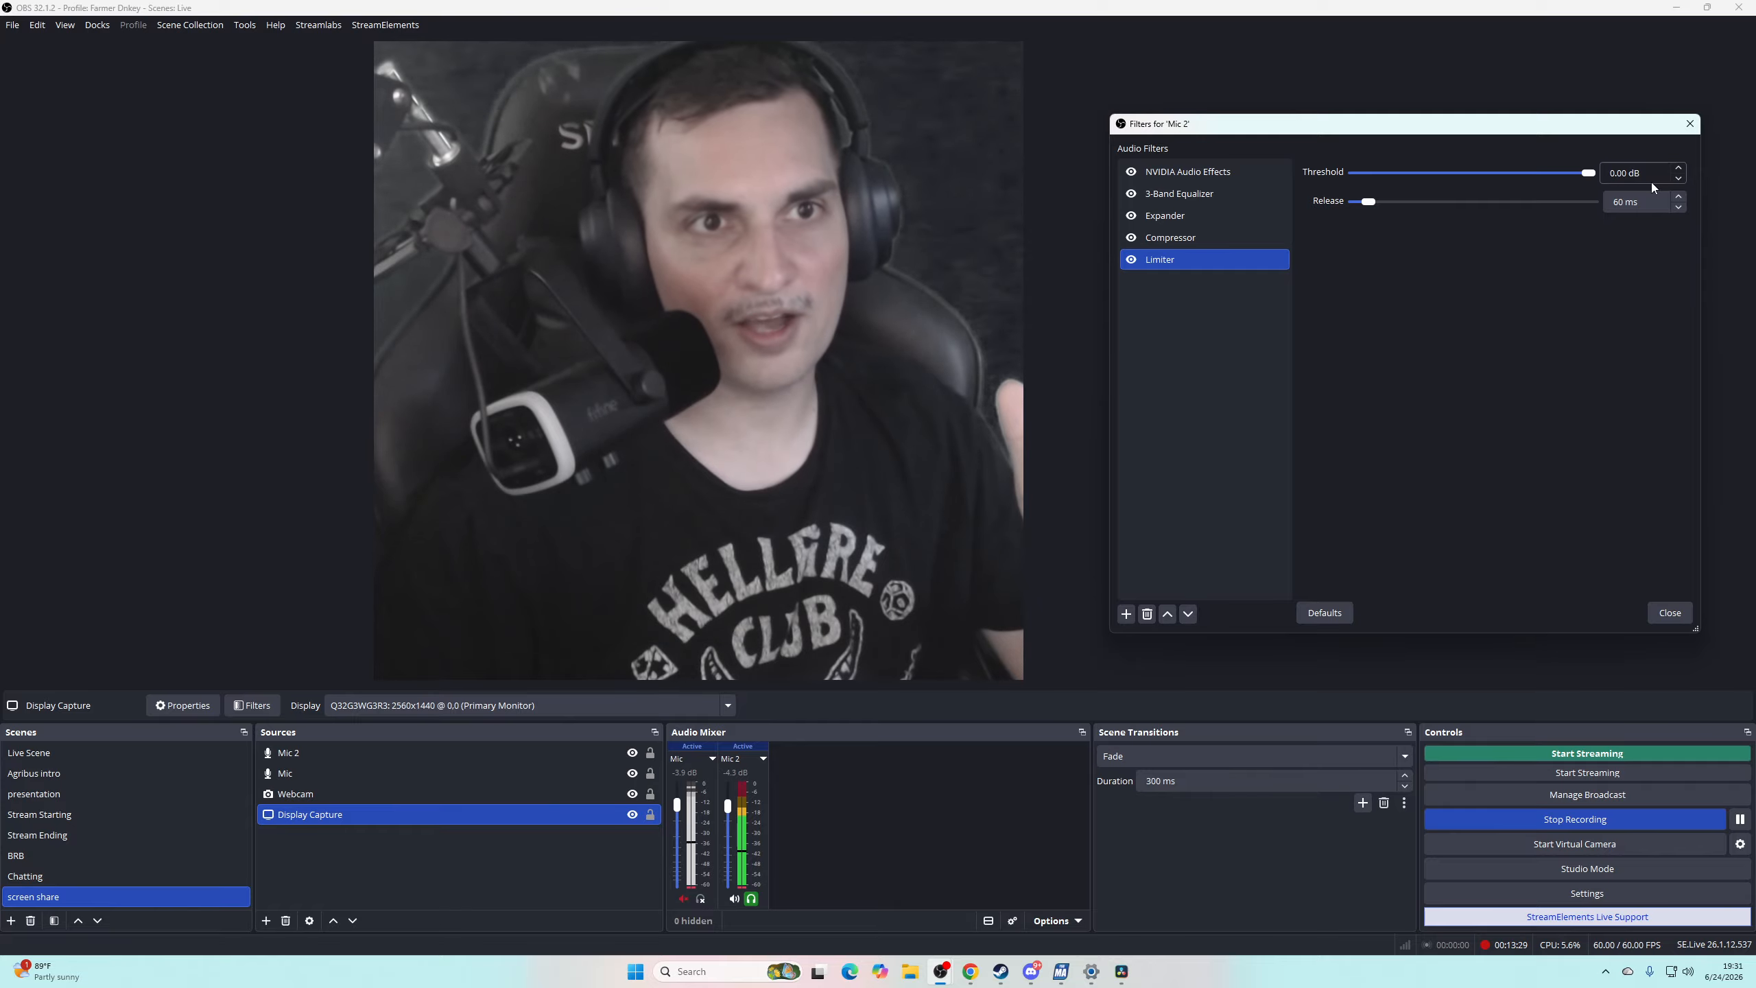
click(1679, 179)
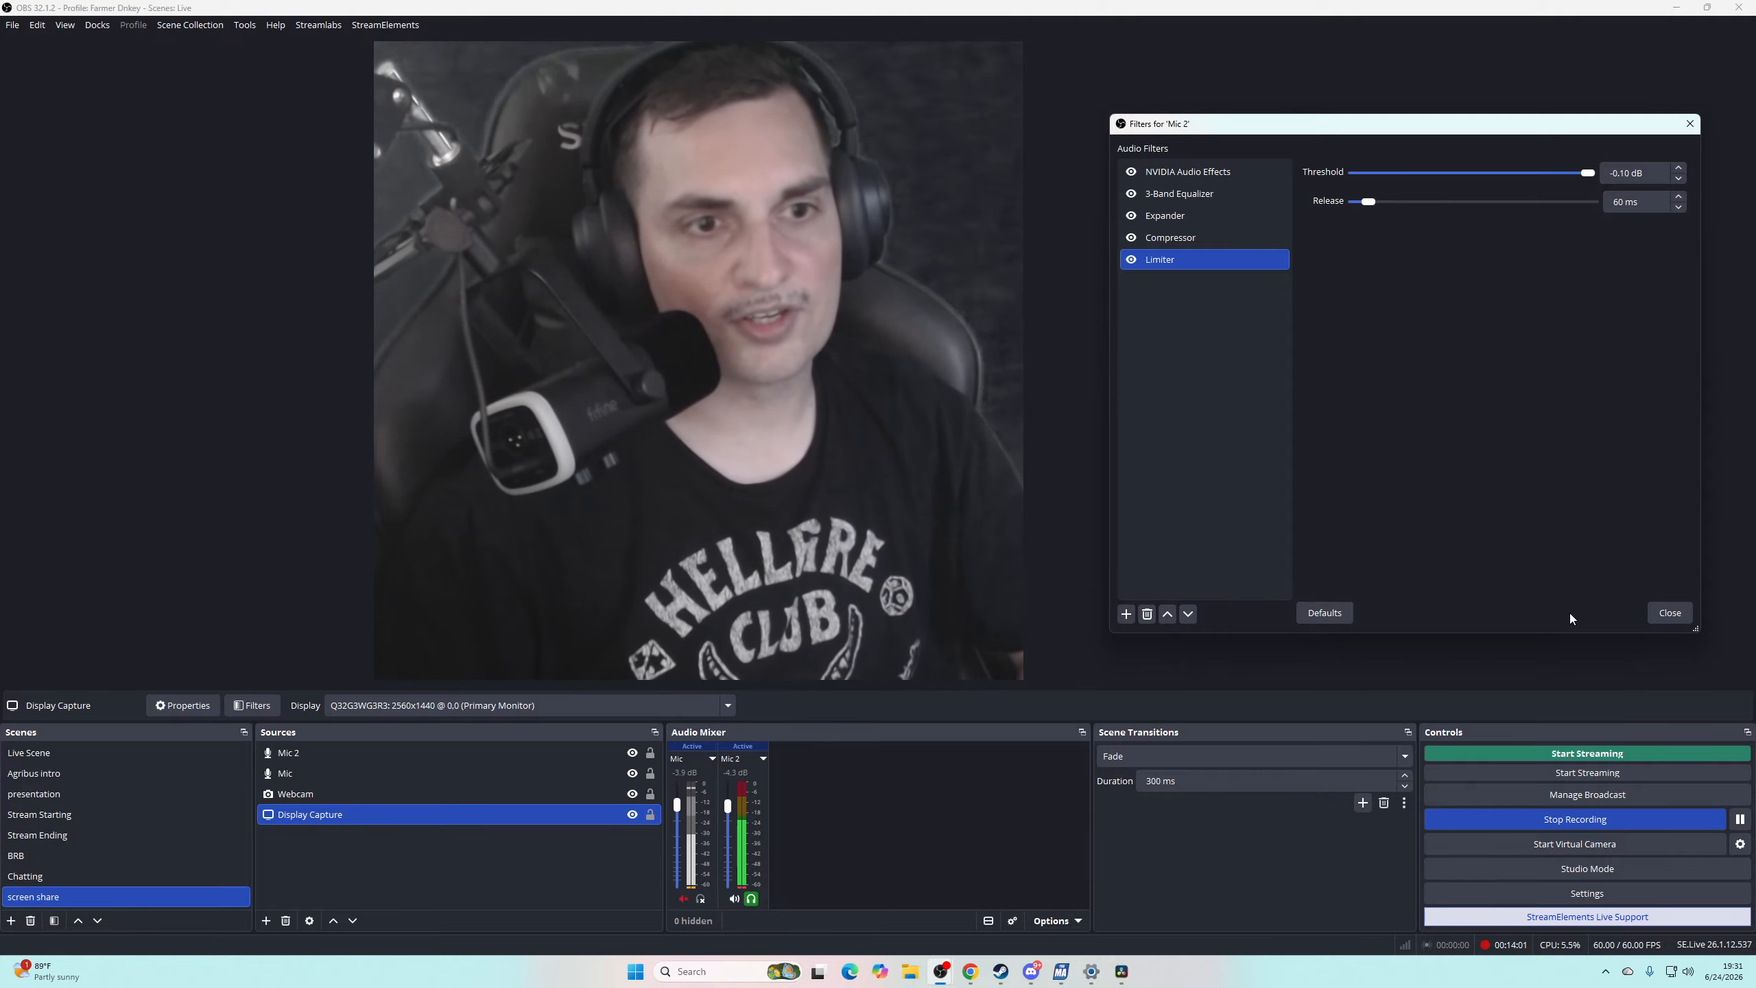
click(1668, 612)
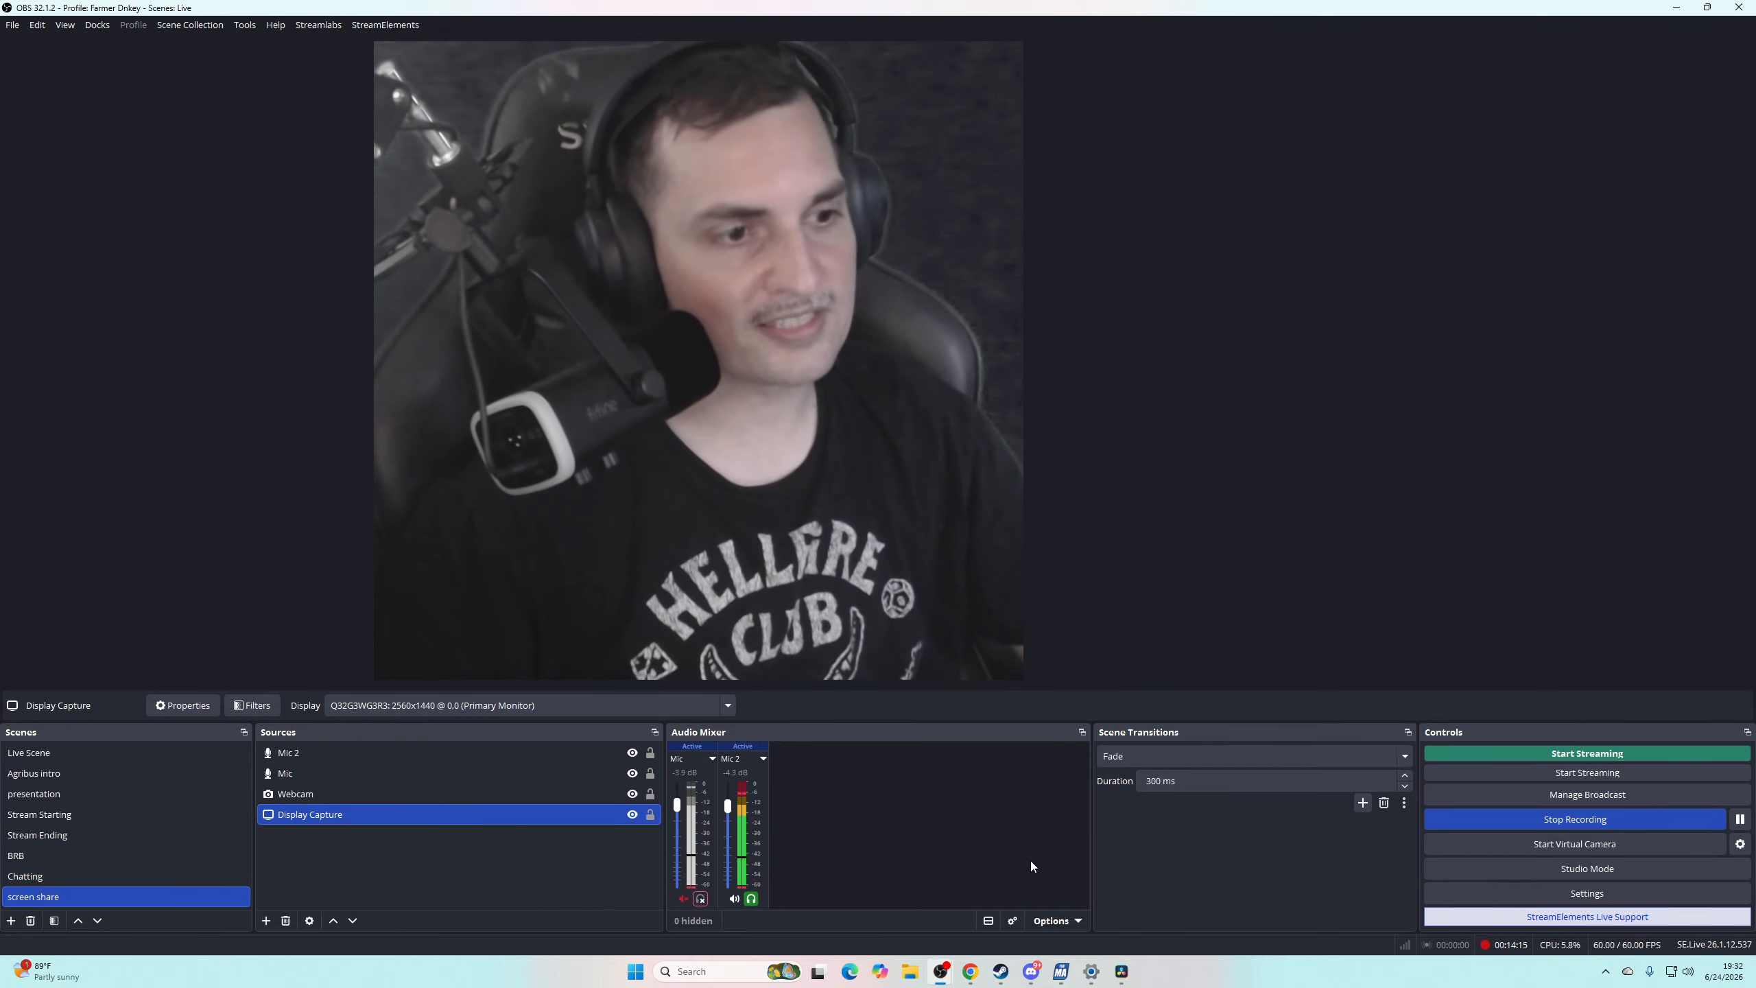
- Hide the Webcam source in the screen share scene and view the VB-CABLE driver download page in the browser
click(631, 794)
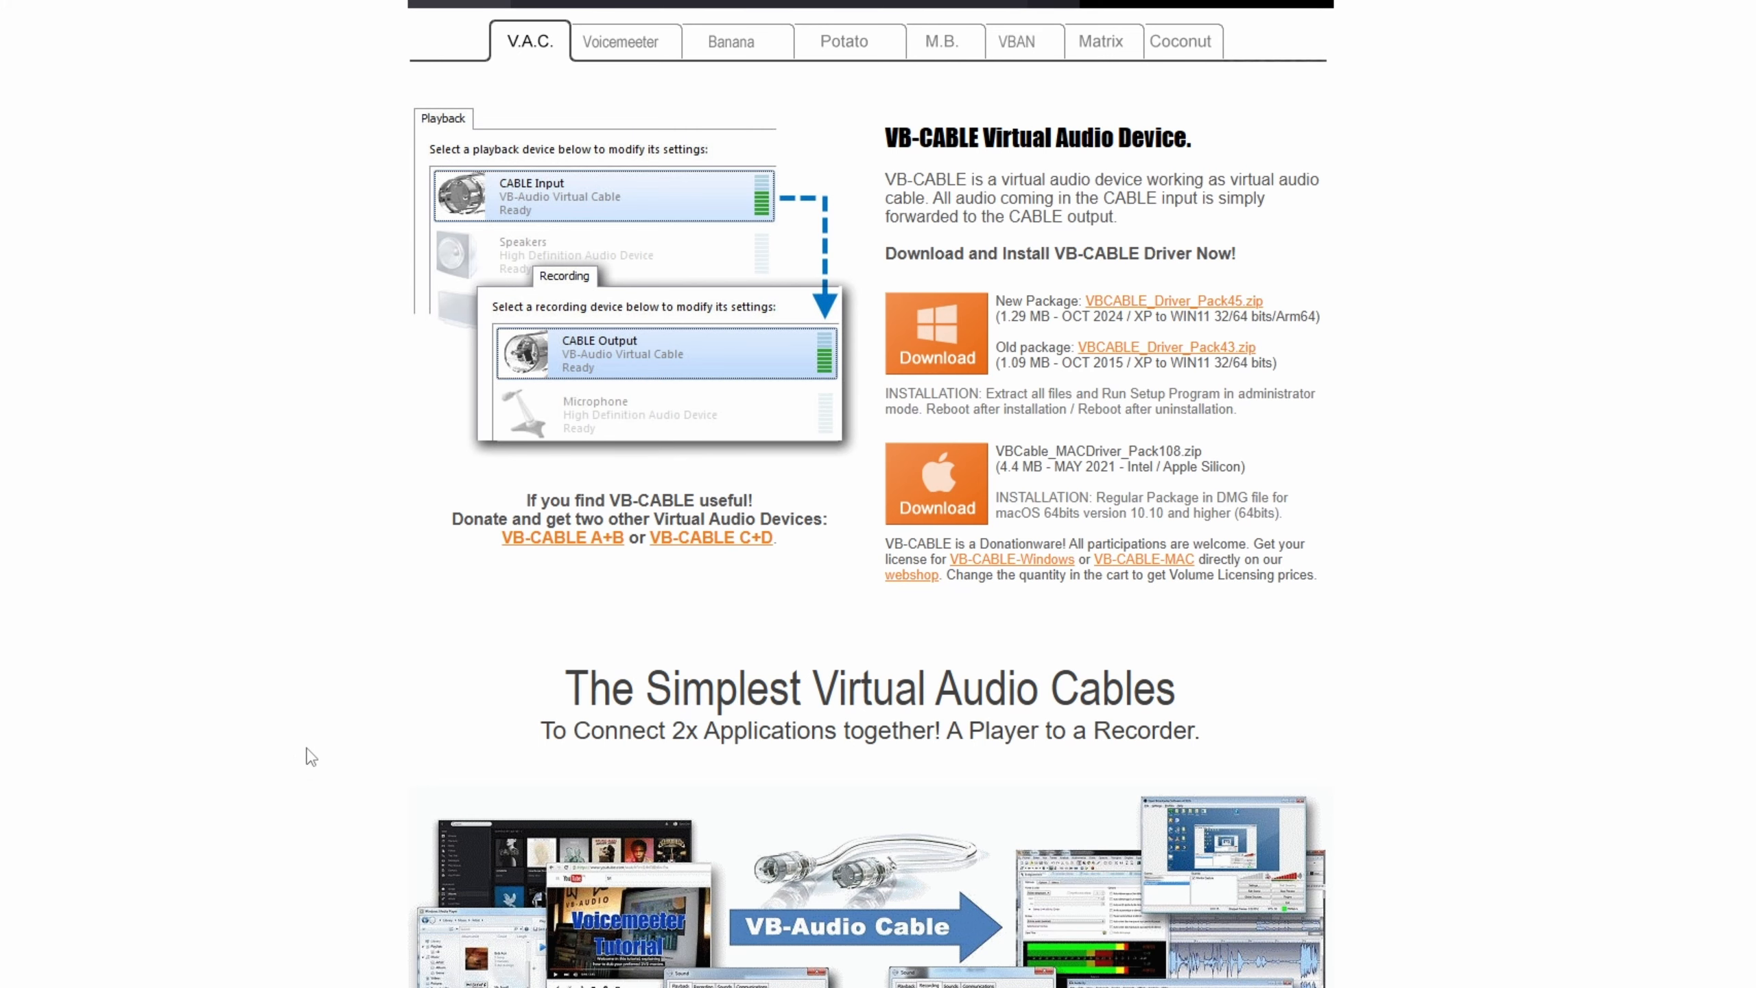
scroll(478, 560, down, 1)
scroll(484, 559, up, 1)
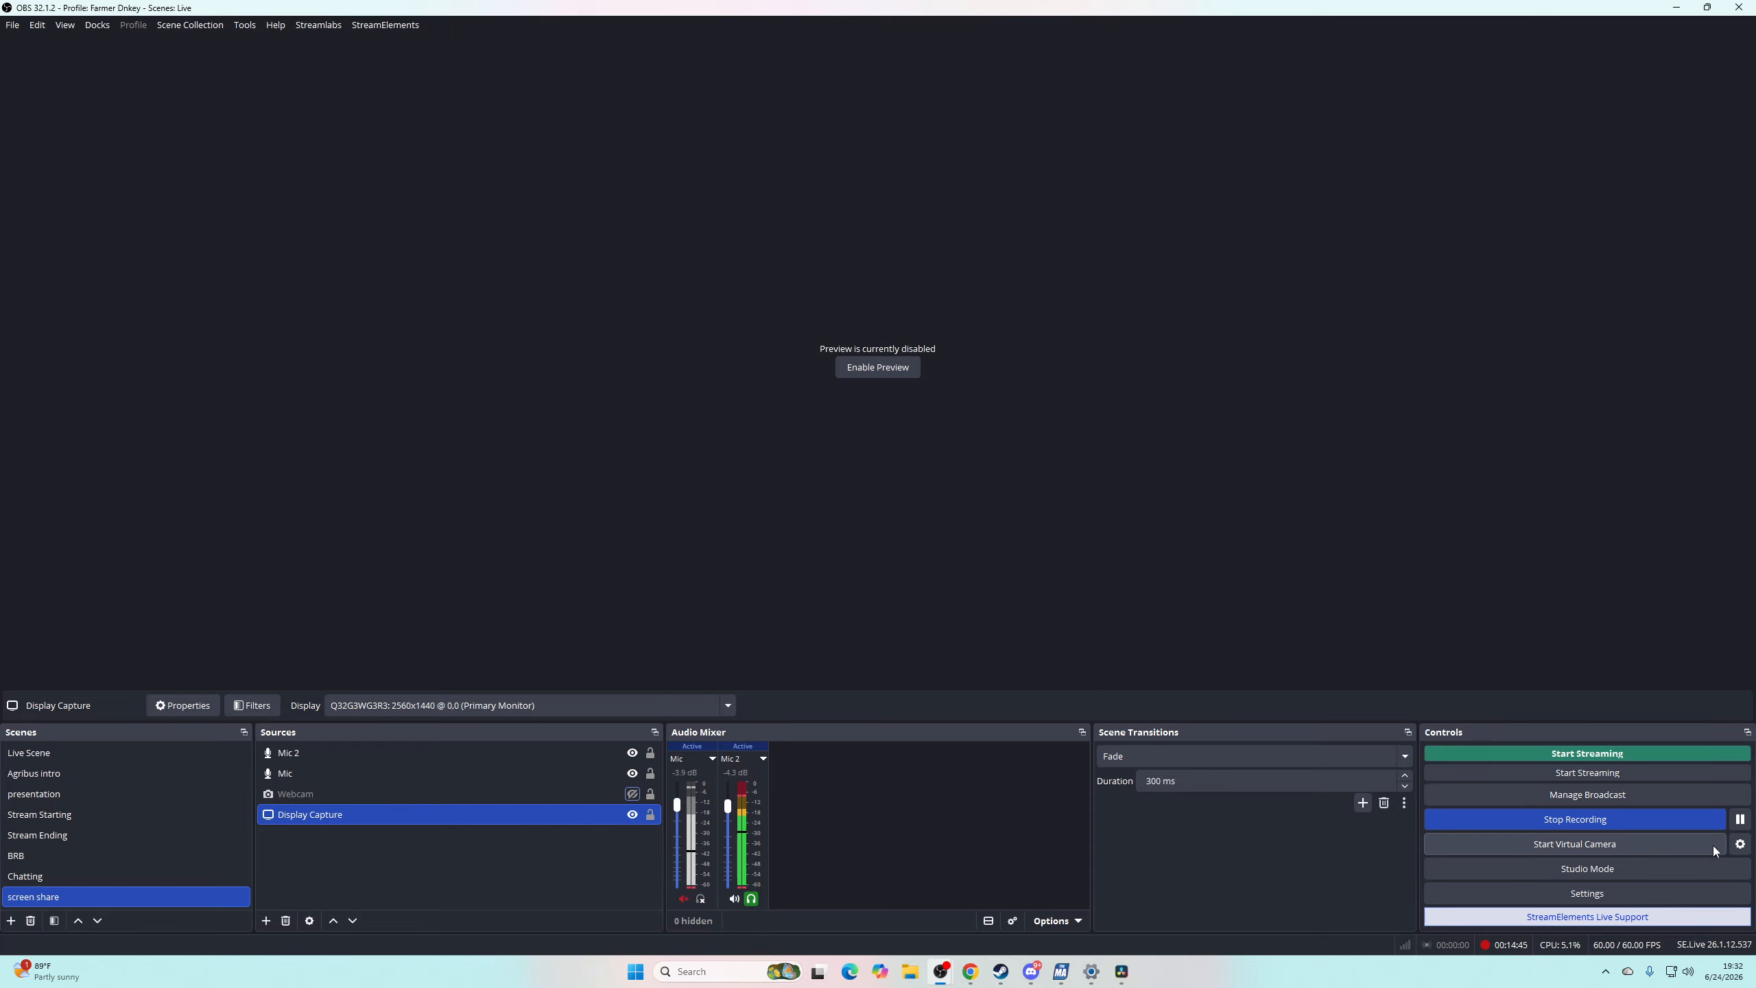
- Select CABLE Input (VB-Audio Virtual Cable) as the monitoring device in the audio settings
click(1674, 895)
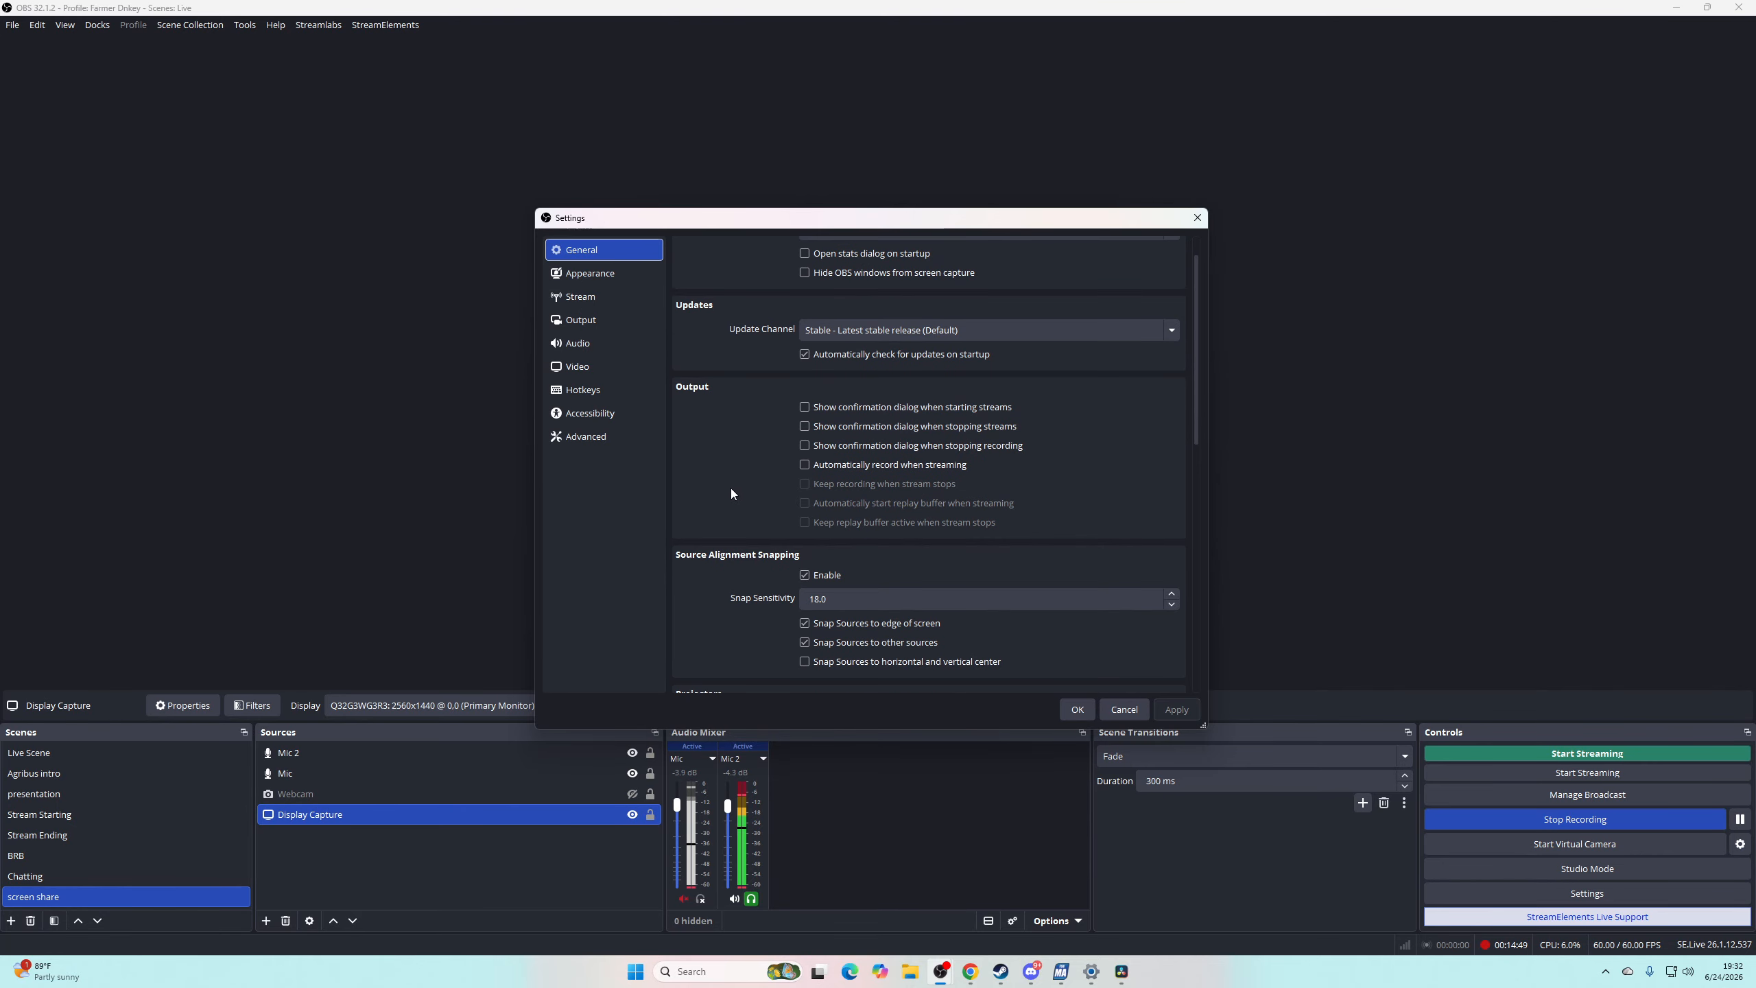
click(578, 343)
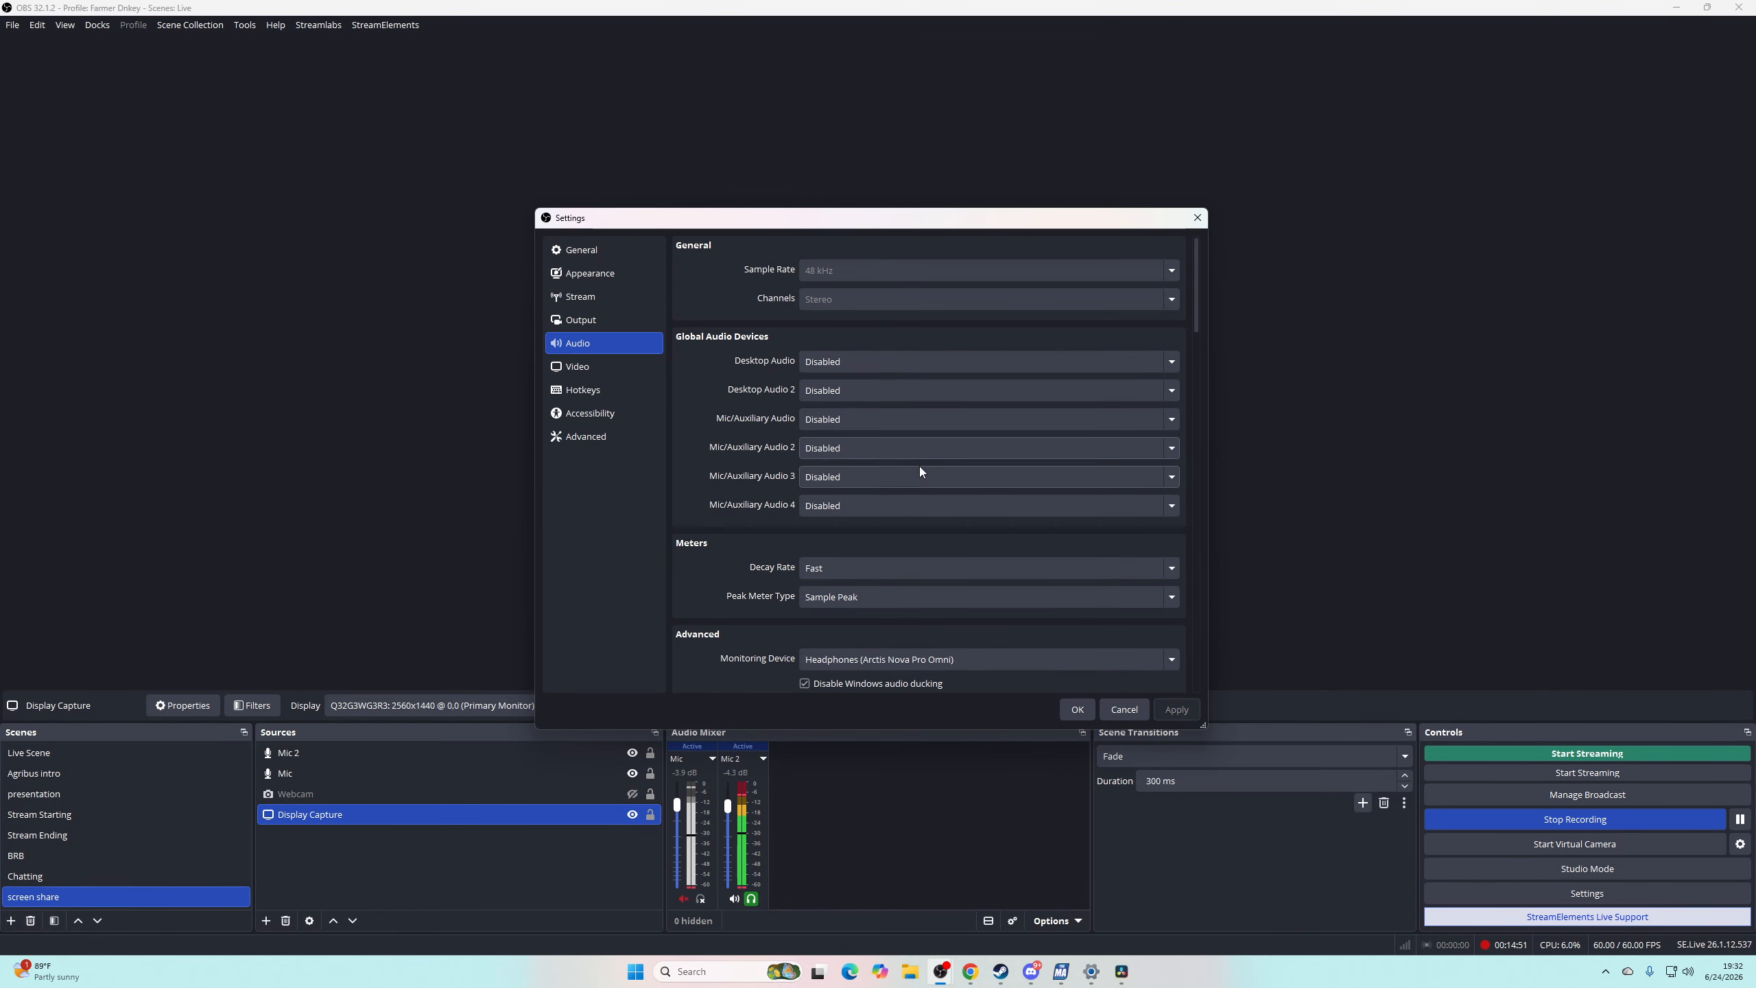
click(960, 660)
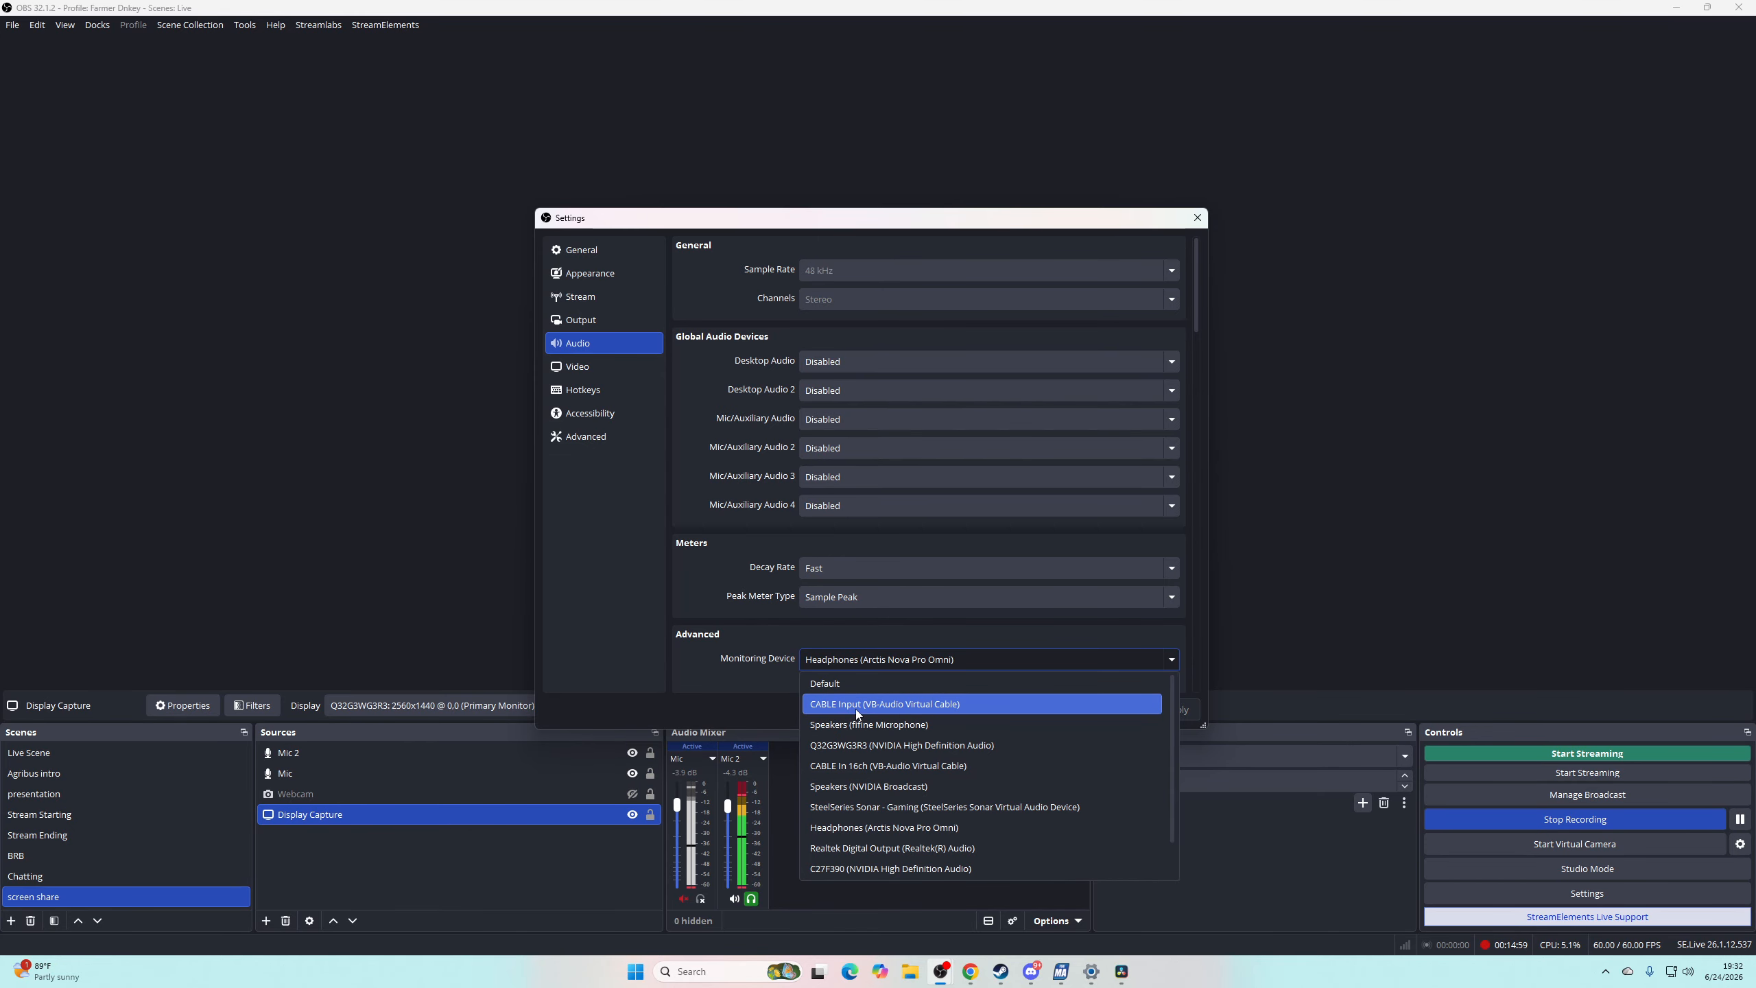
click(919, 706)
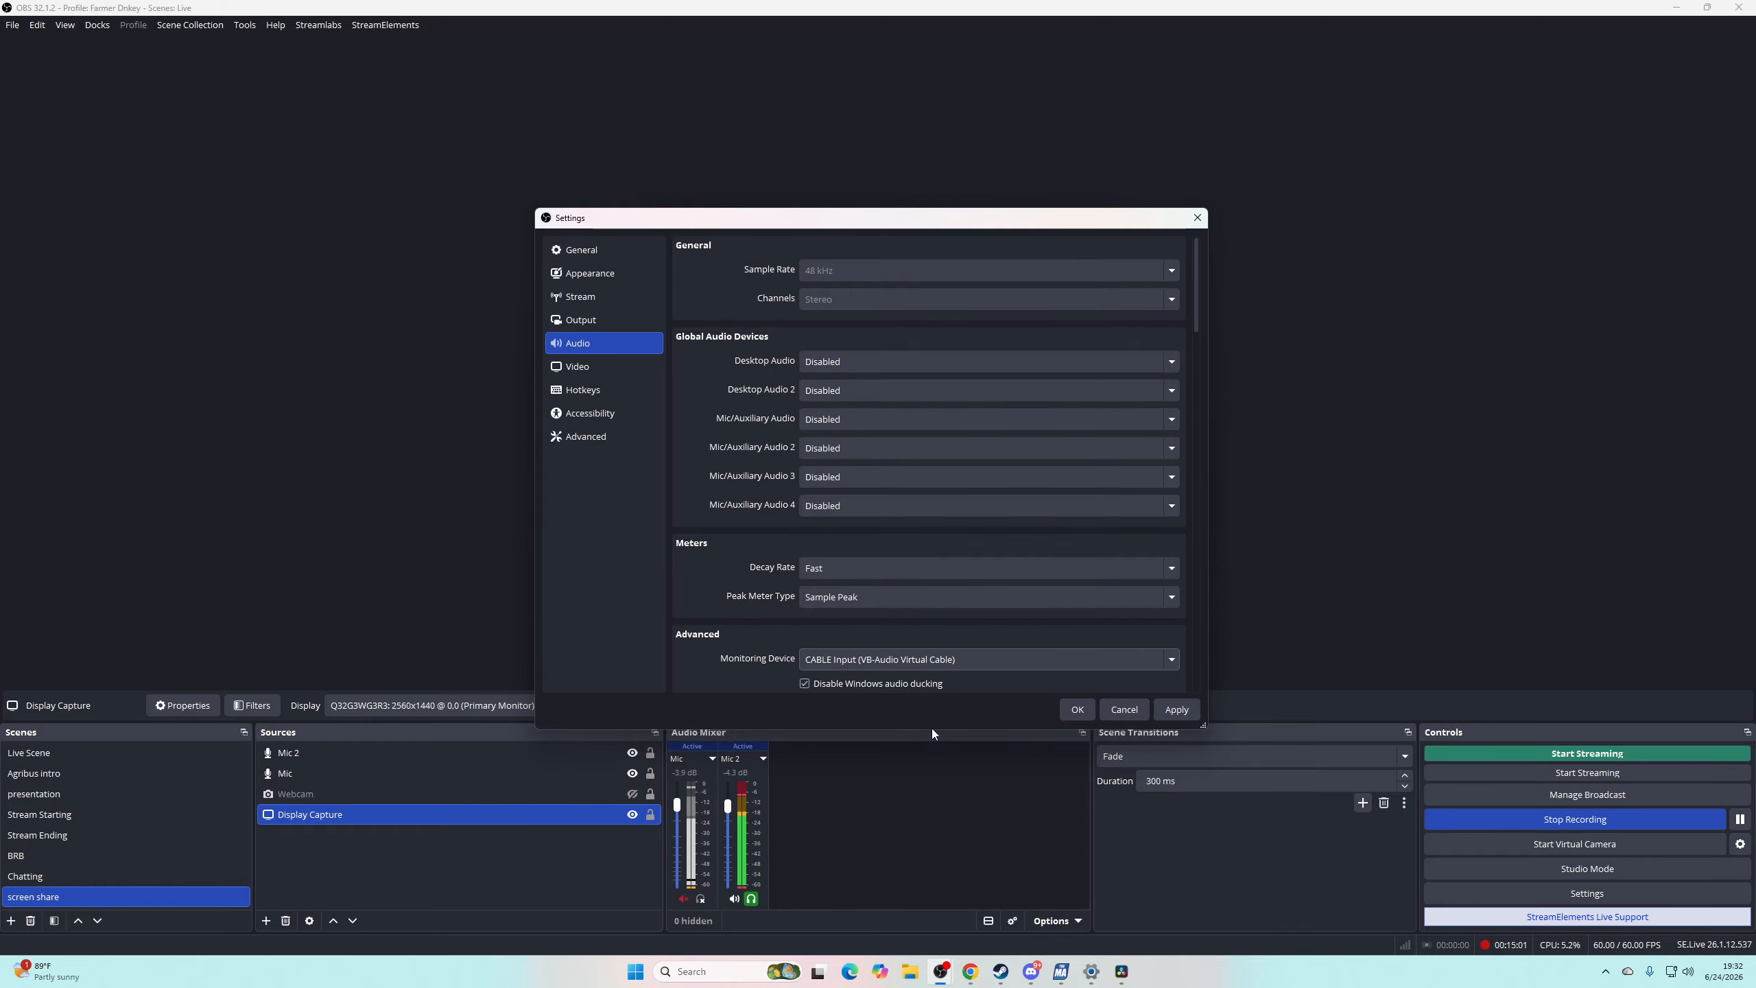
- Switch to Discord and examine which input device its microphone options use
click(1029, 971)
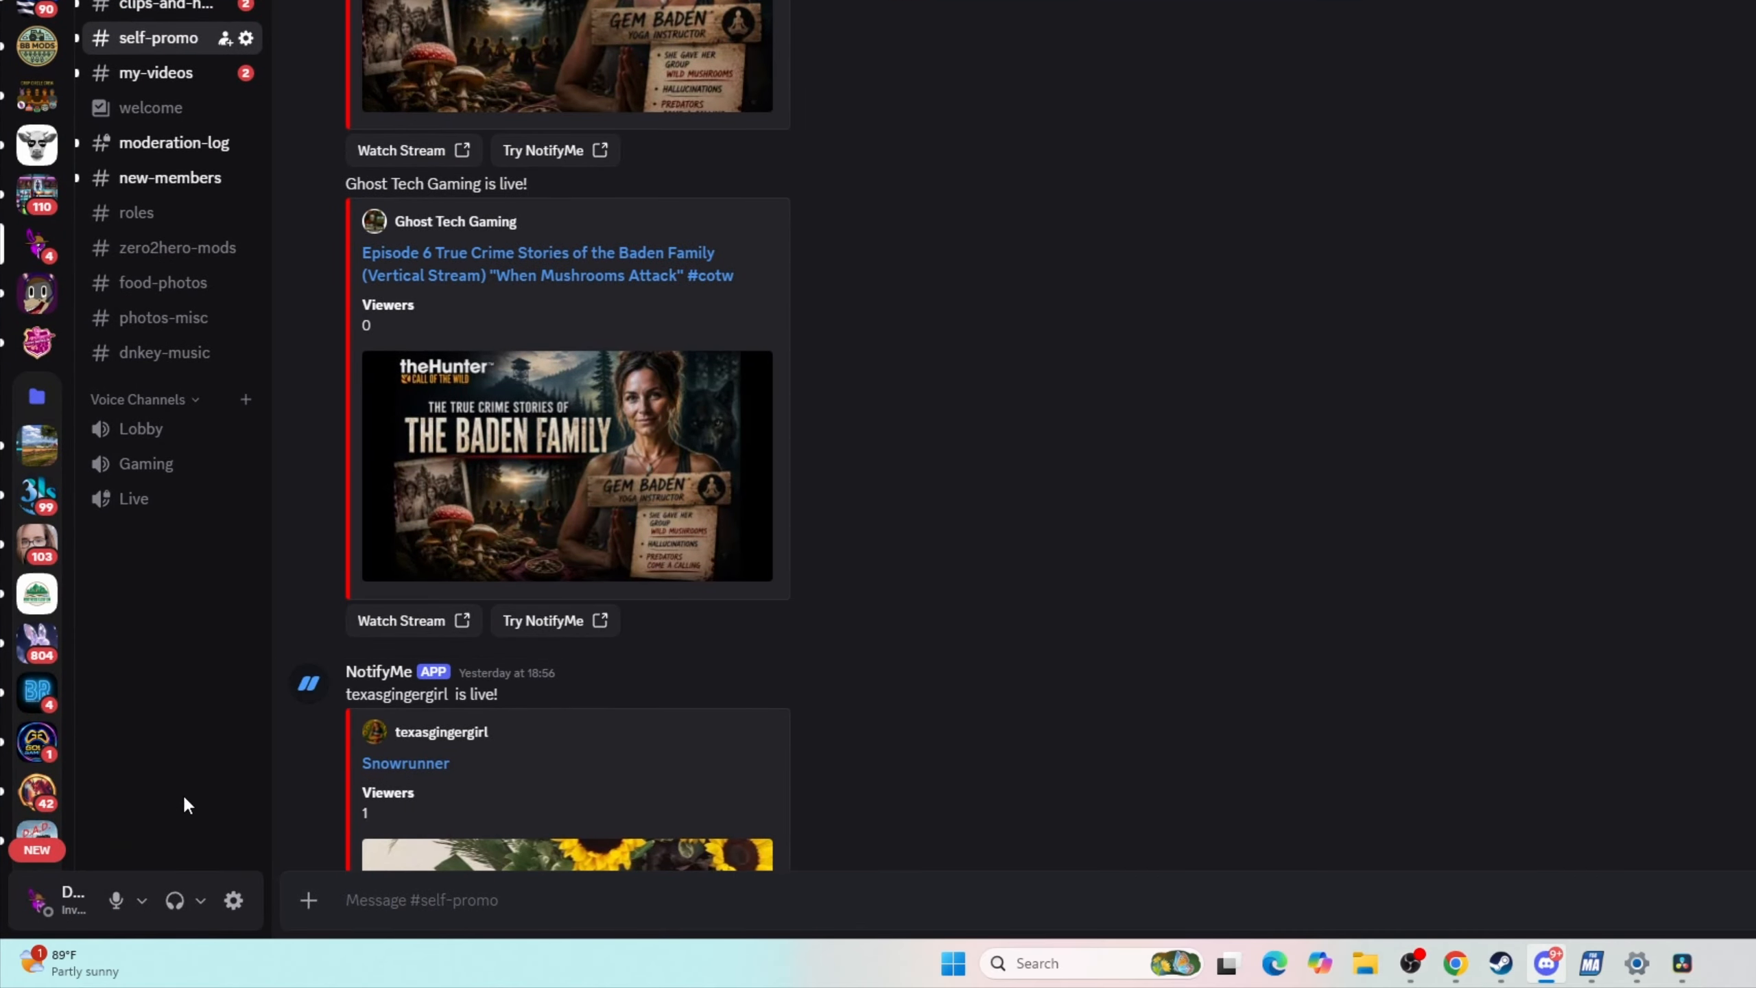
click(144, 901)
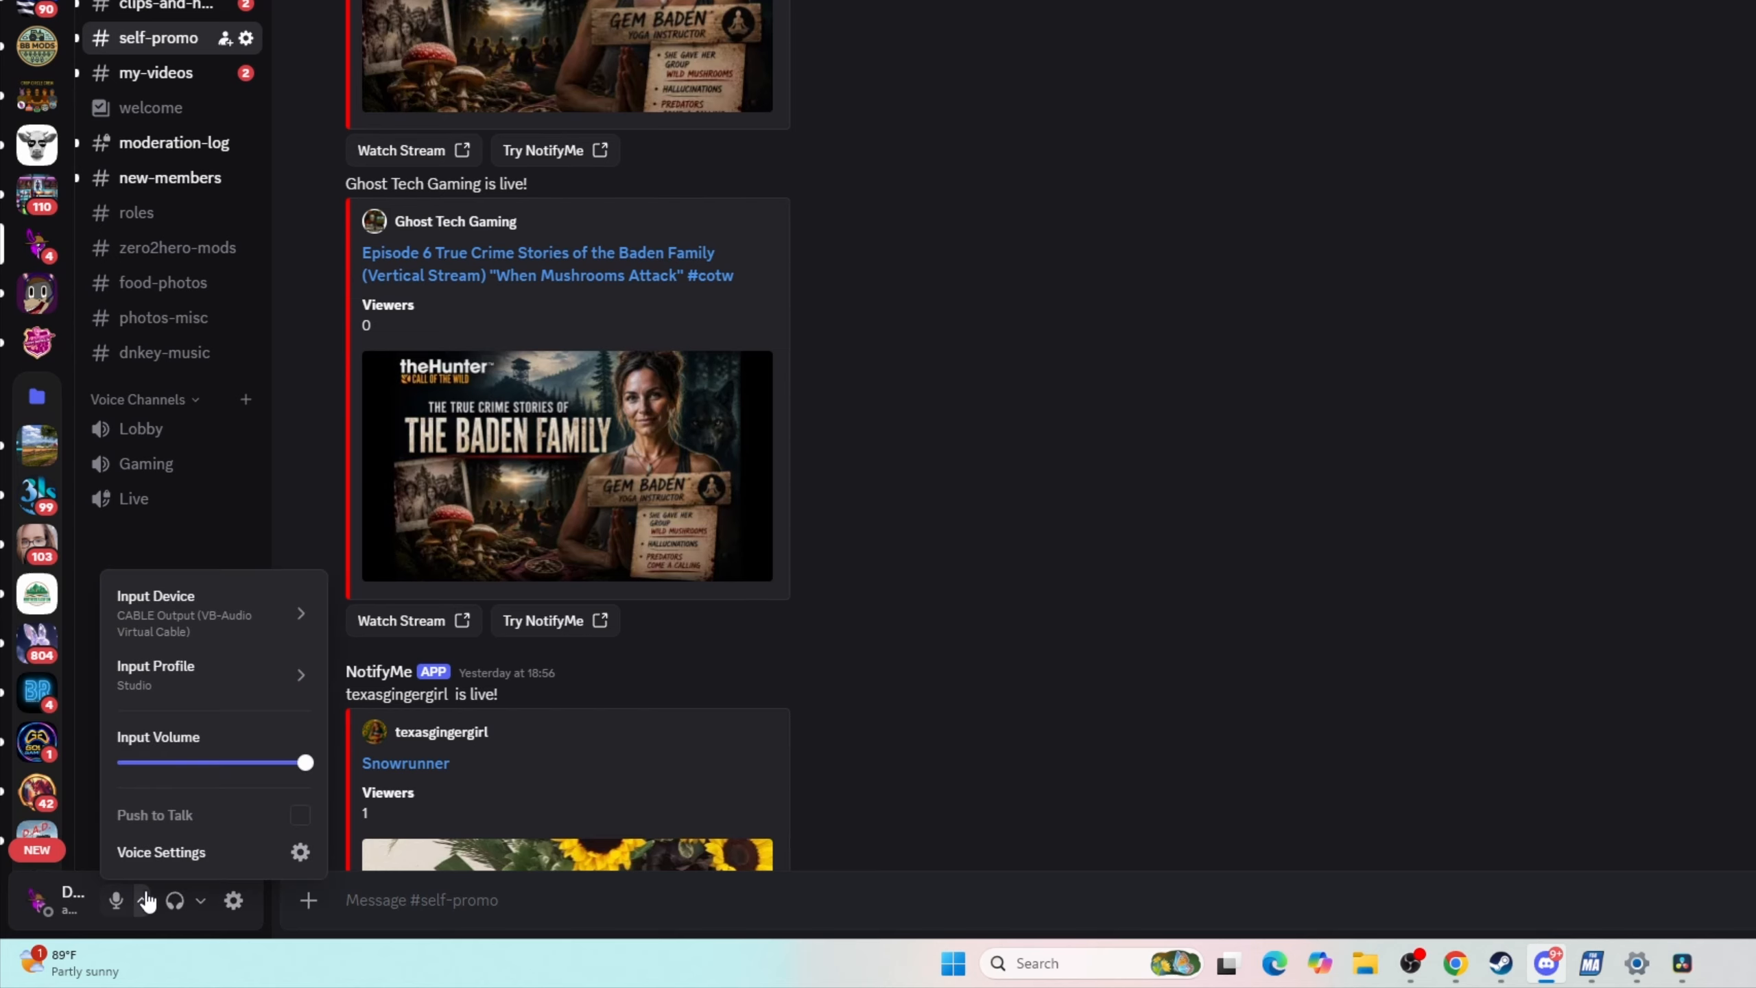
mouse_move(236, 615)
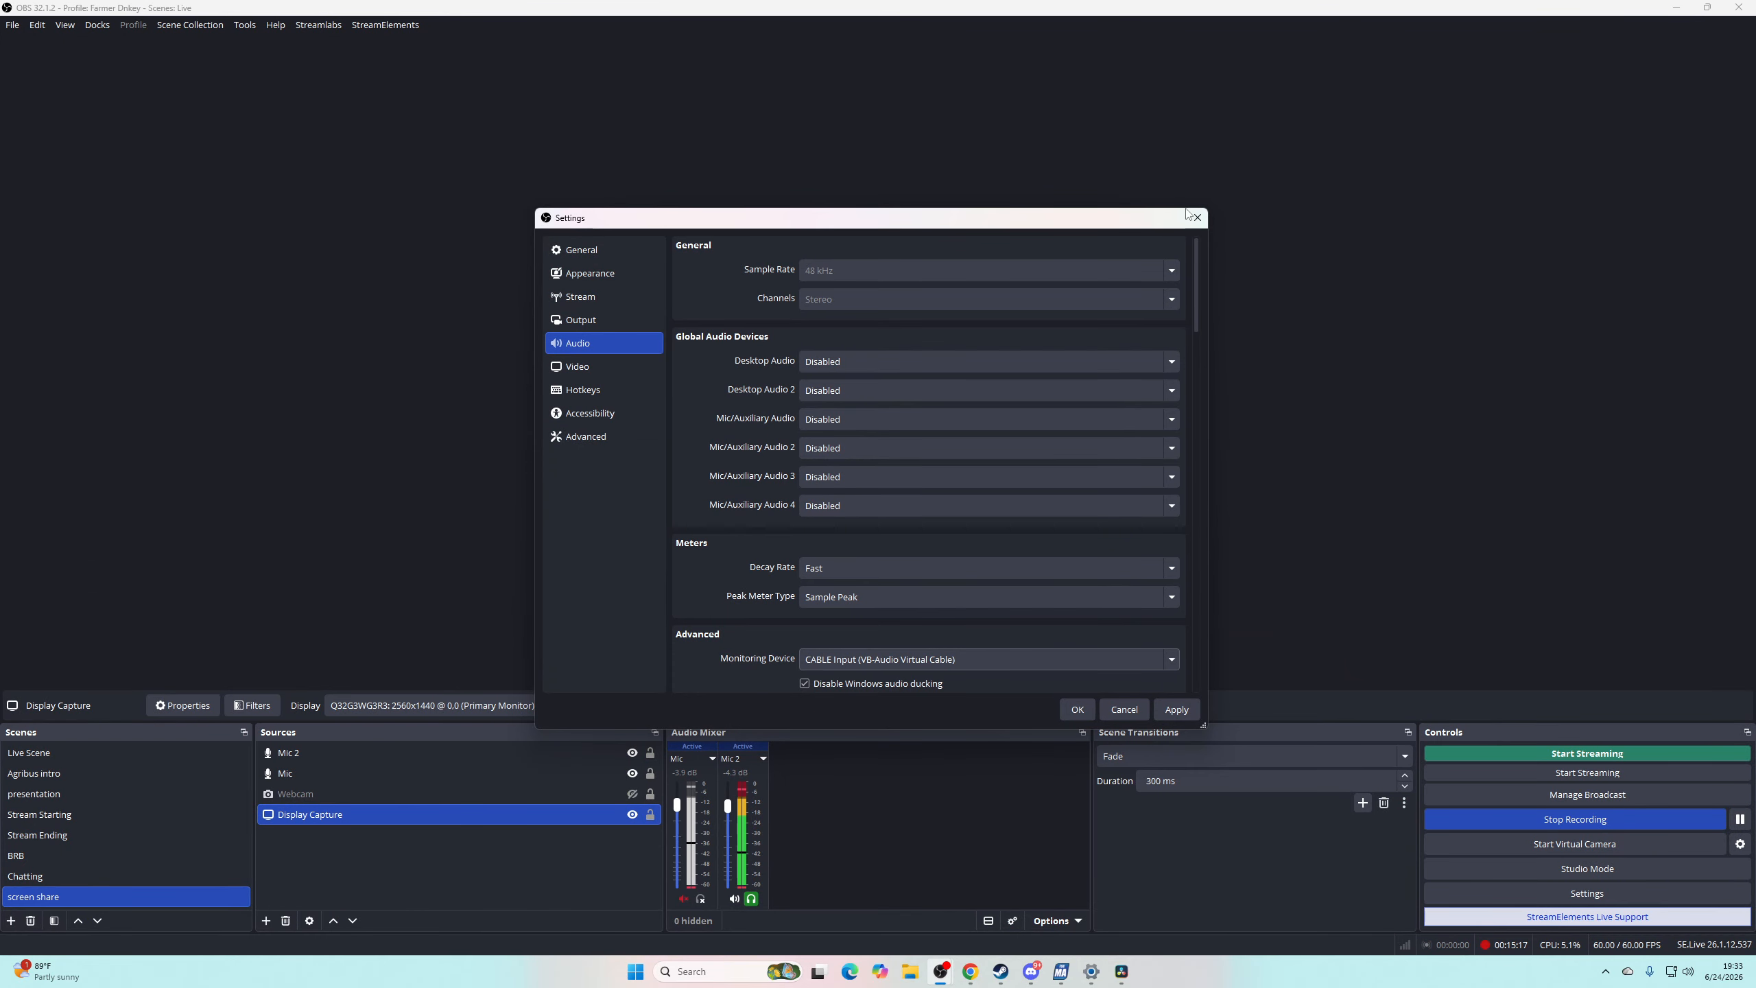
- Close the OBS settings and discard the unsaved monitoring device change
click(1198, 218)
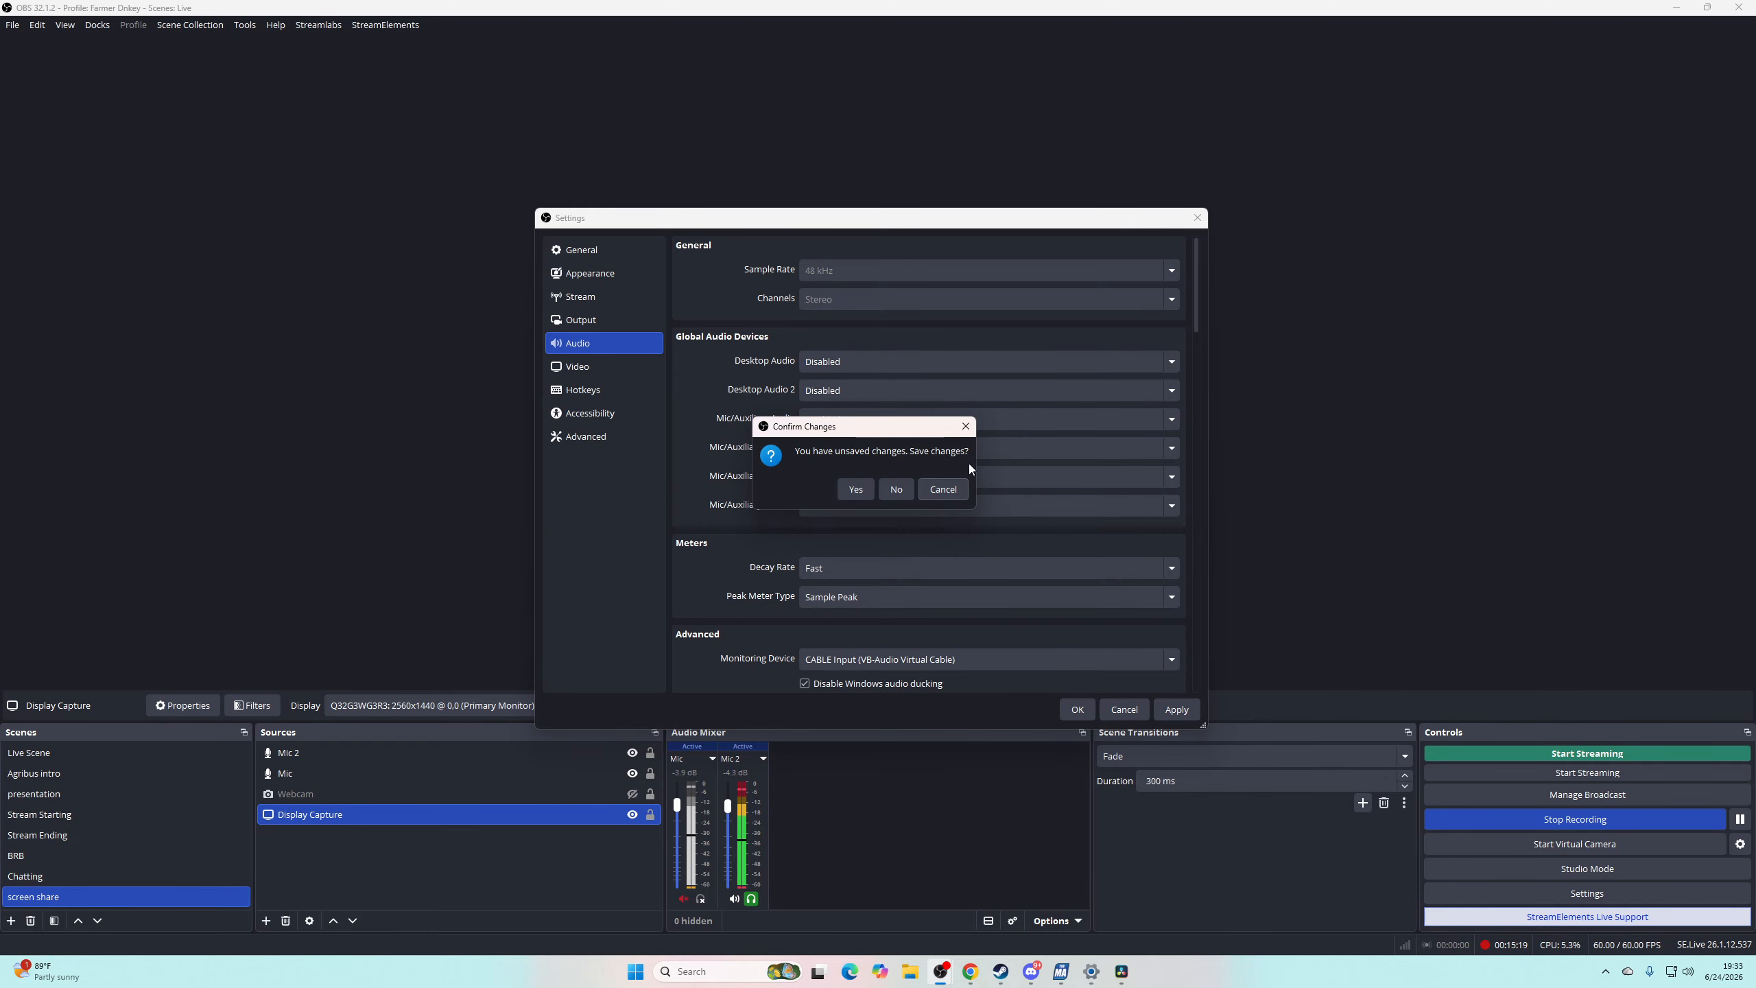
click(892, 490)
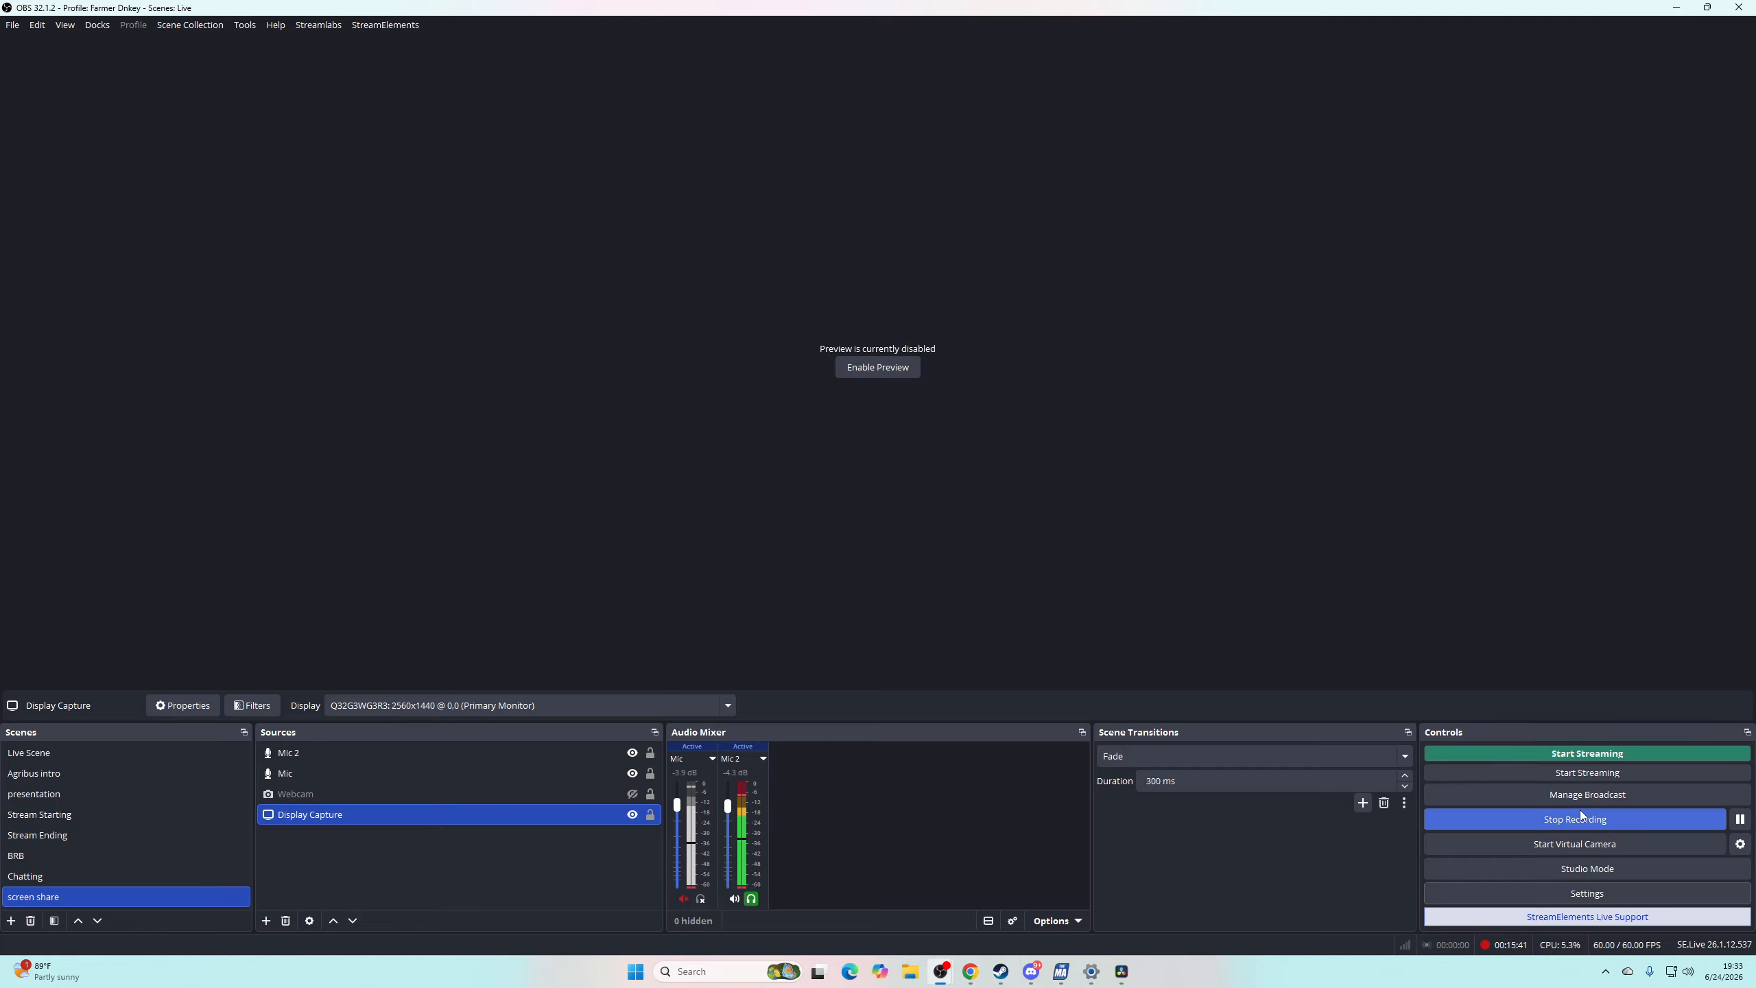
- Reopen the filters of Mic 2 and reposition their window to review the NVIDIA Audio Effects settings
click(737, 760)
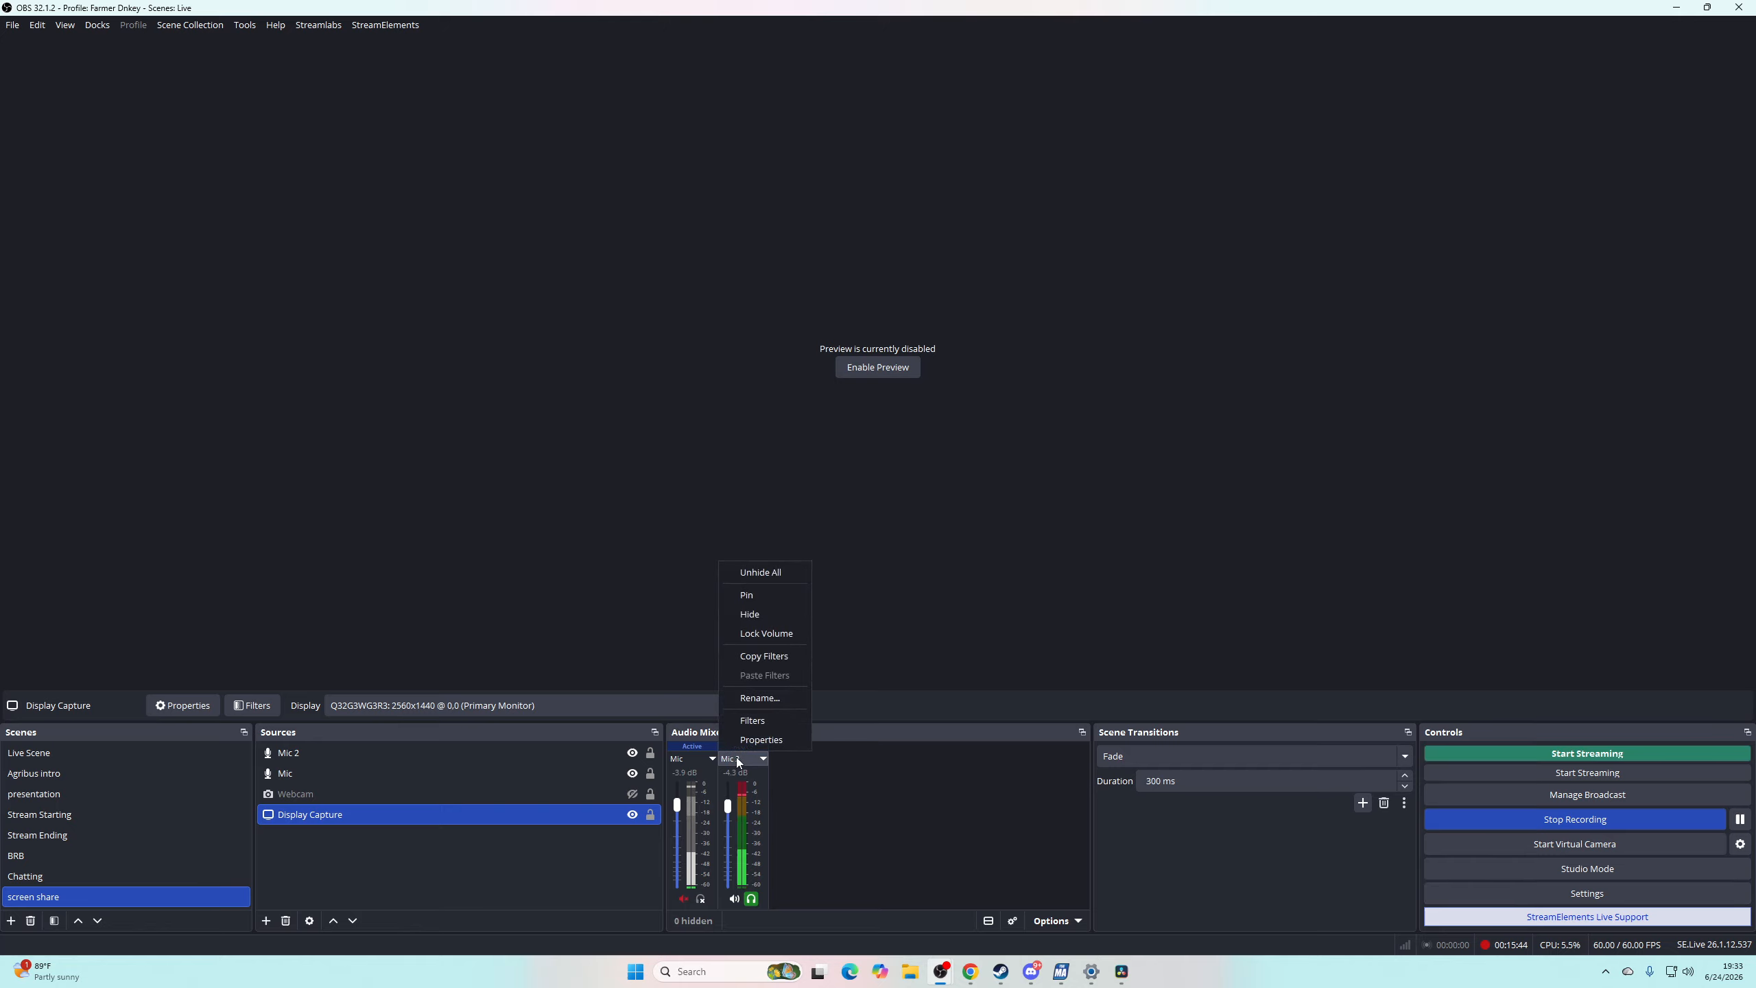
click(765, 720)
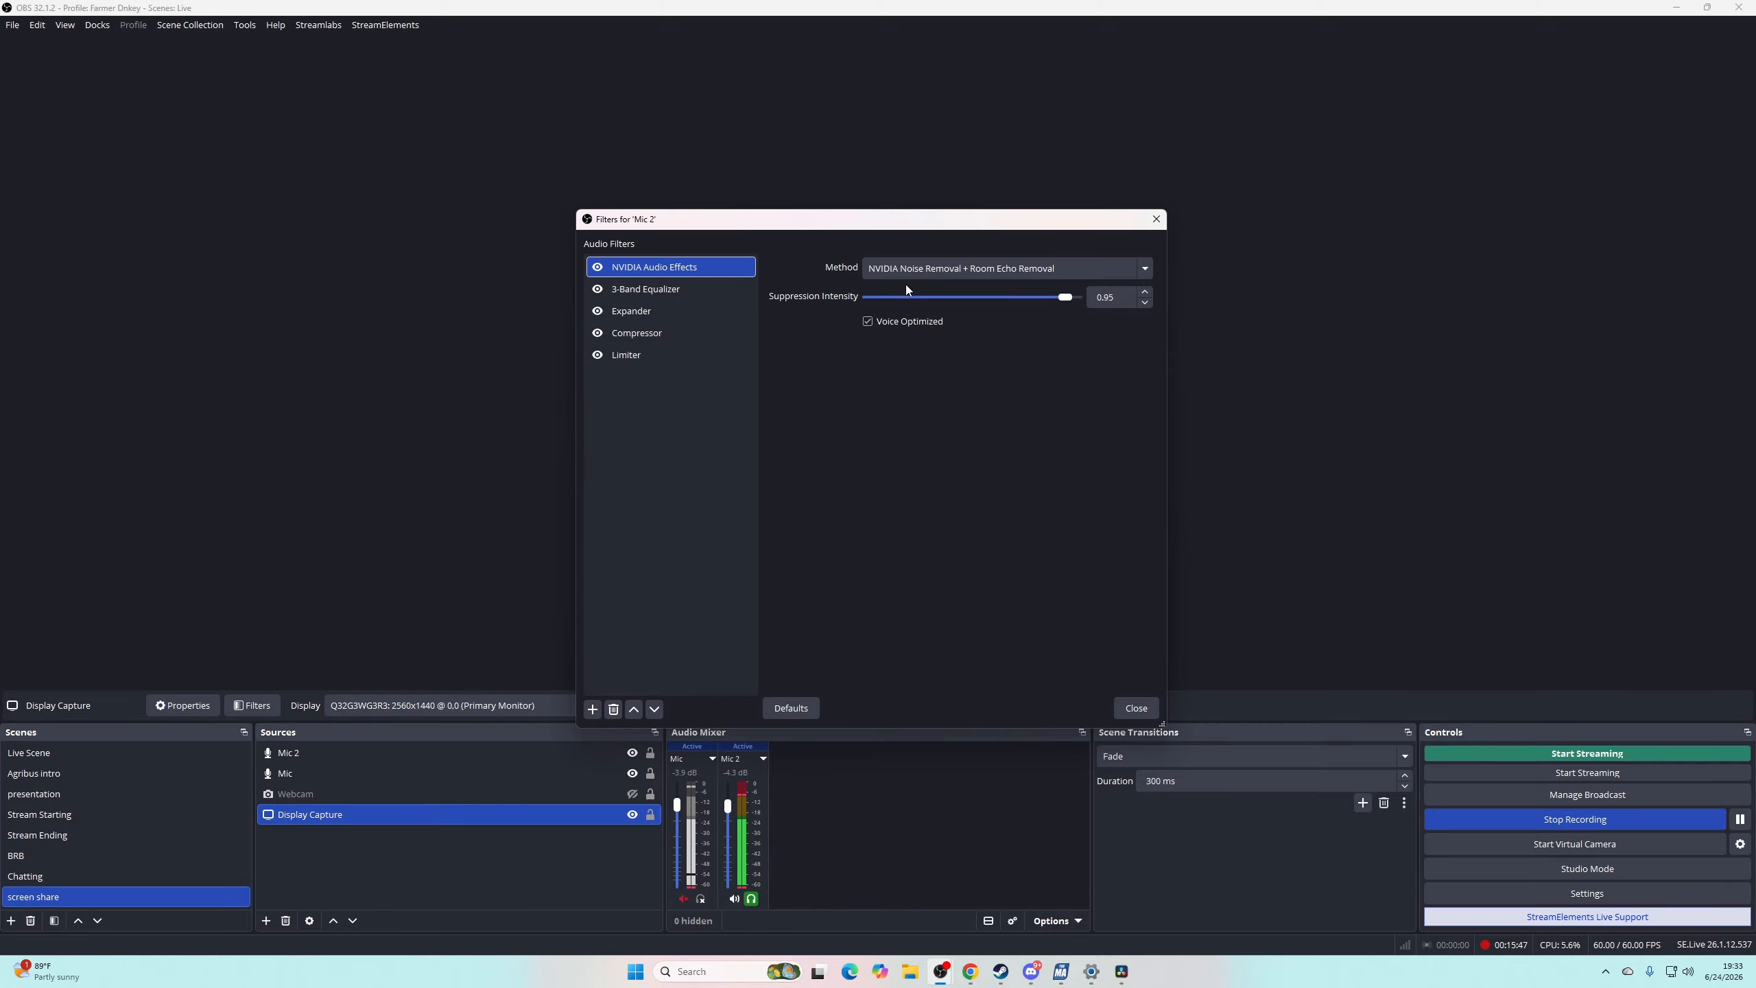
drag(909, 220, 1104, 164)
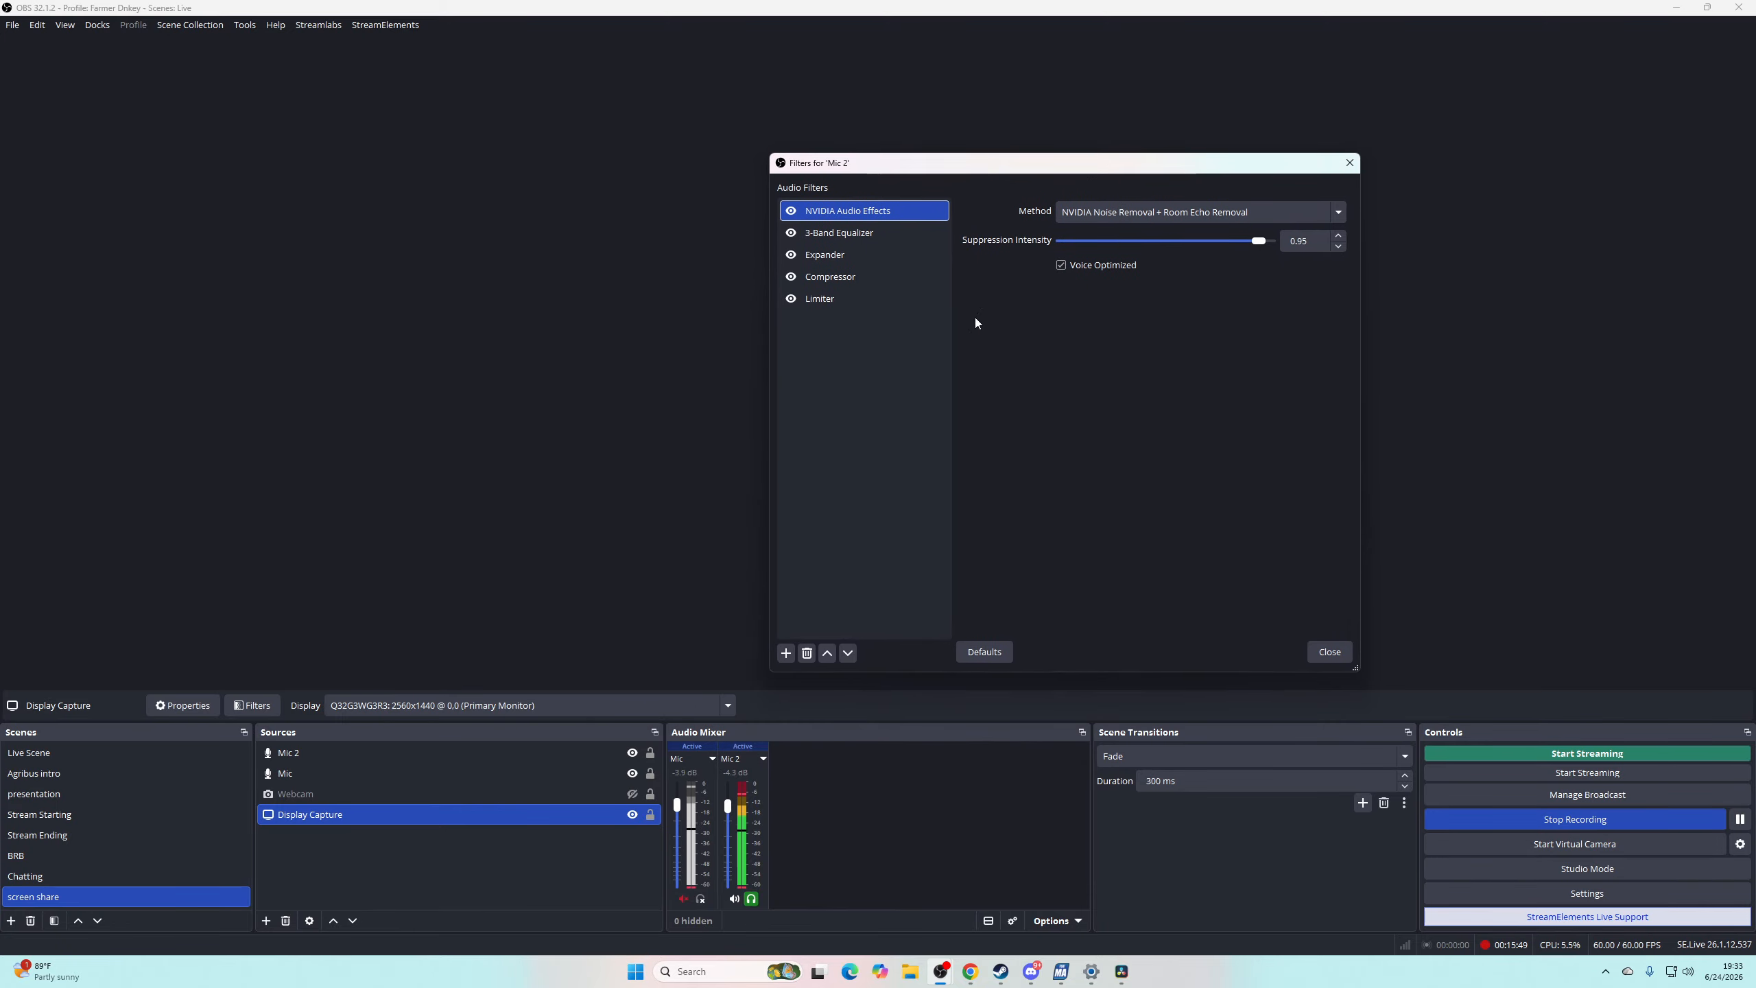